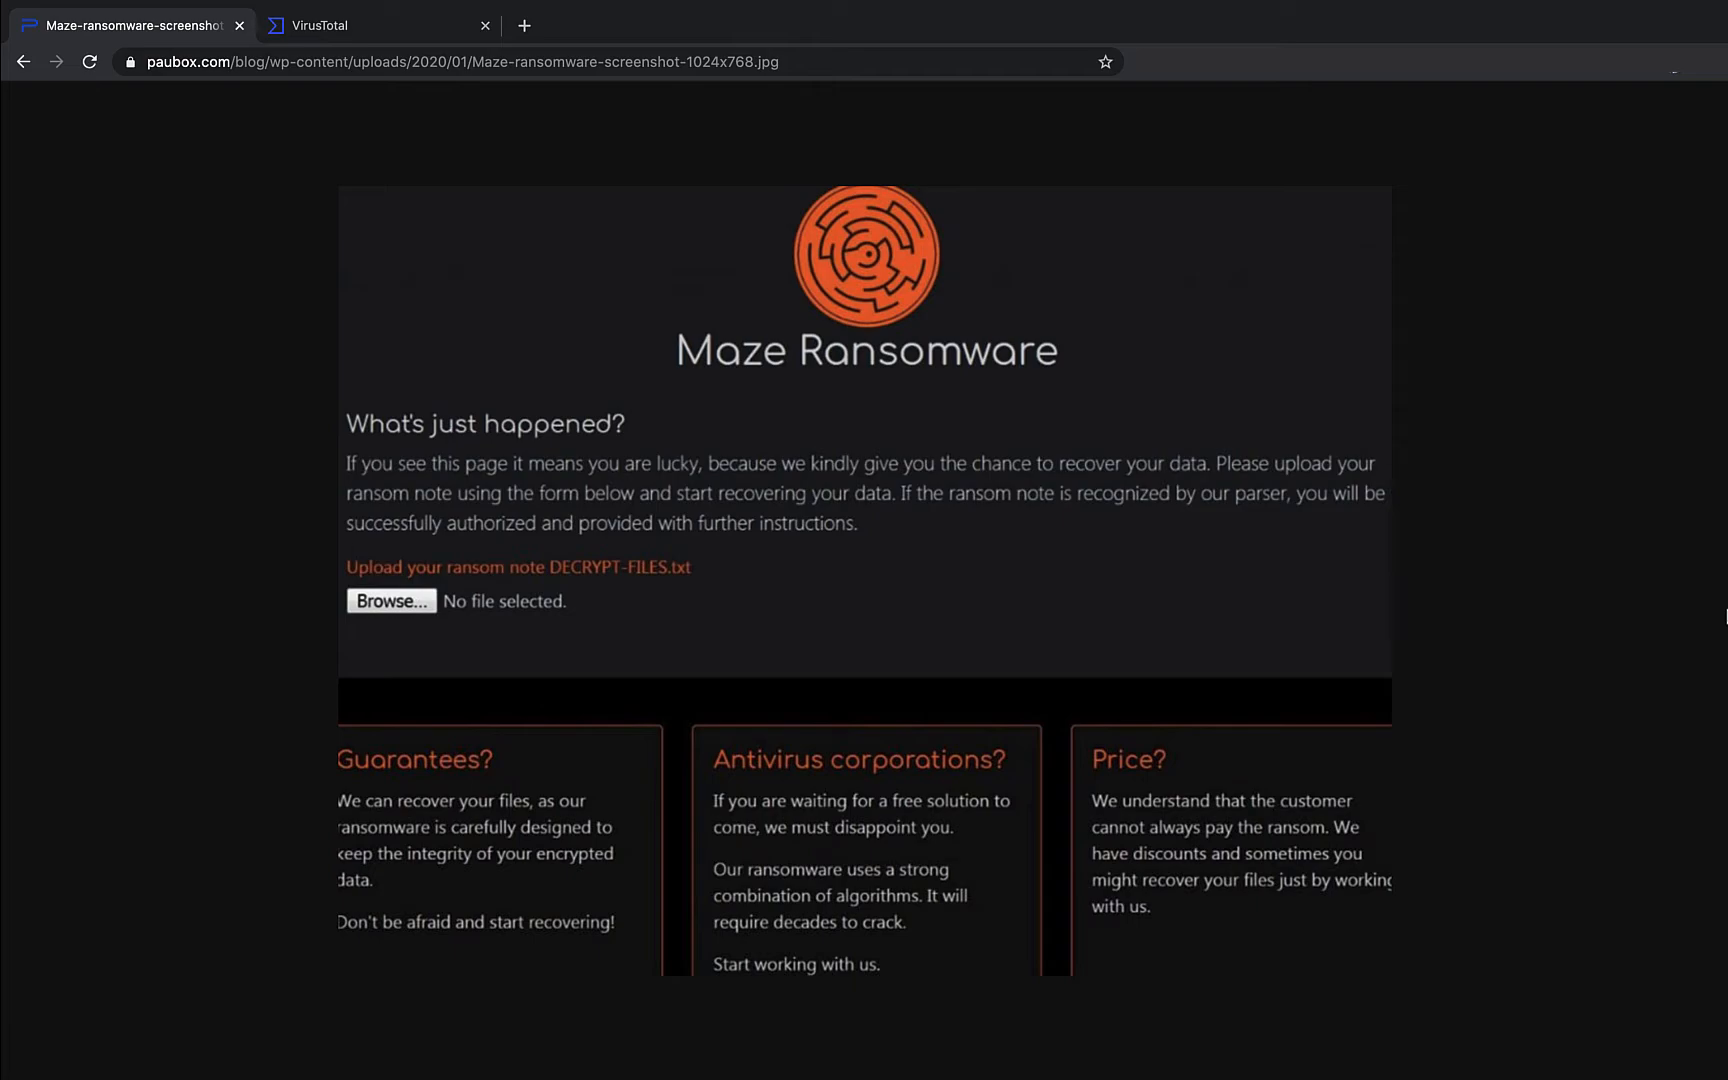
# - Return to the out2.exe report and review its Details properties
pyautogui.hotkey('ctrl', 'Tab')
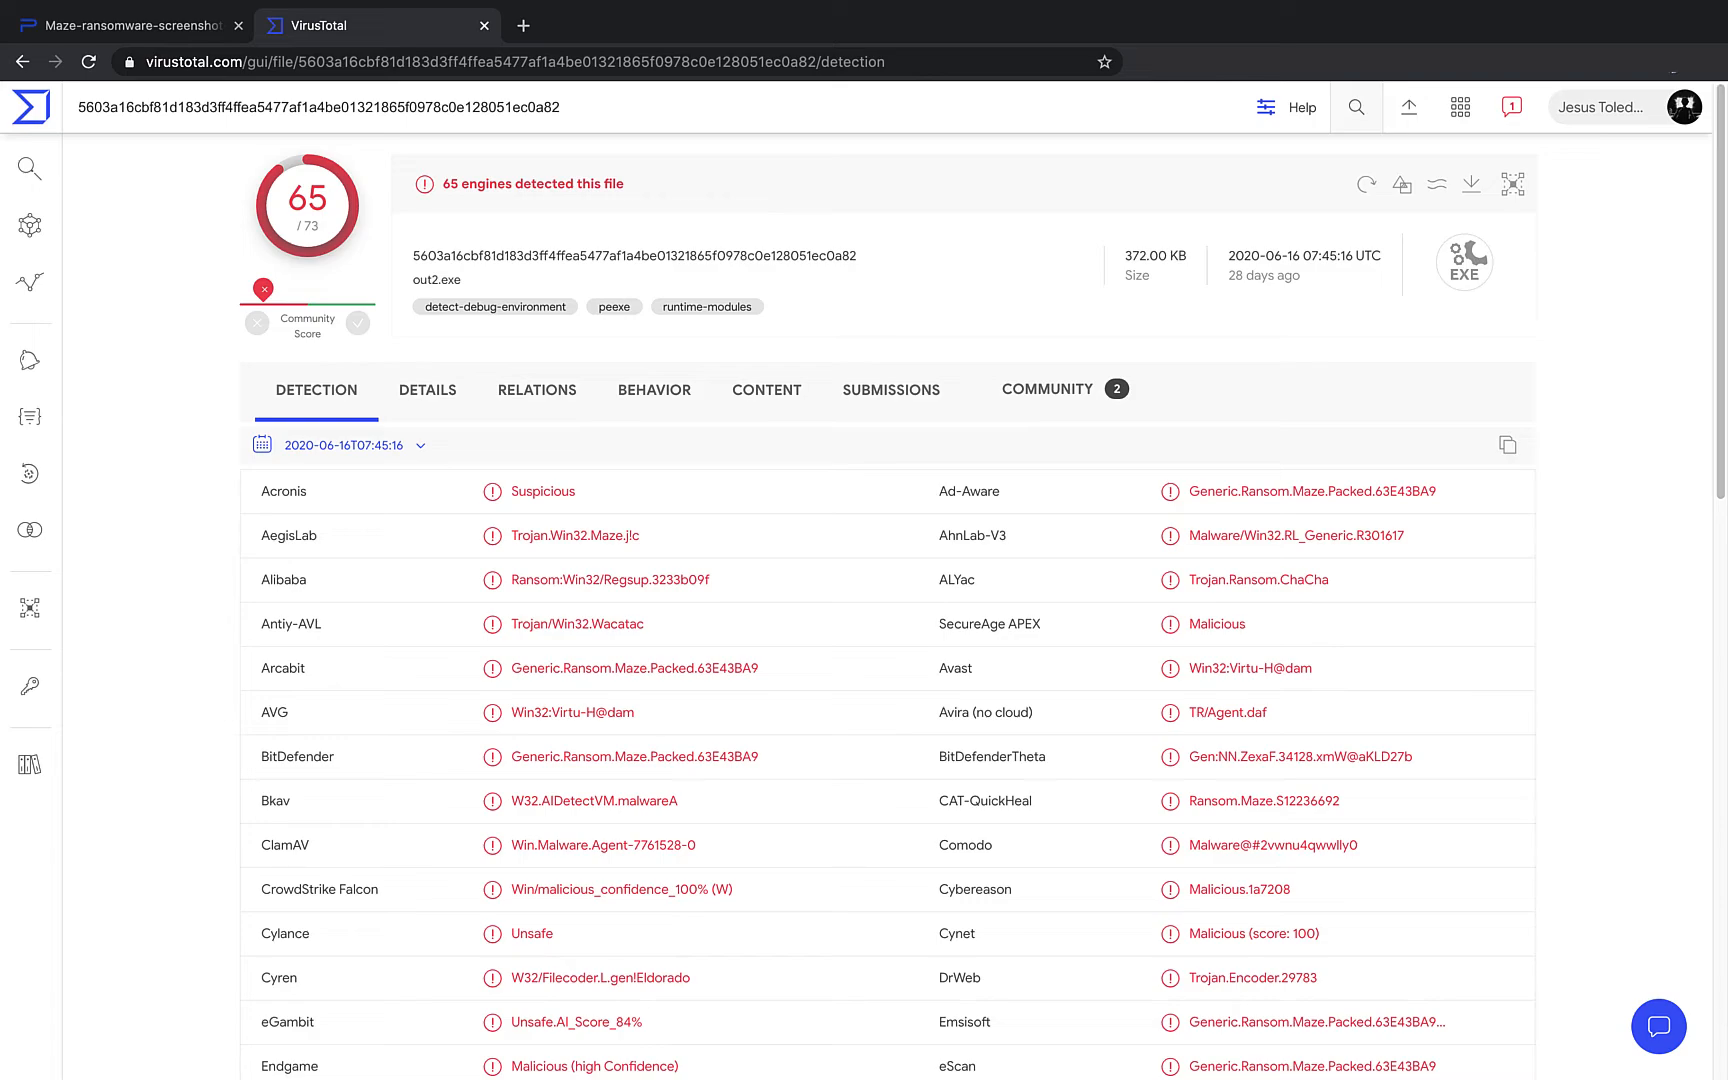
pyautogui.click(410, 405)
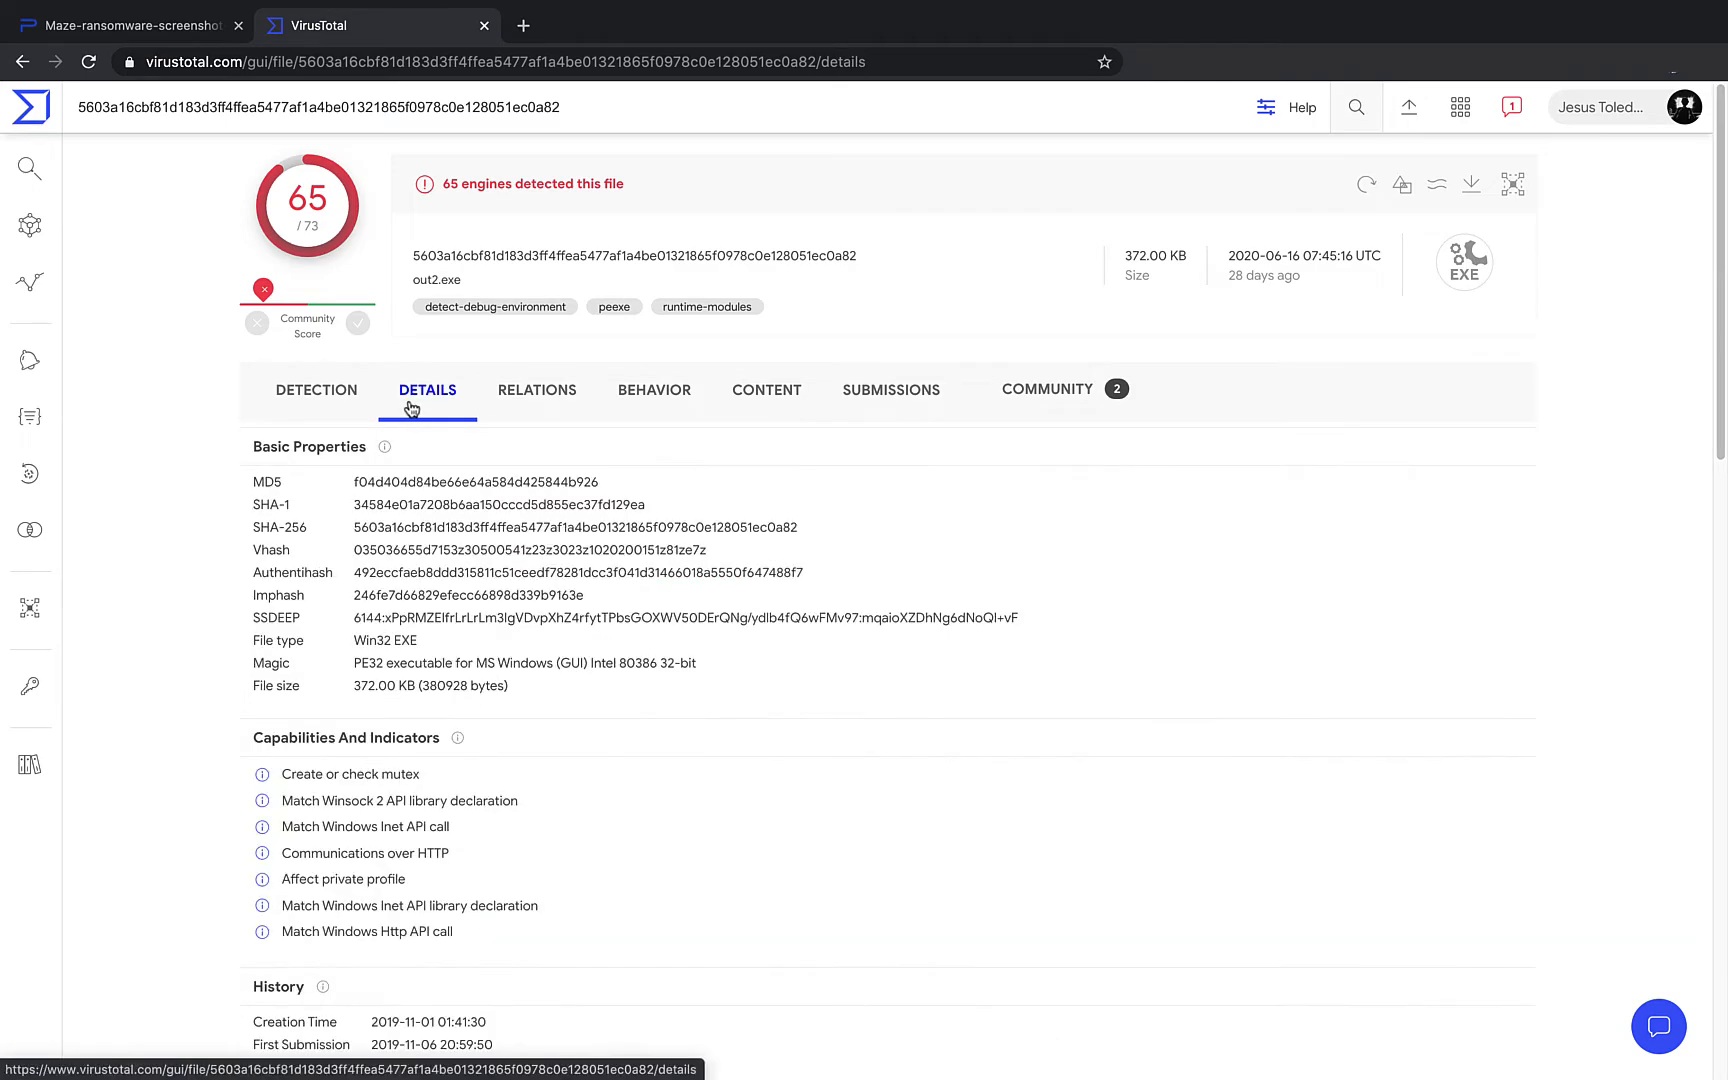
pyautogui.scroll(-2, 410, 405)
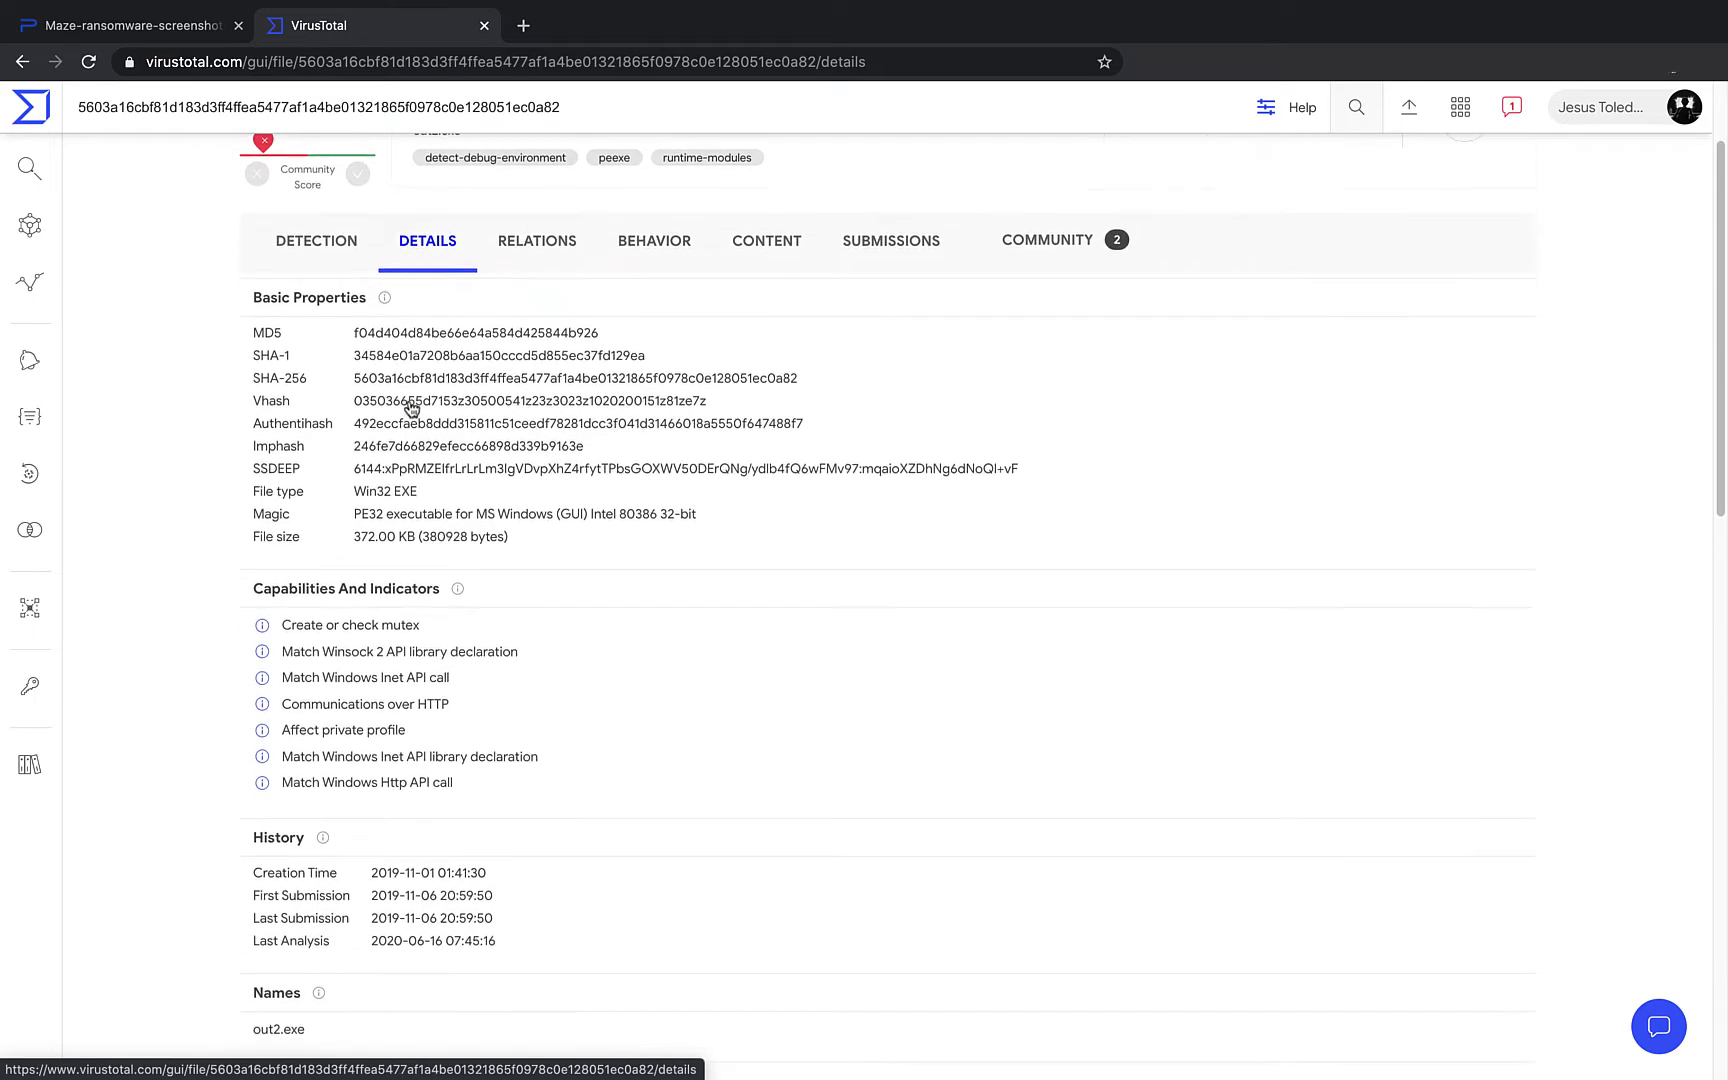
pyautogui.scroll(-5, 410, 405)
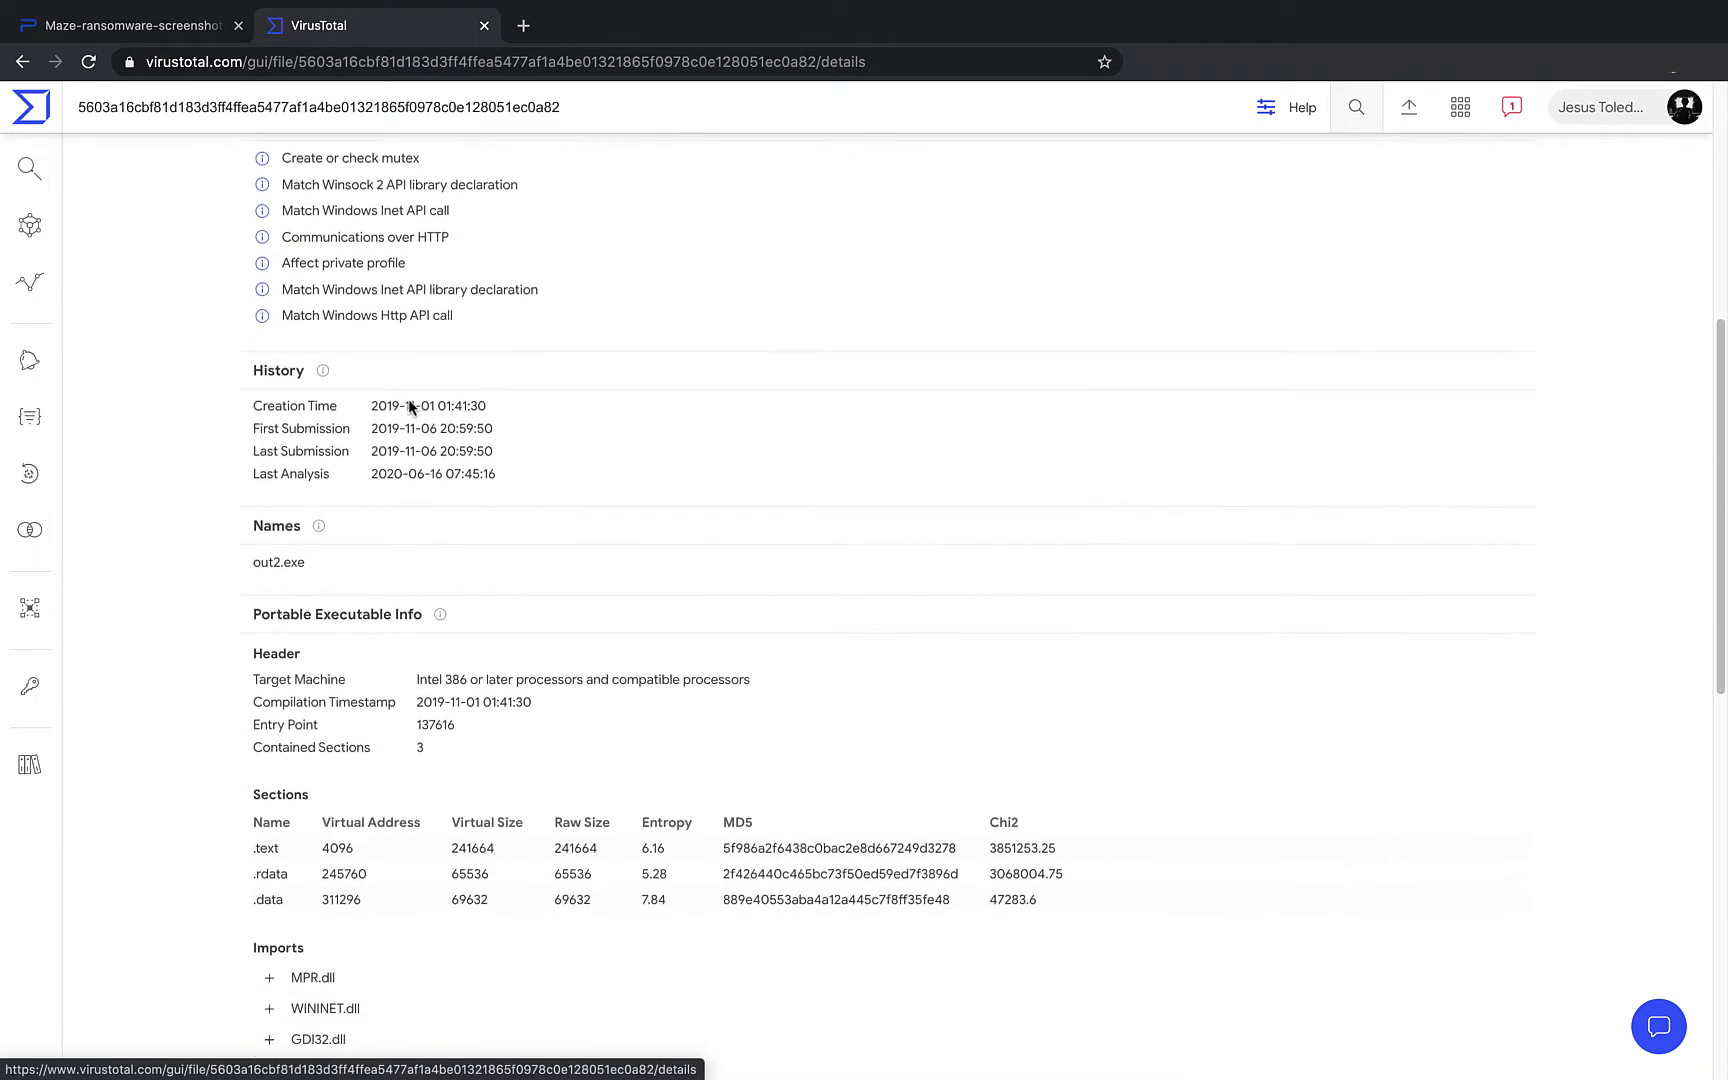
pyautogui.scroll(-3, 409, 403)
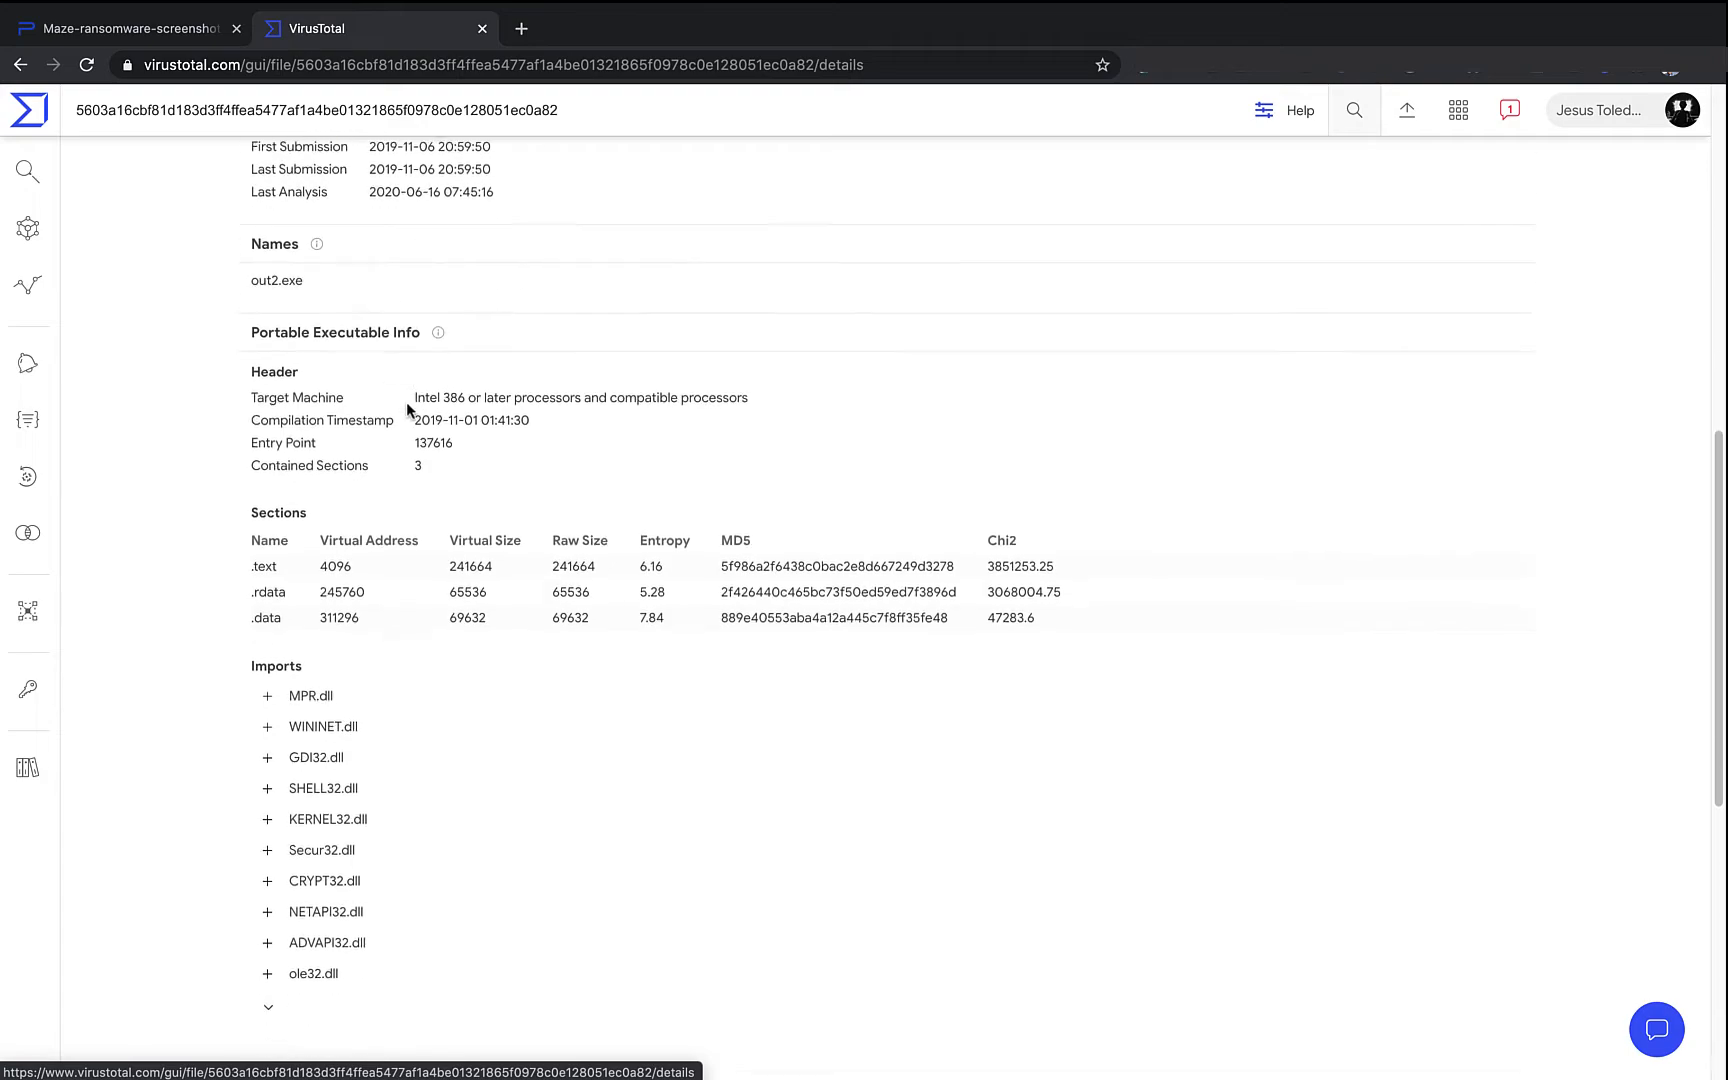
pyautogui.scroll(-2, 409, 405)
pyautogui.scroll(4, 409, 405)
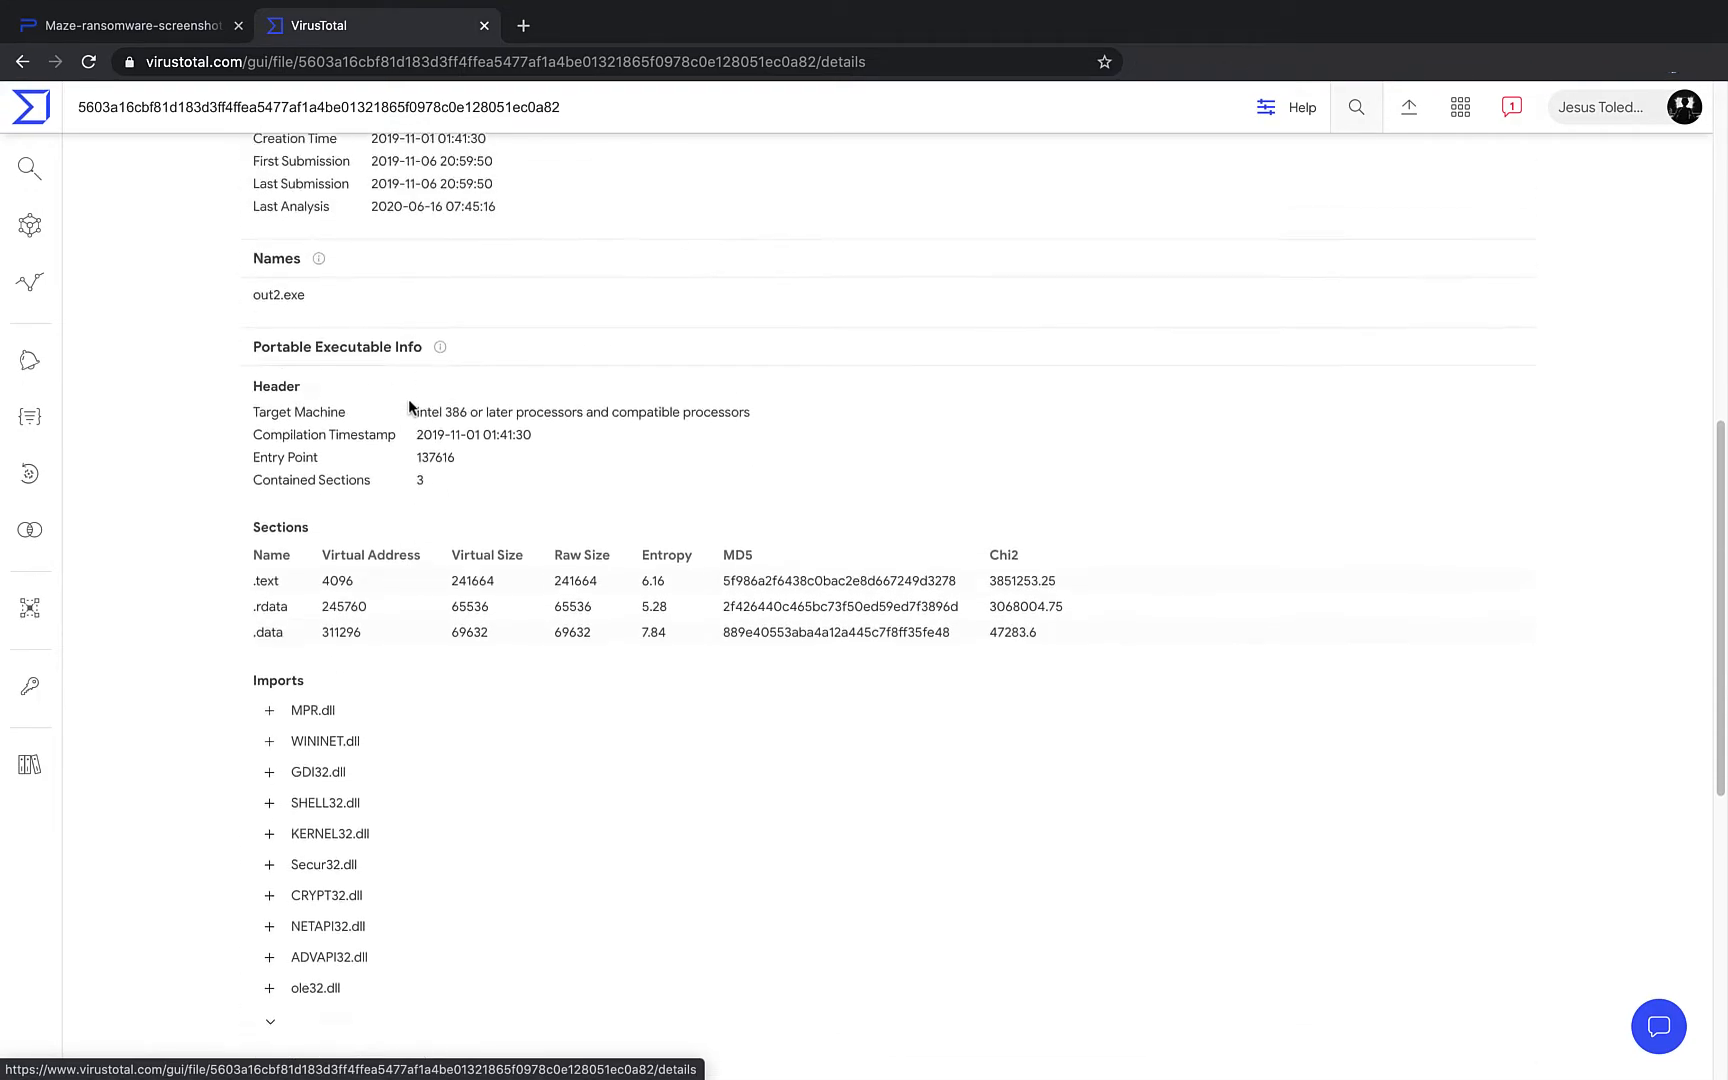
pyautogui.scroll(8, 409, 405)
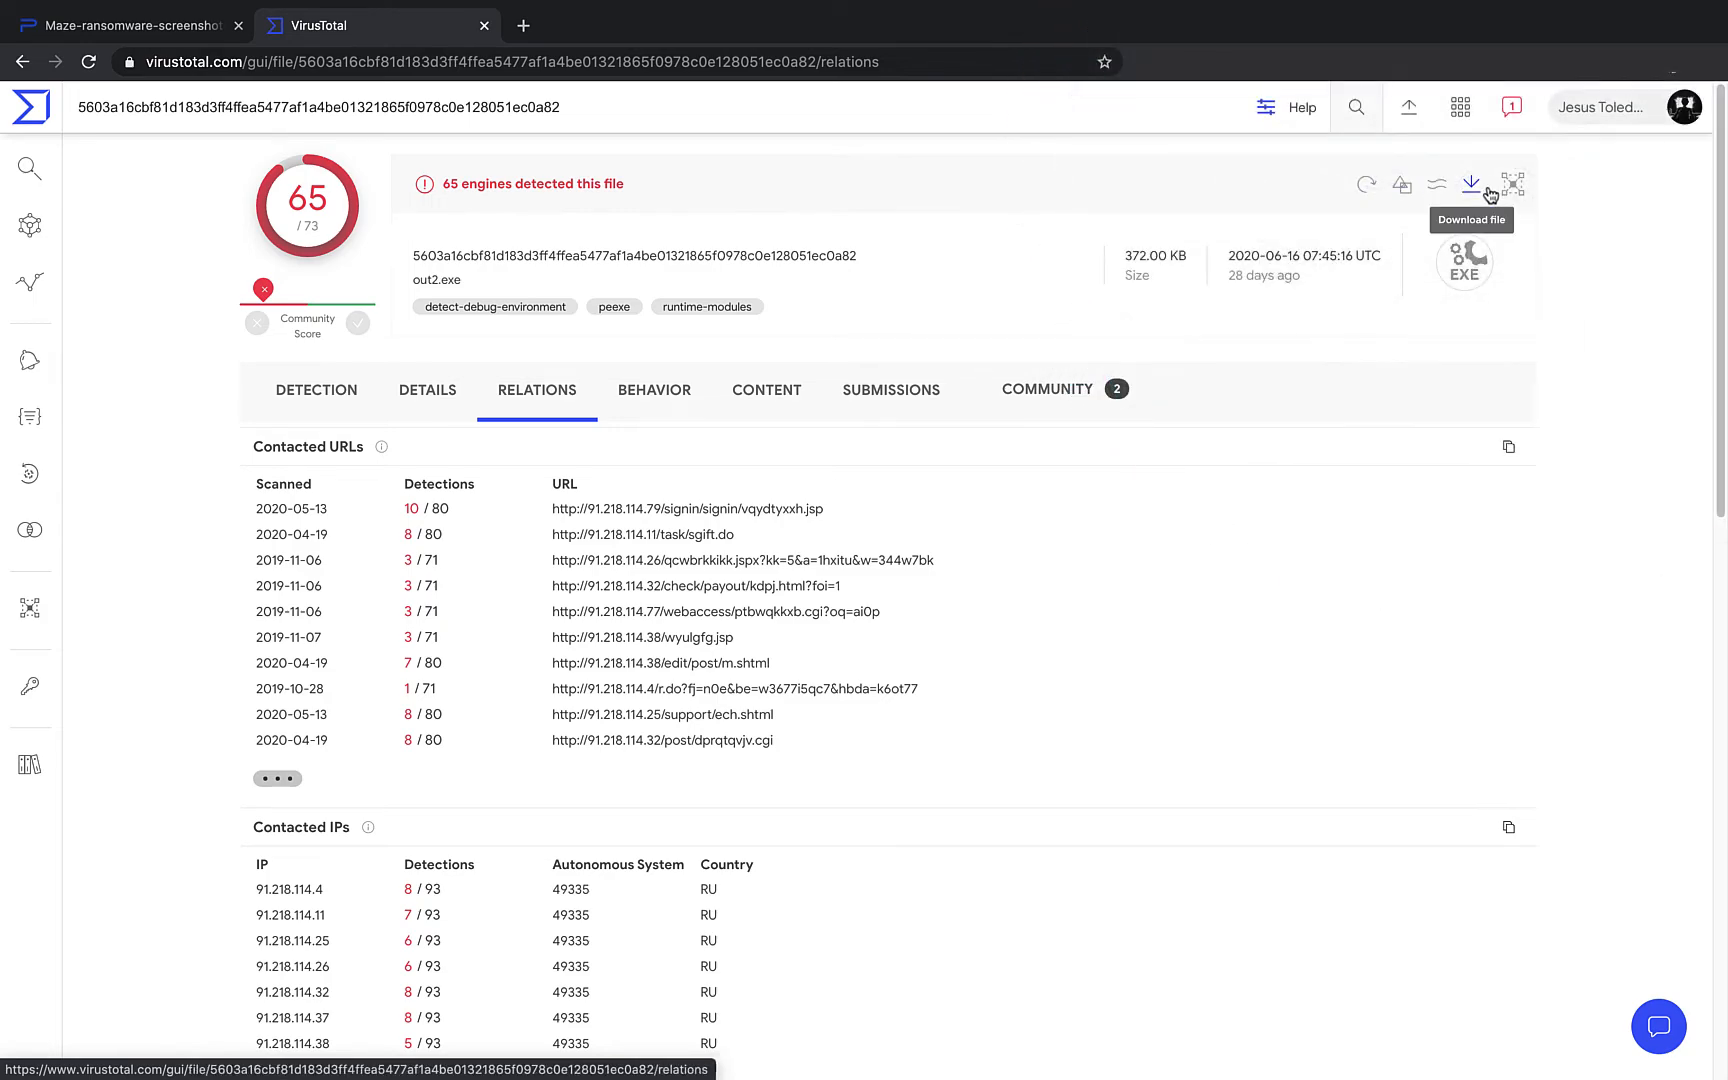
# - Search for files similar to out2.exe and browse the 10 related results
pyautogui.click(1444, 185)
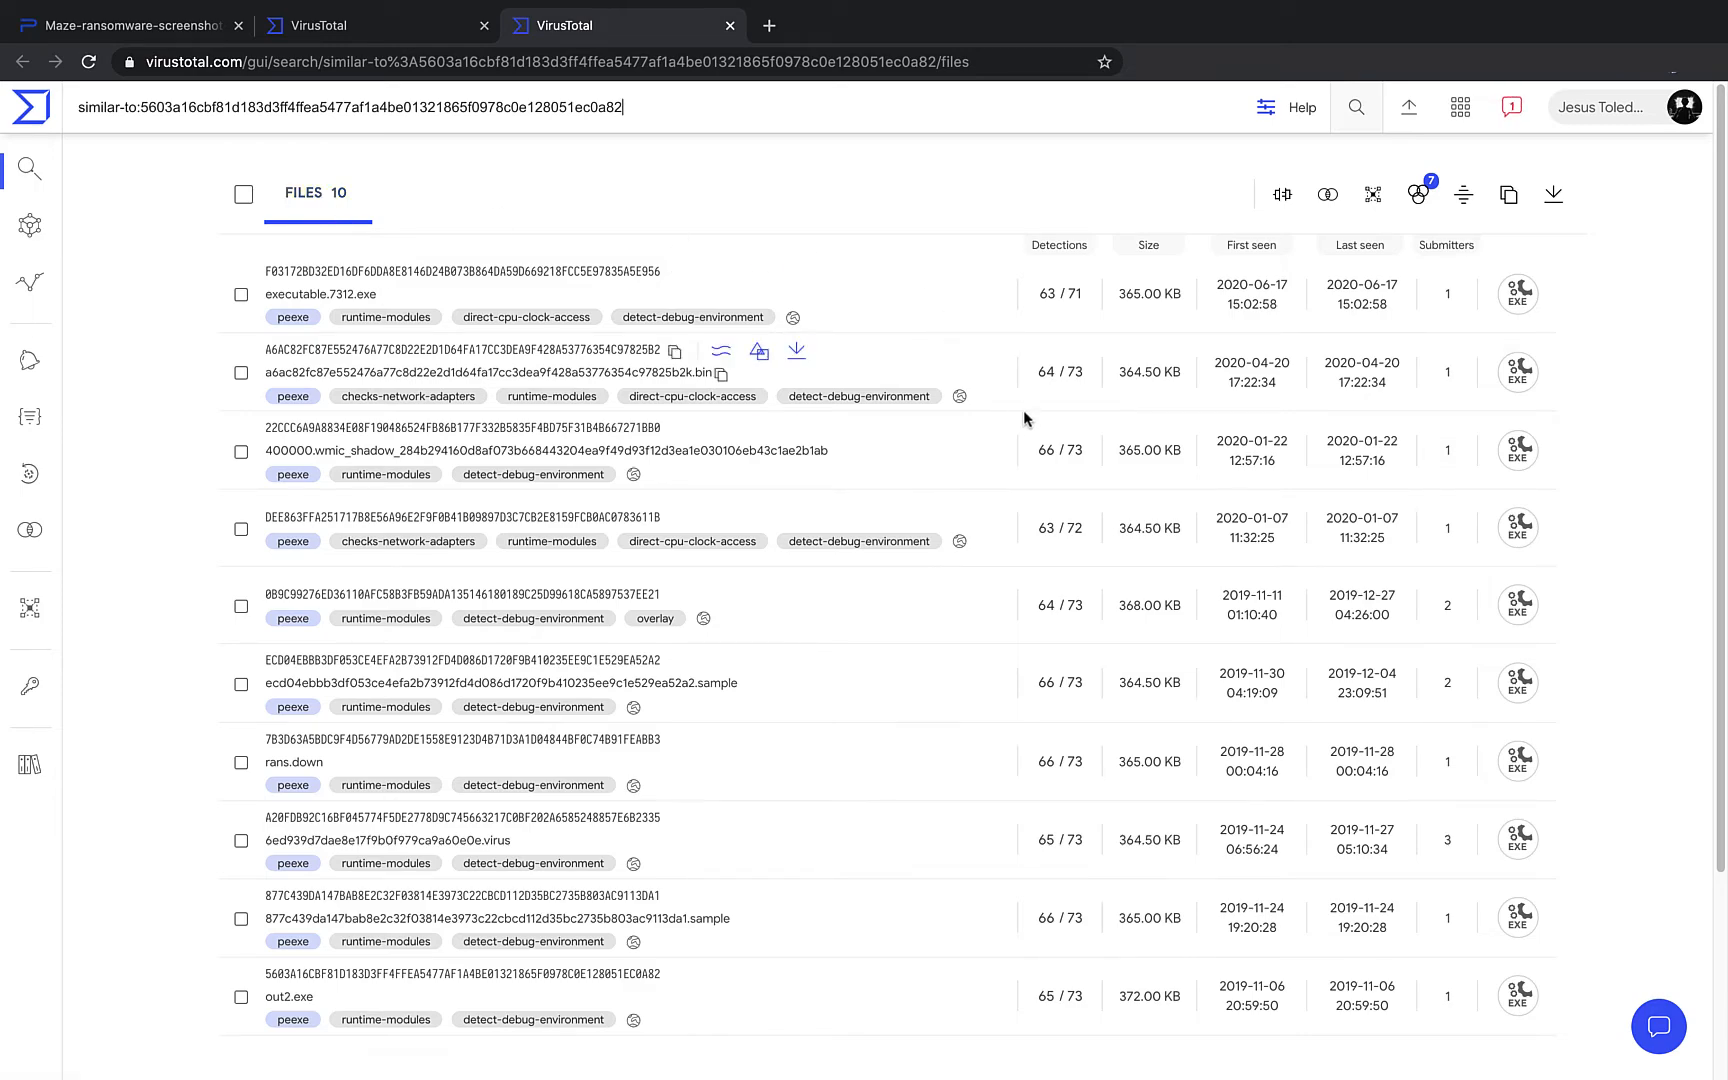
pyautogui.scroll(-1, 820, 600)
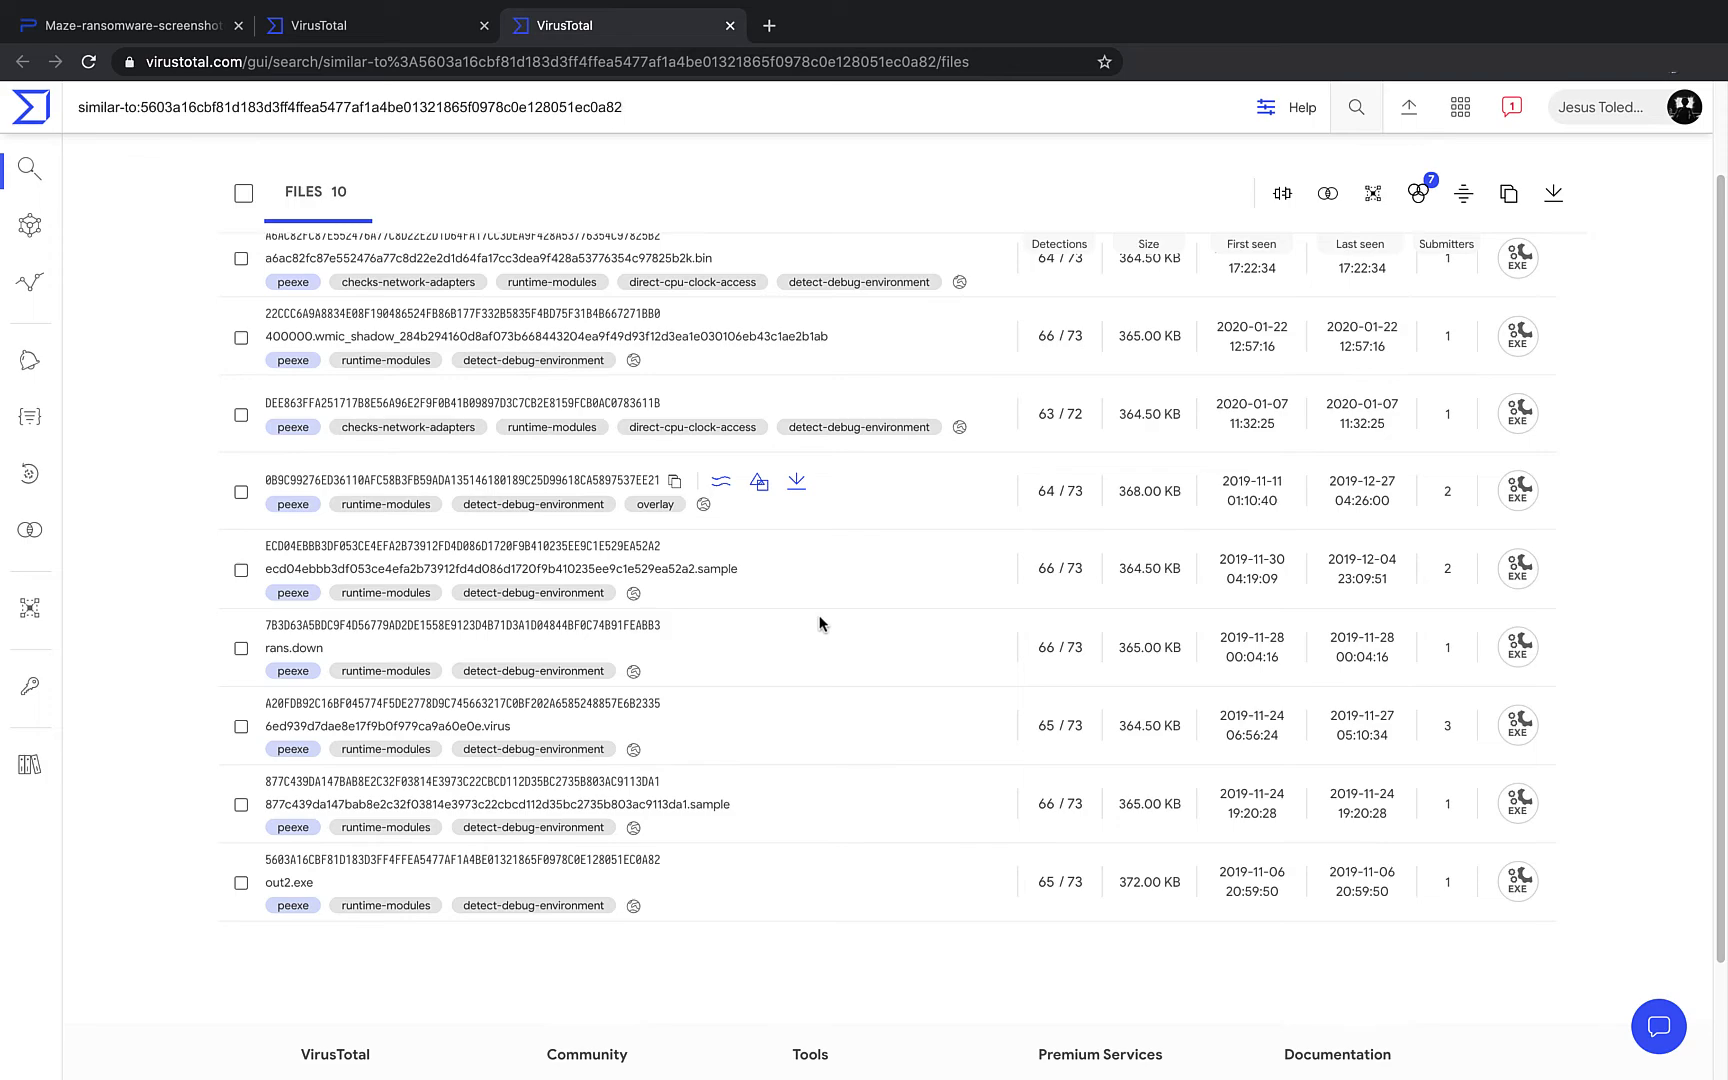
pyautogui.scroll(1, 820, 624)
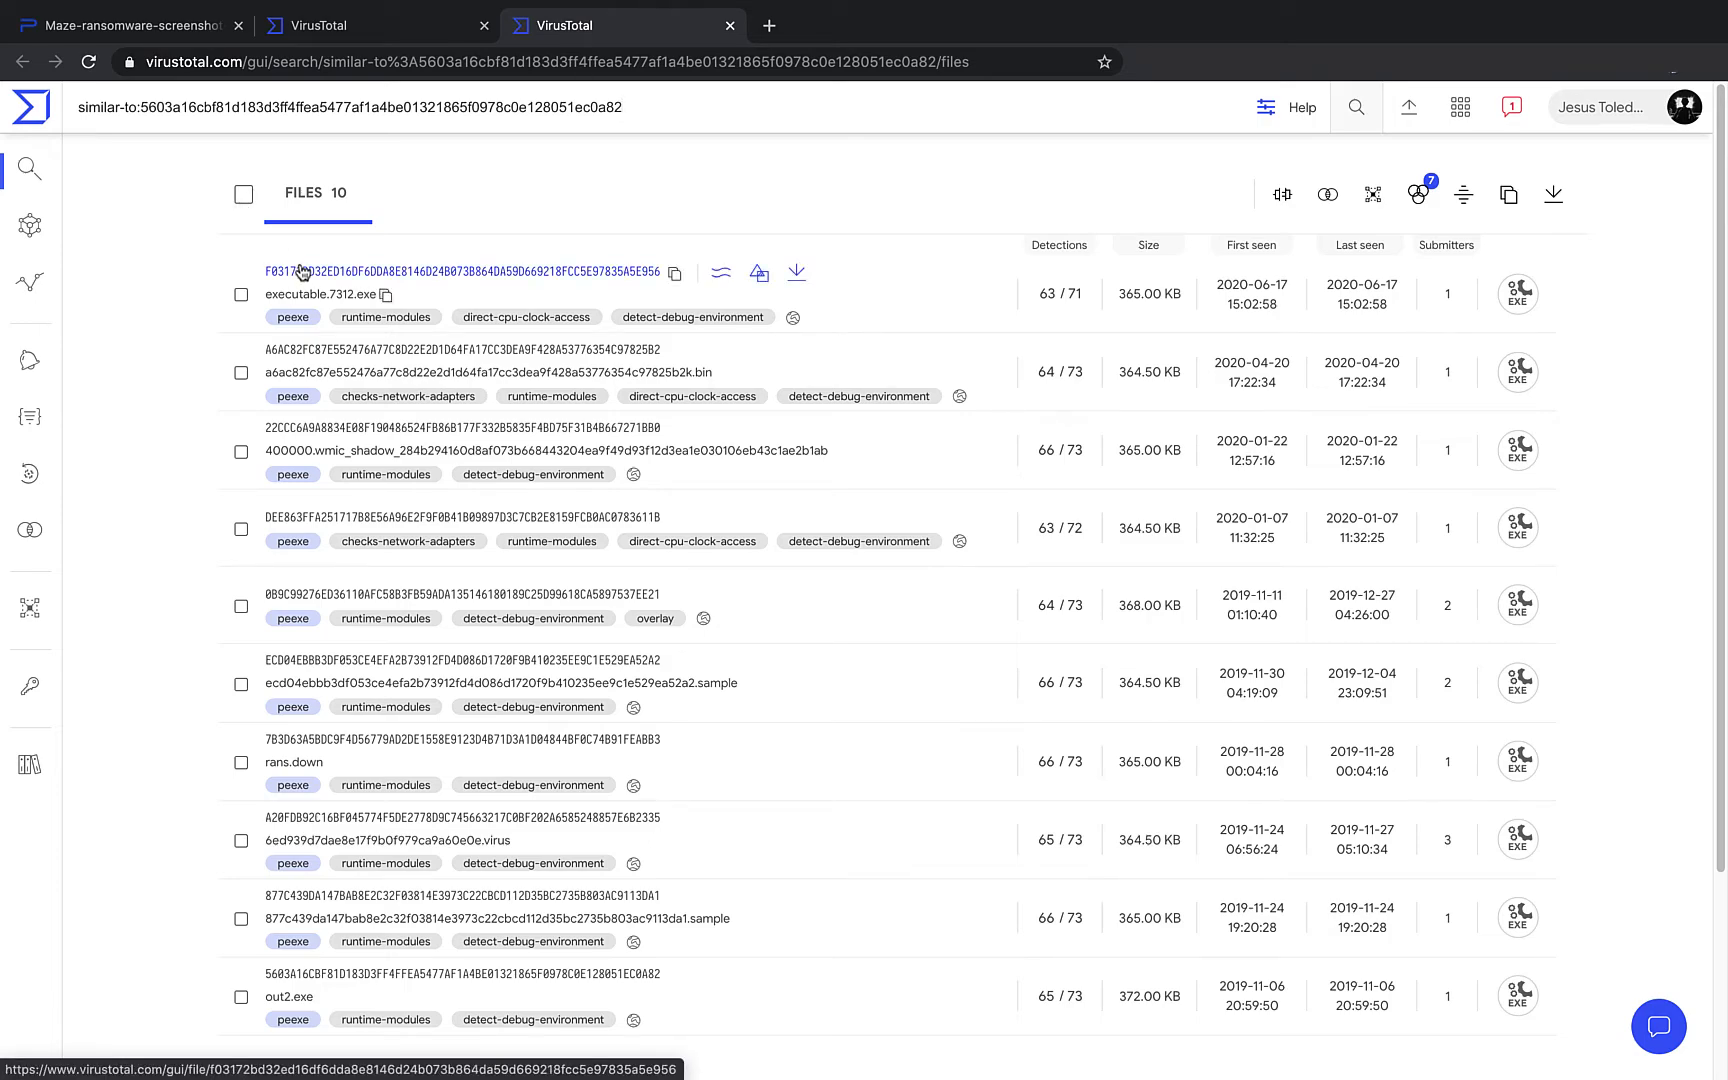
# - Select all ten similar files and start a VTDiff session with their hashes
pyautogui.click(241, 195)
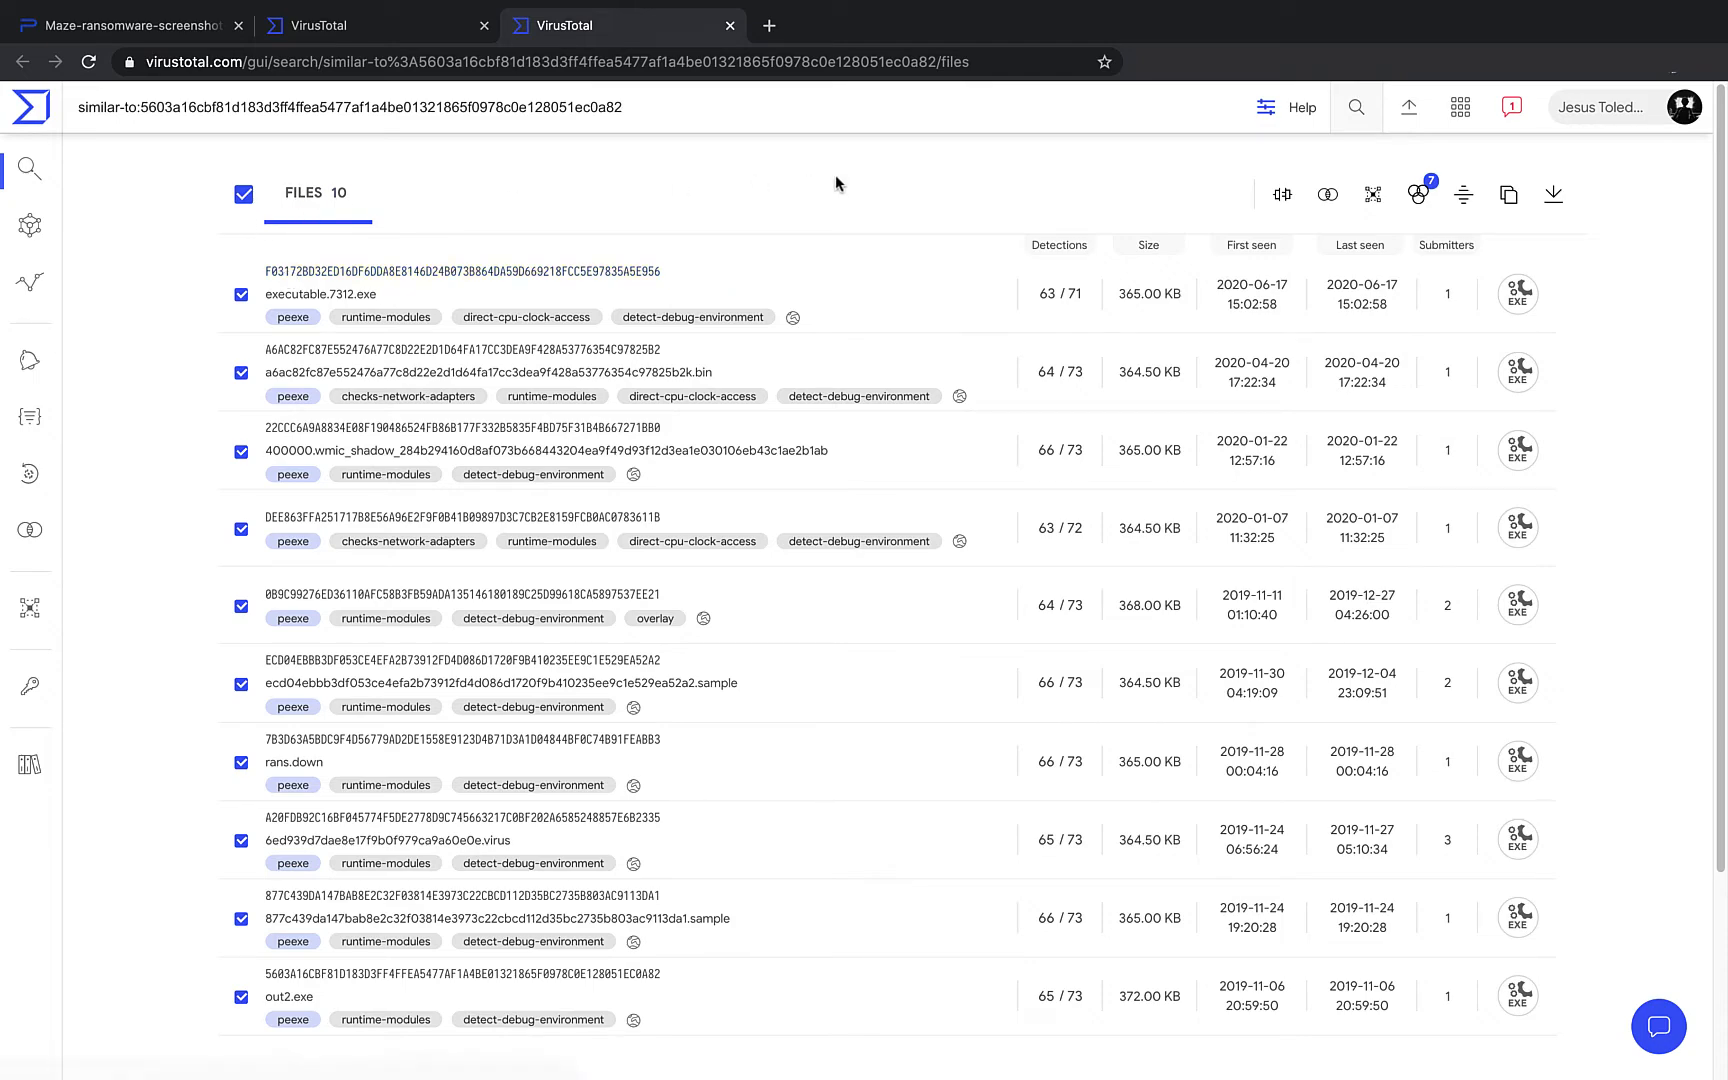
pyautogui.click(1320, 200)
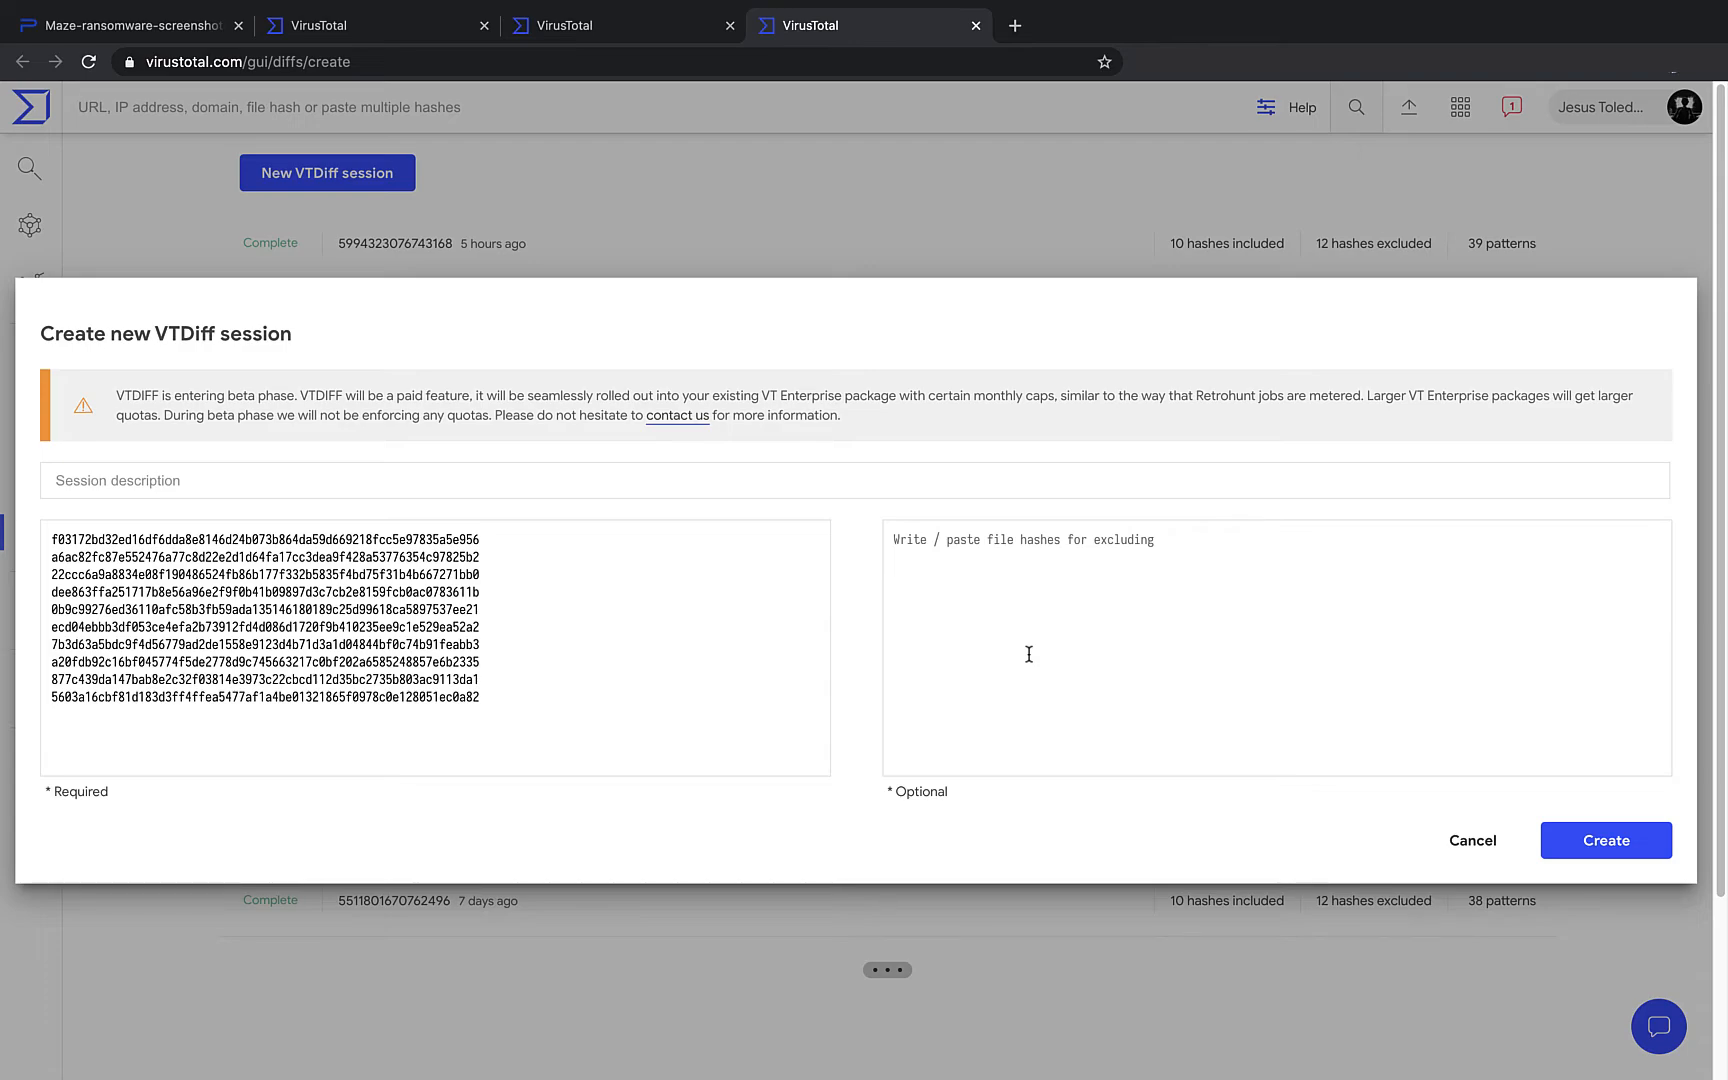
# - Create the VTDiff session from the ten required hashes, with no exclusions
pyautogui.click(1572, 848)
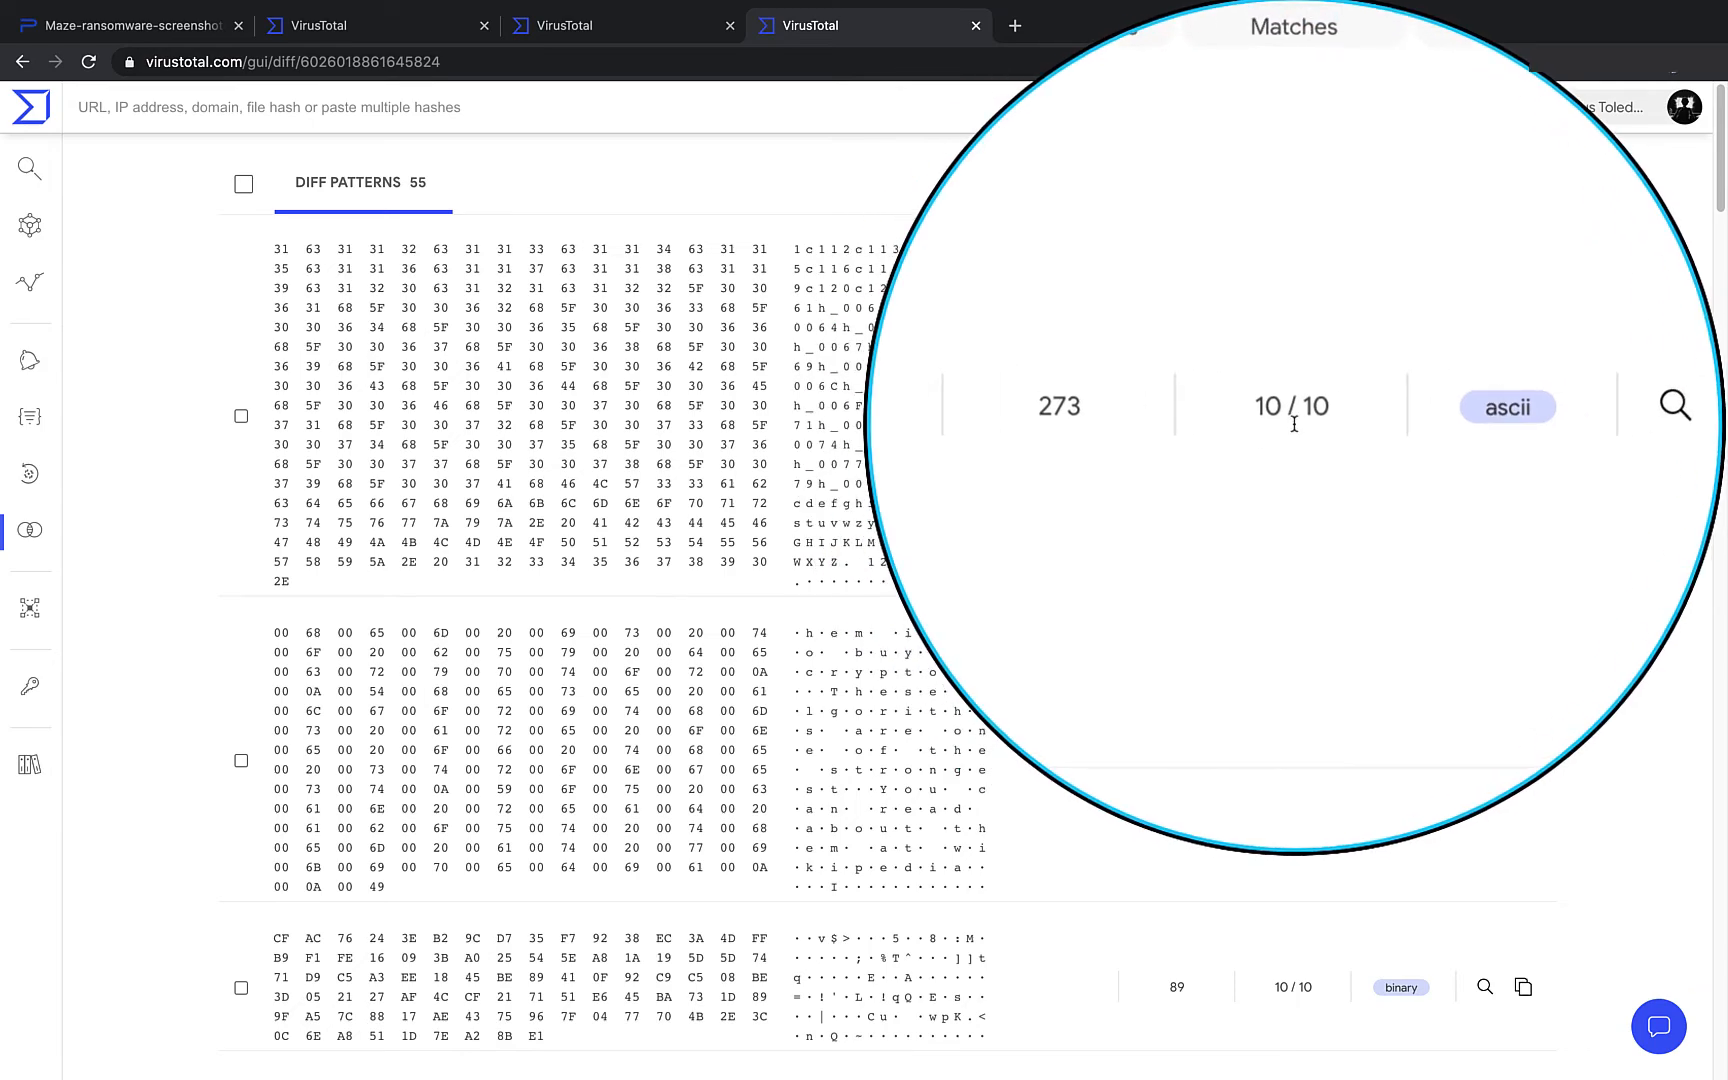
# - Review the 55 diff patterns and tick the 212-byte wide-ascii ransom-note pattern
pyautogui.moveTo(1292, 424)
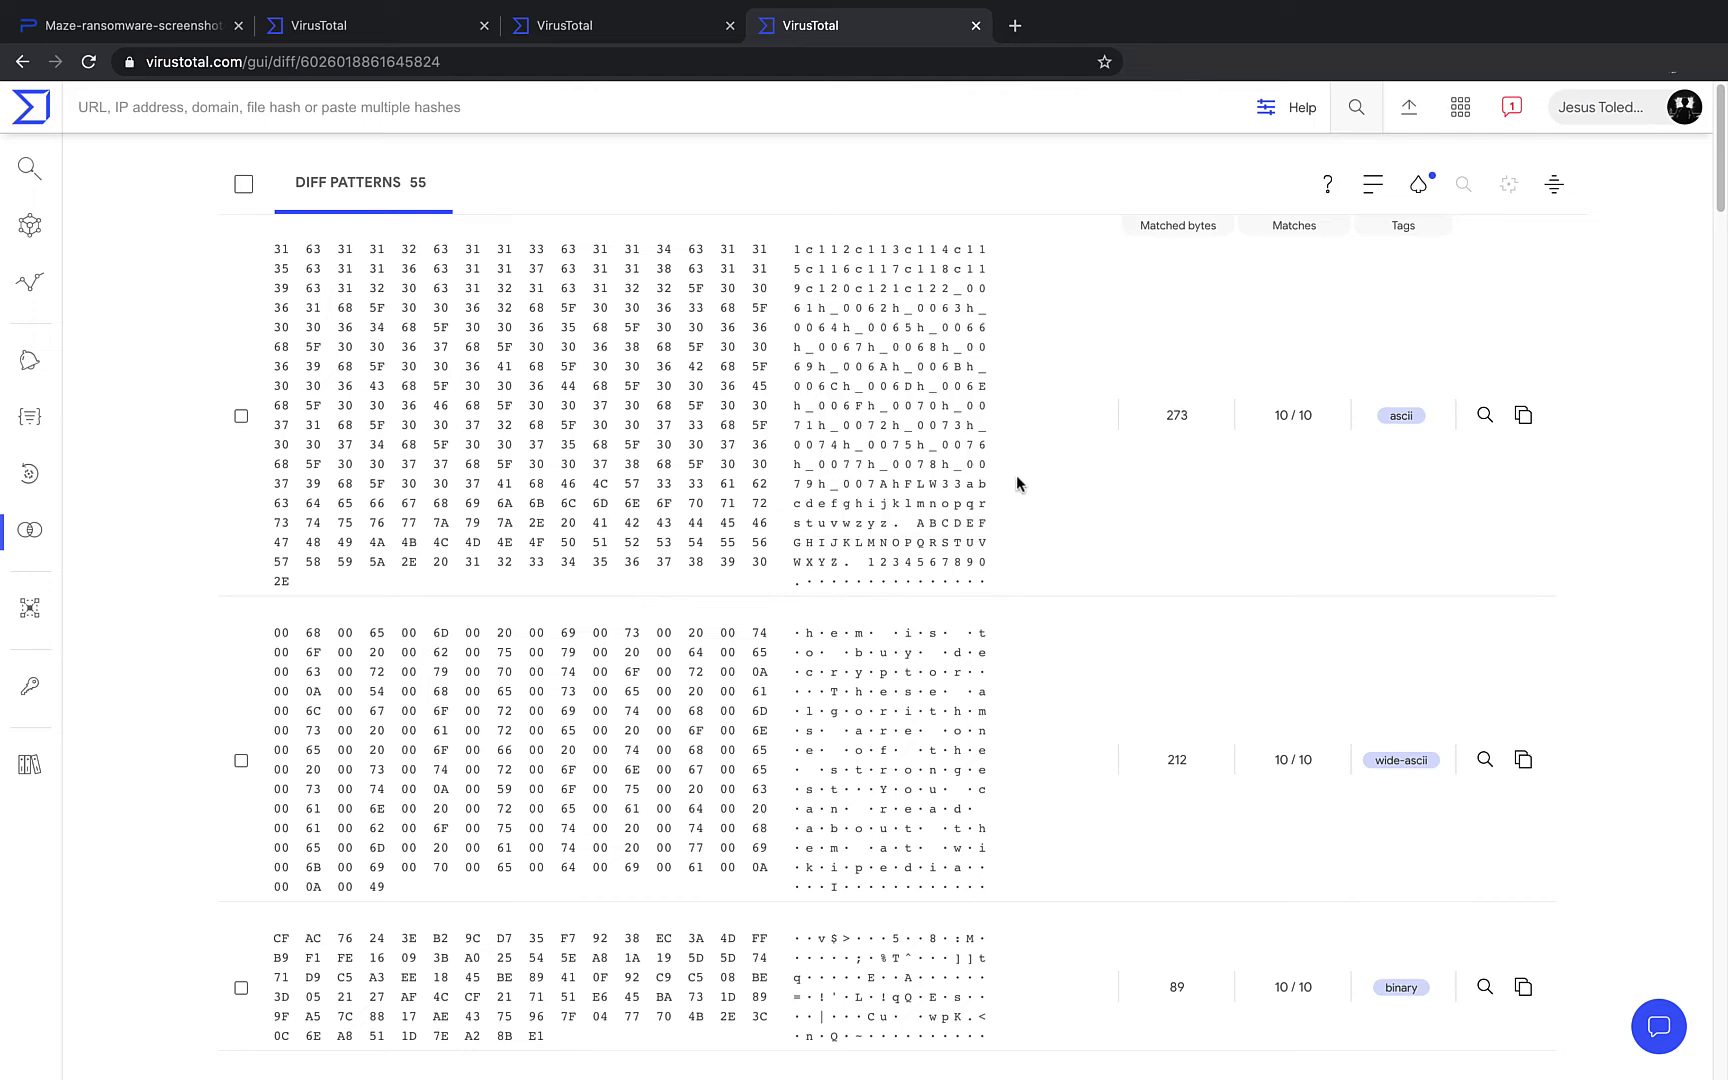
pyautogui.scroll(-1, 975, 570)
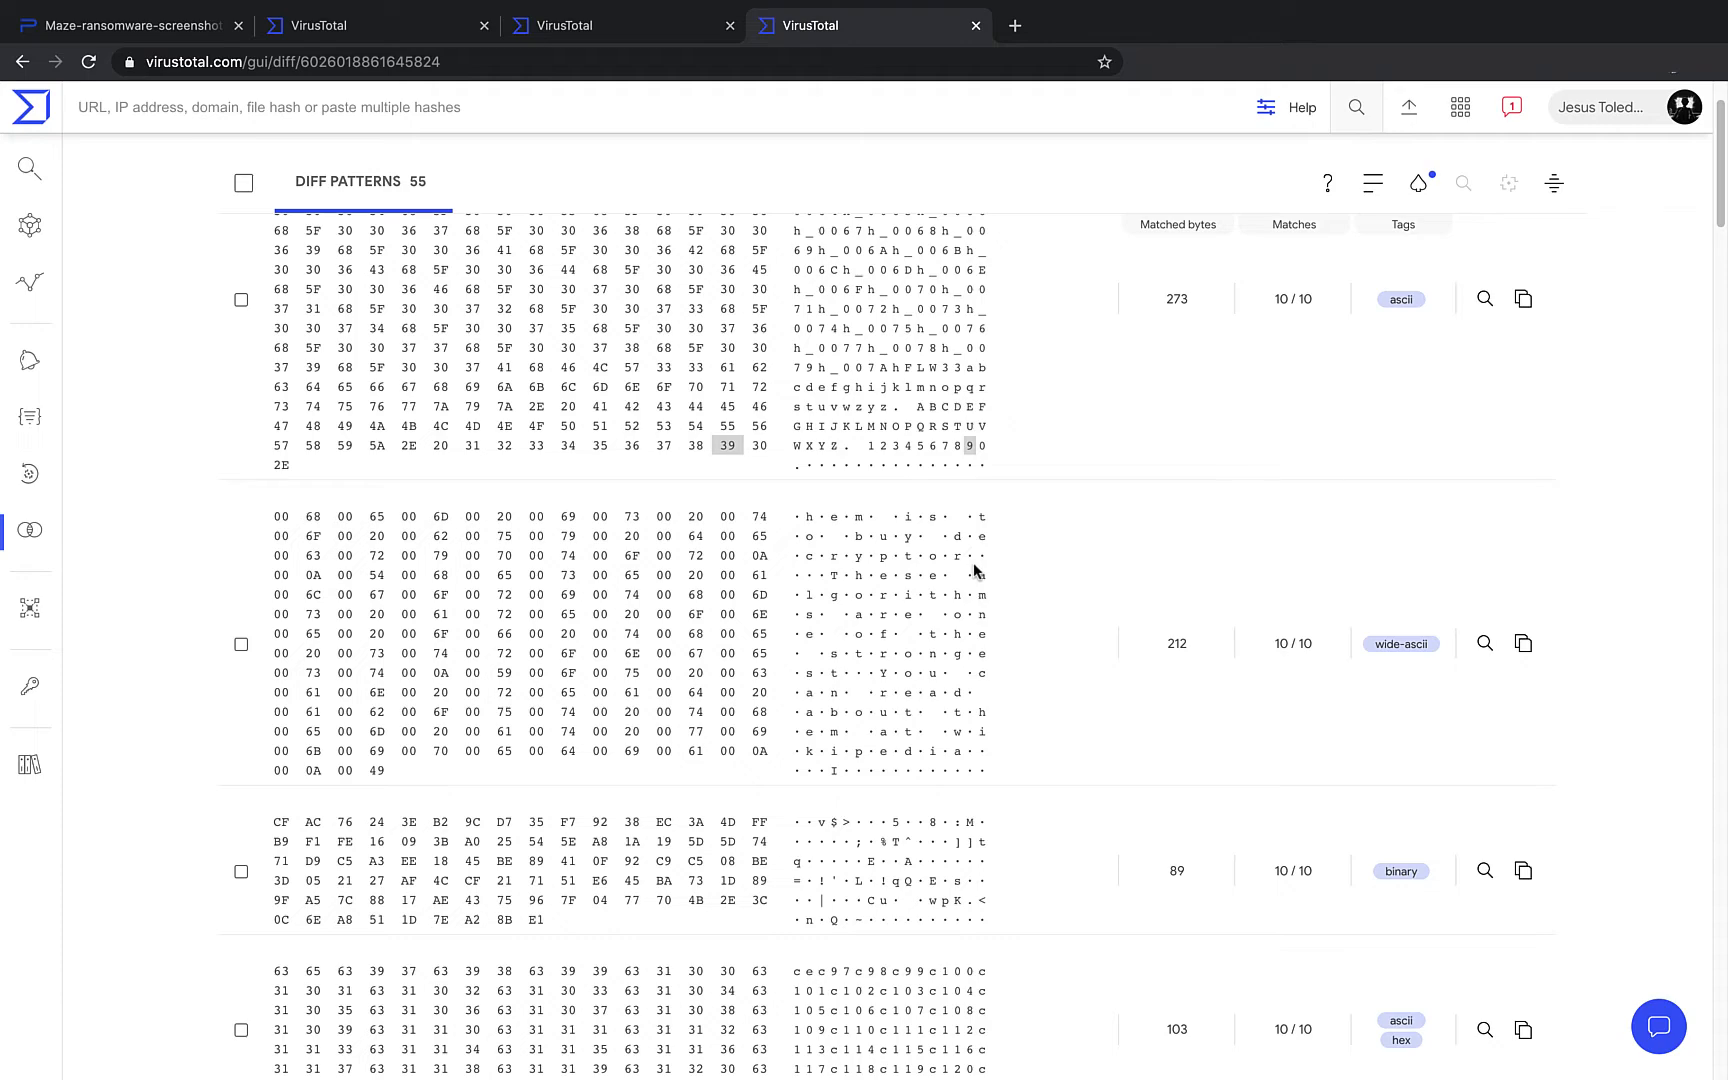
pyautogui.scroll(-2, 975, 570)
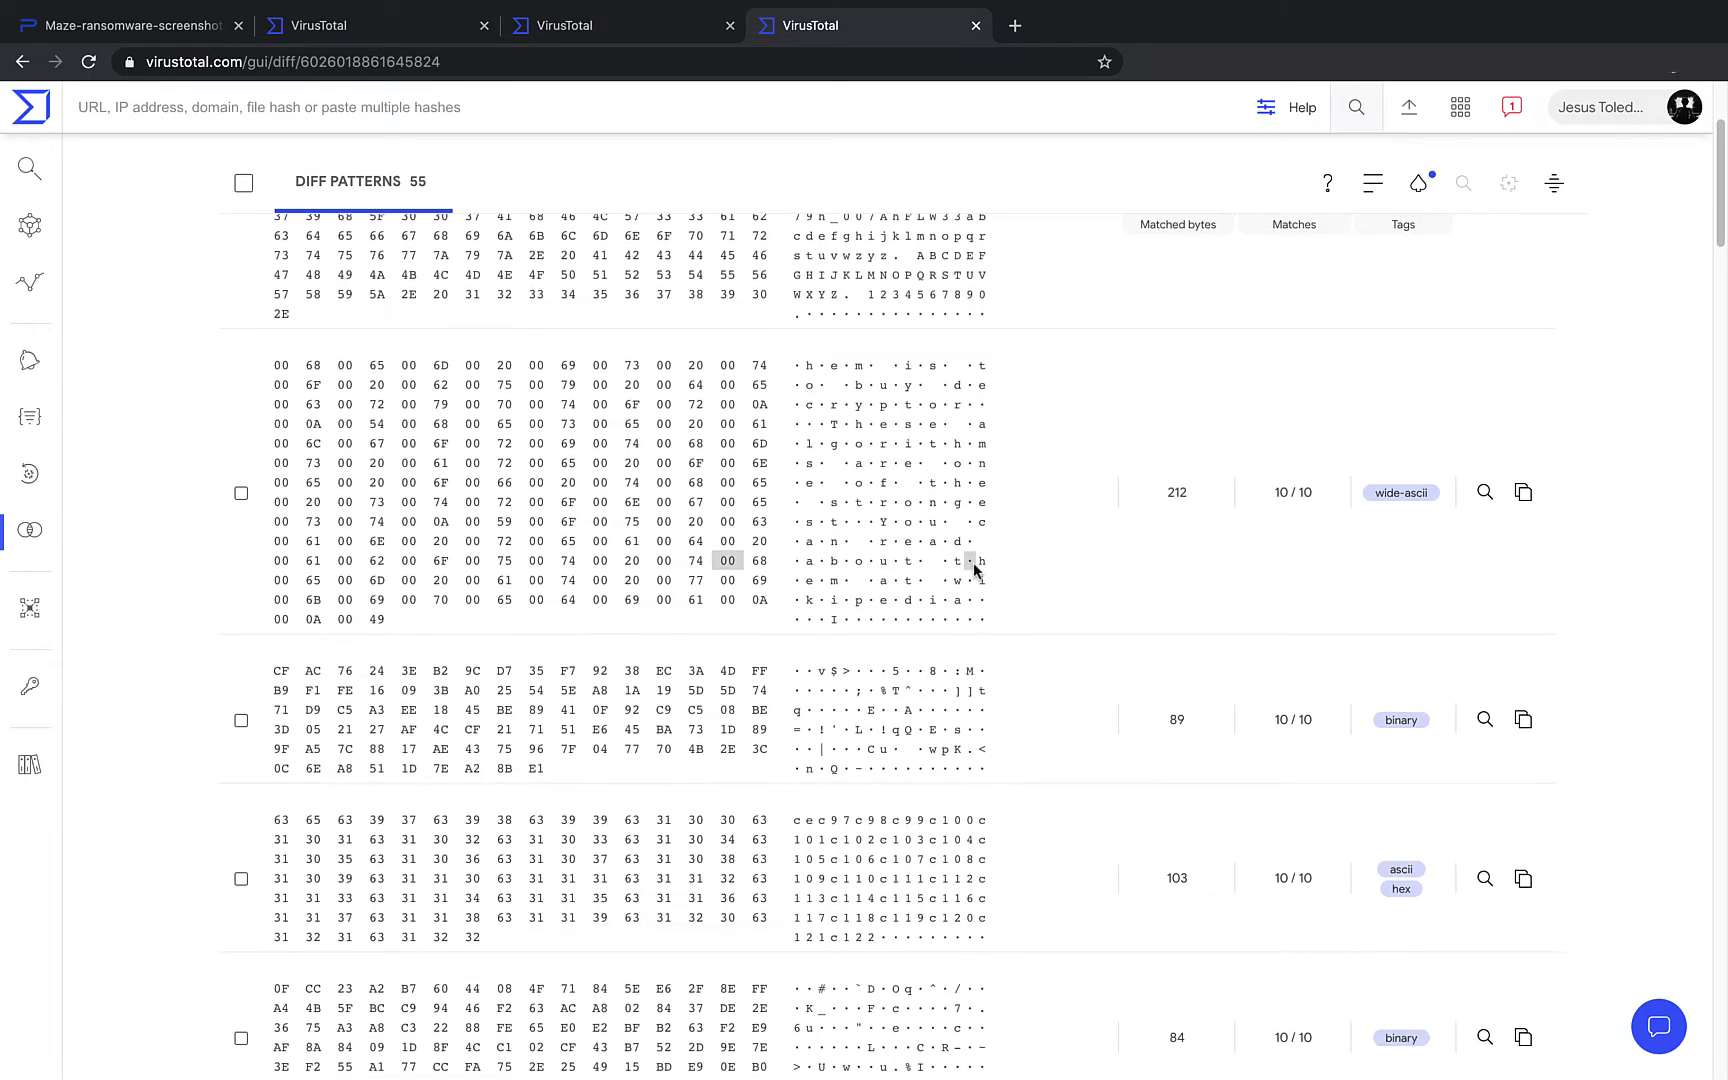
pyautogui.scroll(-2, 975, 570)
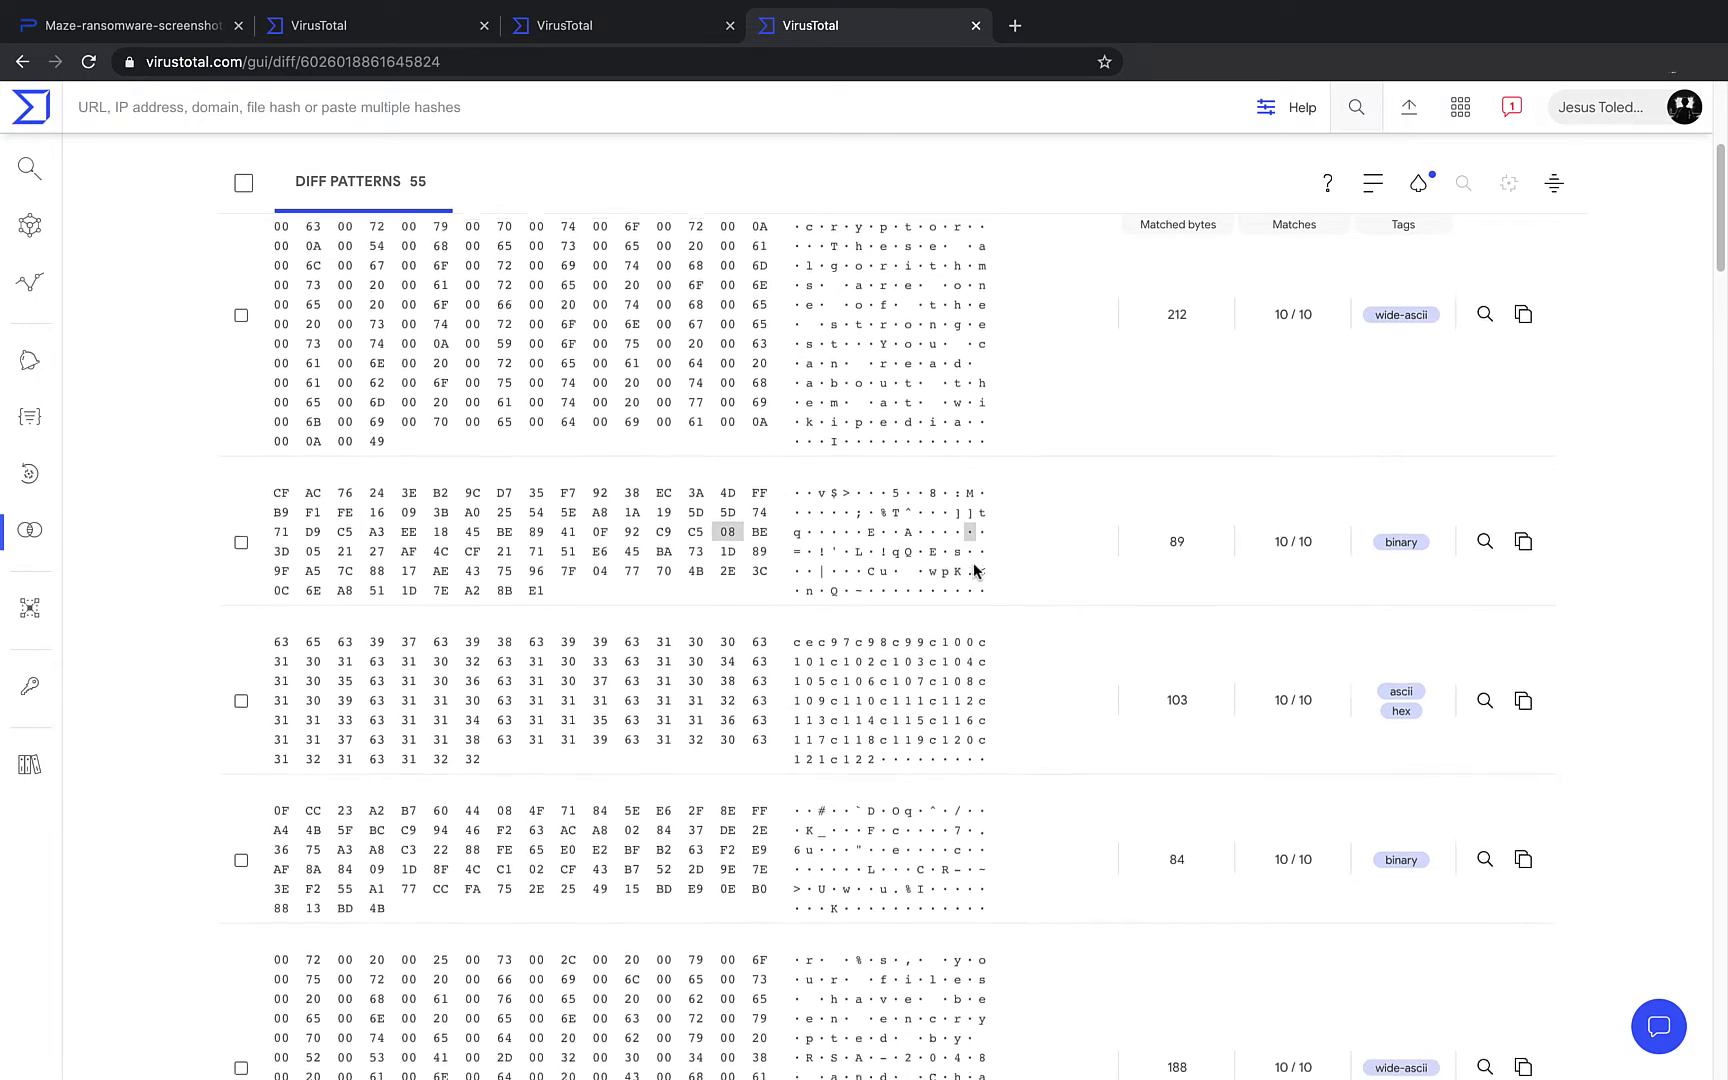
pyautogui.scroll(-2, 975, 570)
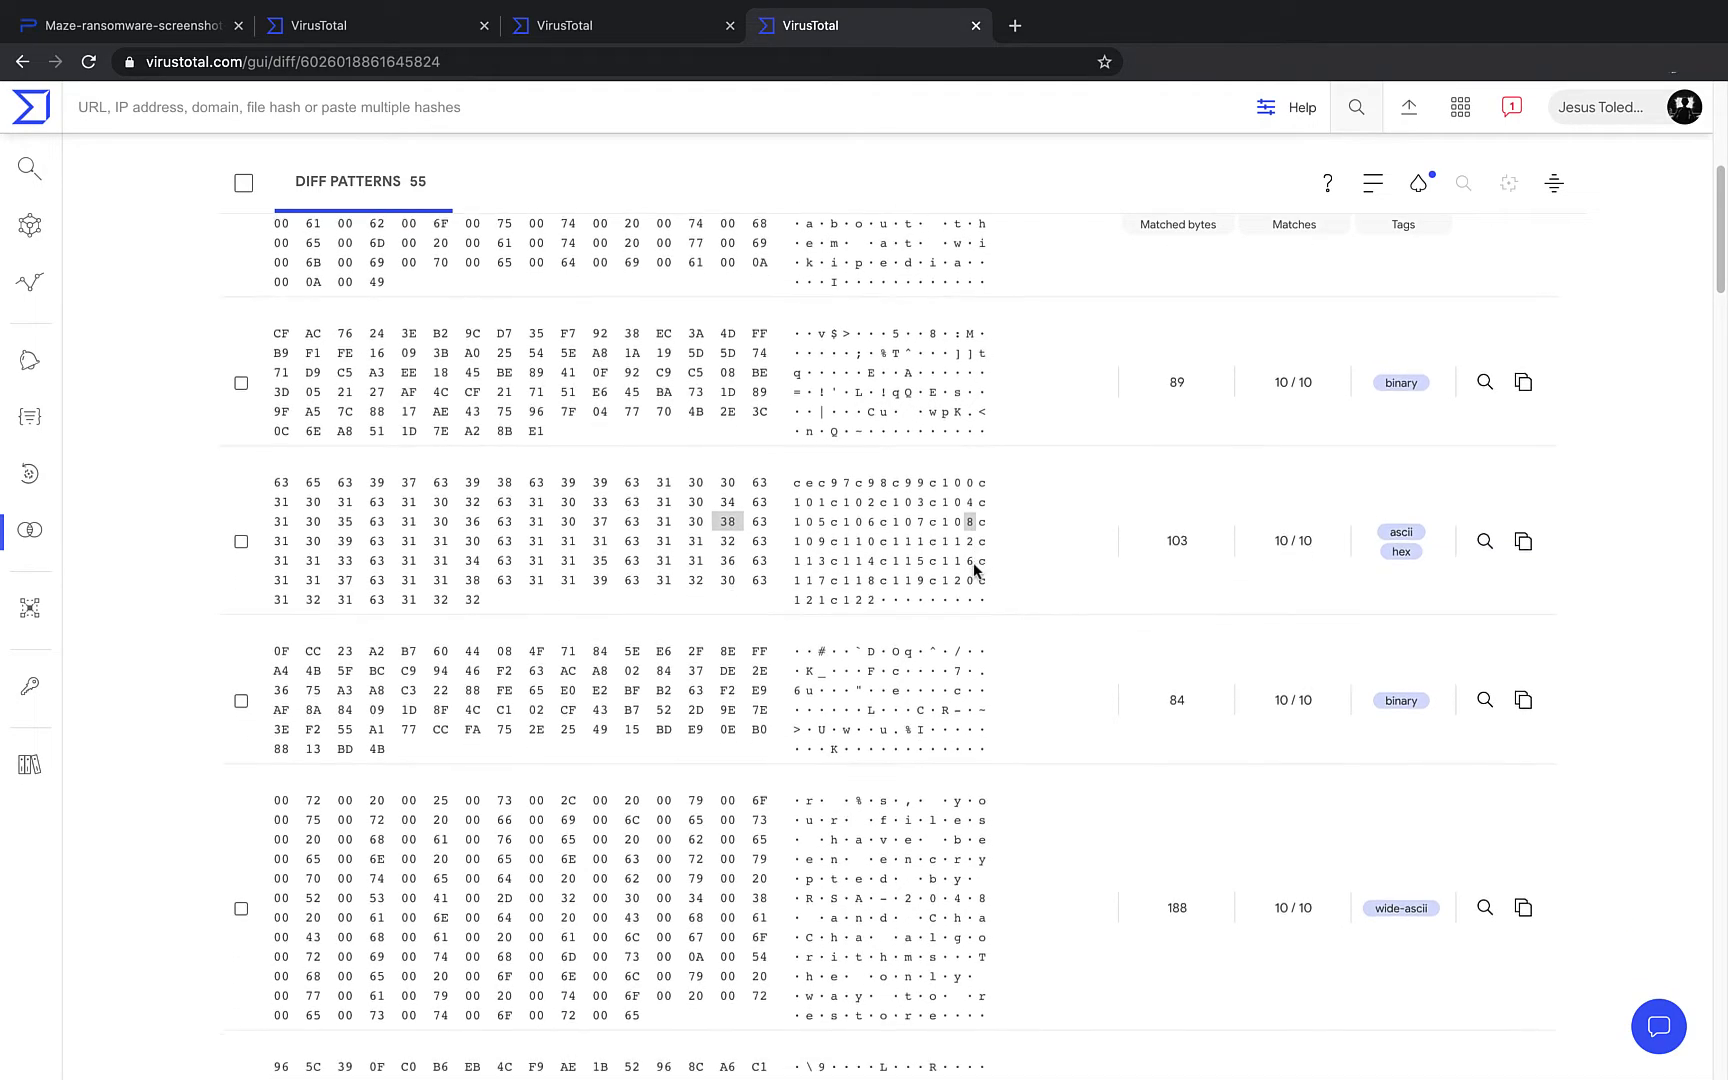
pyautogui.scroll(-3, 975, 570)
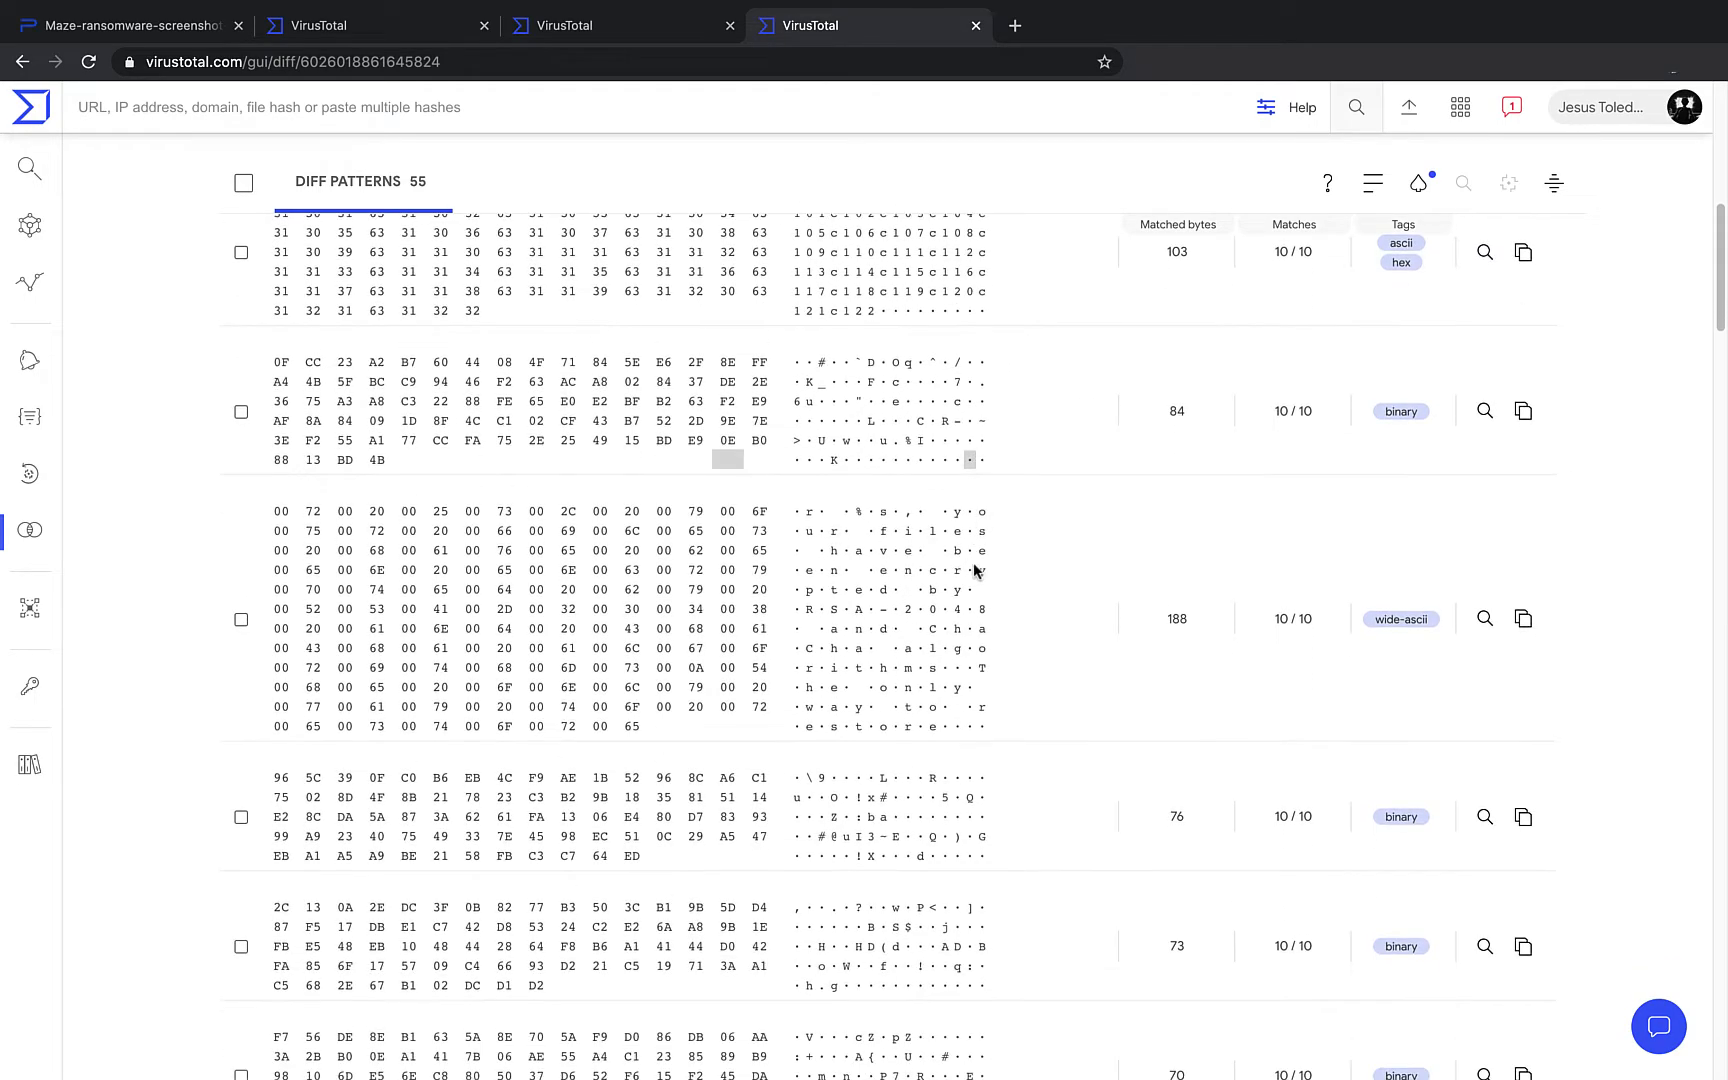
pyautogui.scroll(-1, 975, 570)
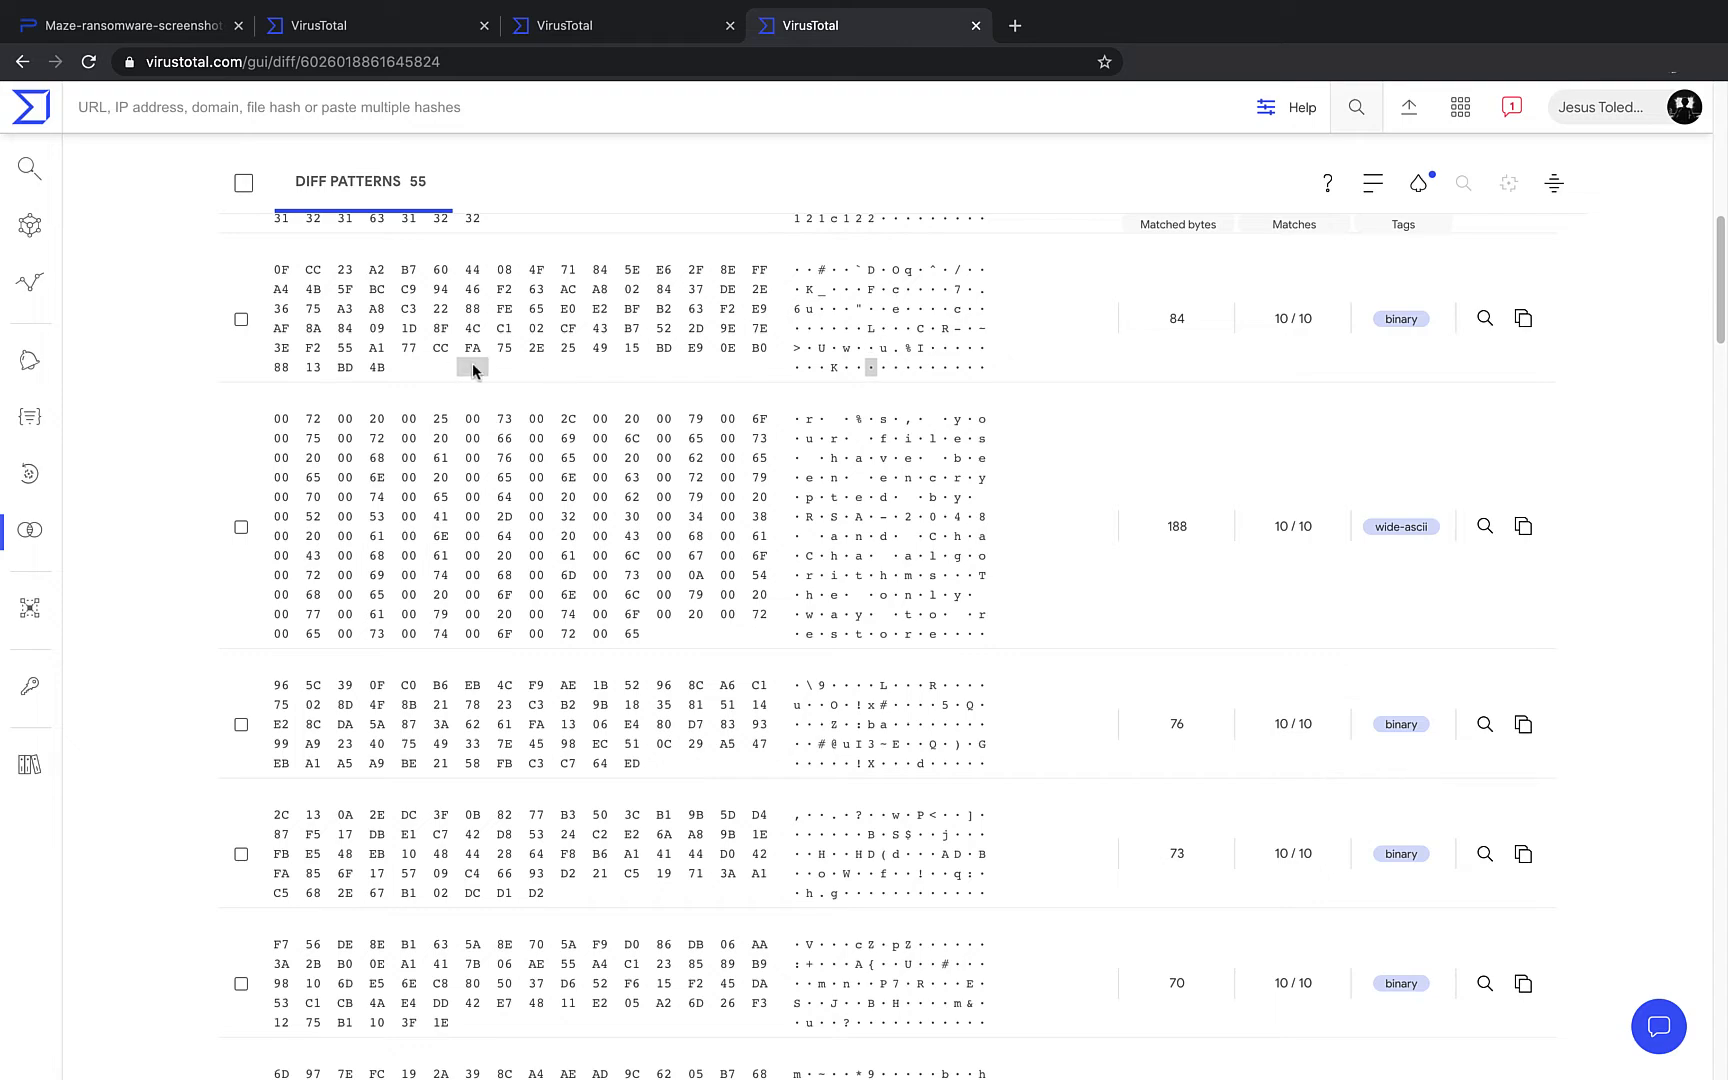
pyautogui.scroll(5, 473, 388)
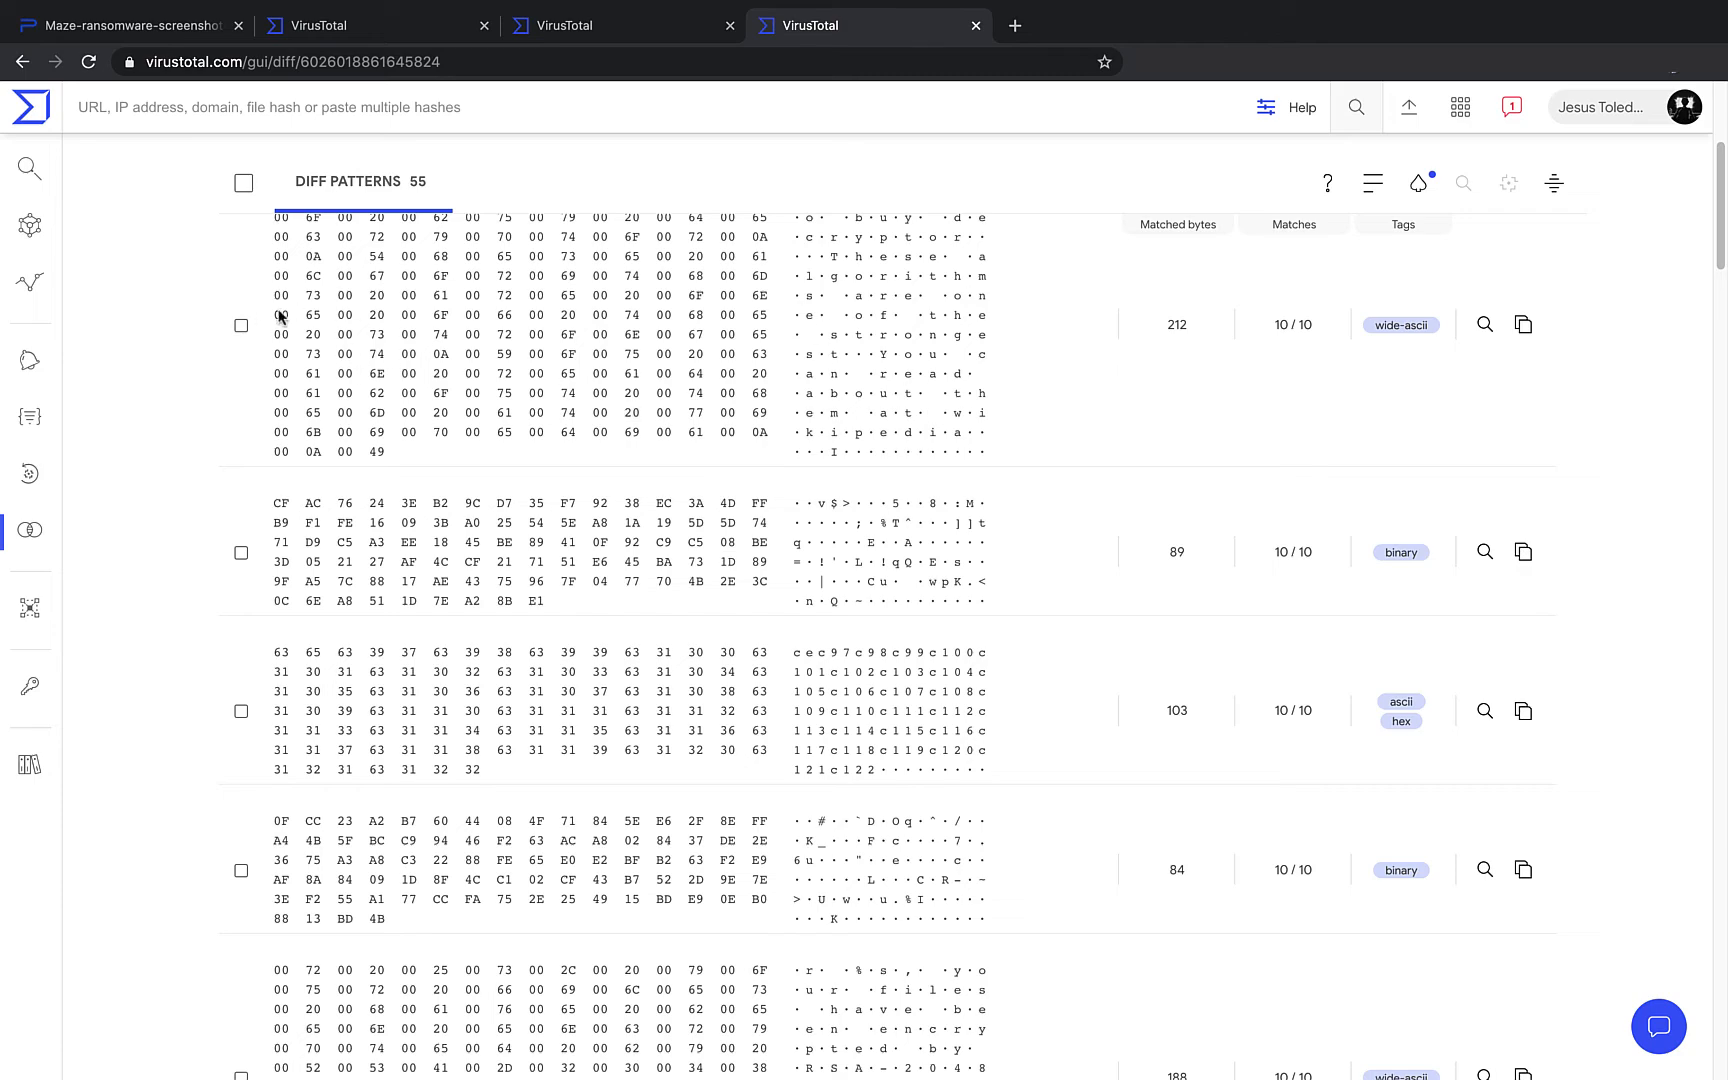
pyautogui.click(241, 325)
# - Content-search the ransom-note pattern, review its 19+ matching files, then close that tab
pyautogui.click(1481, 324)
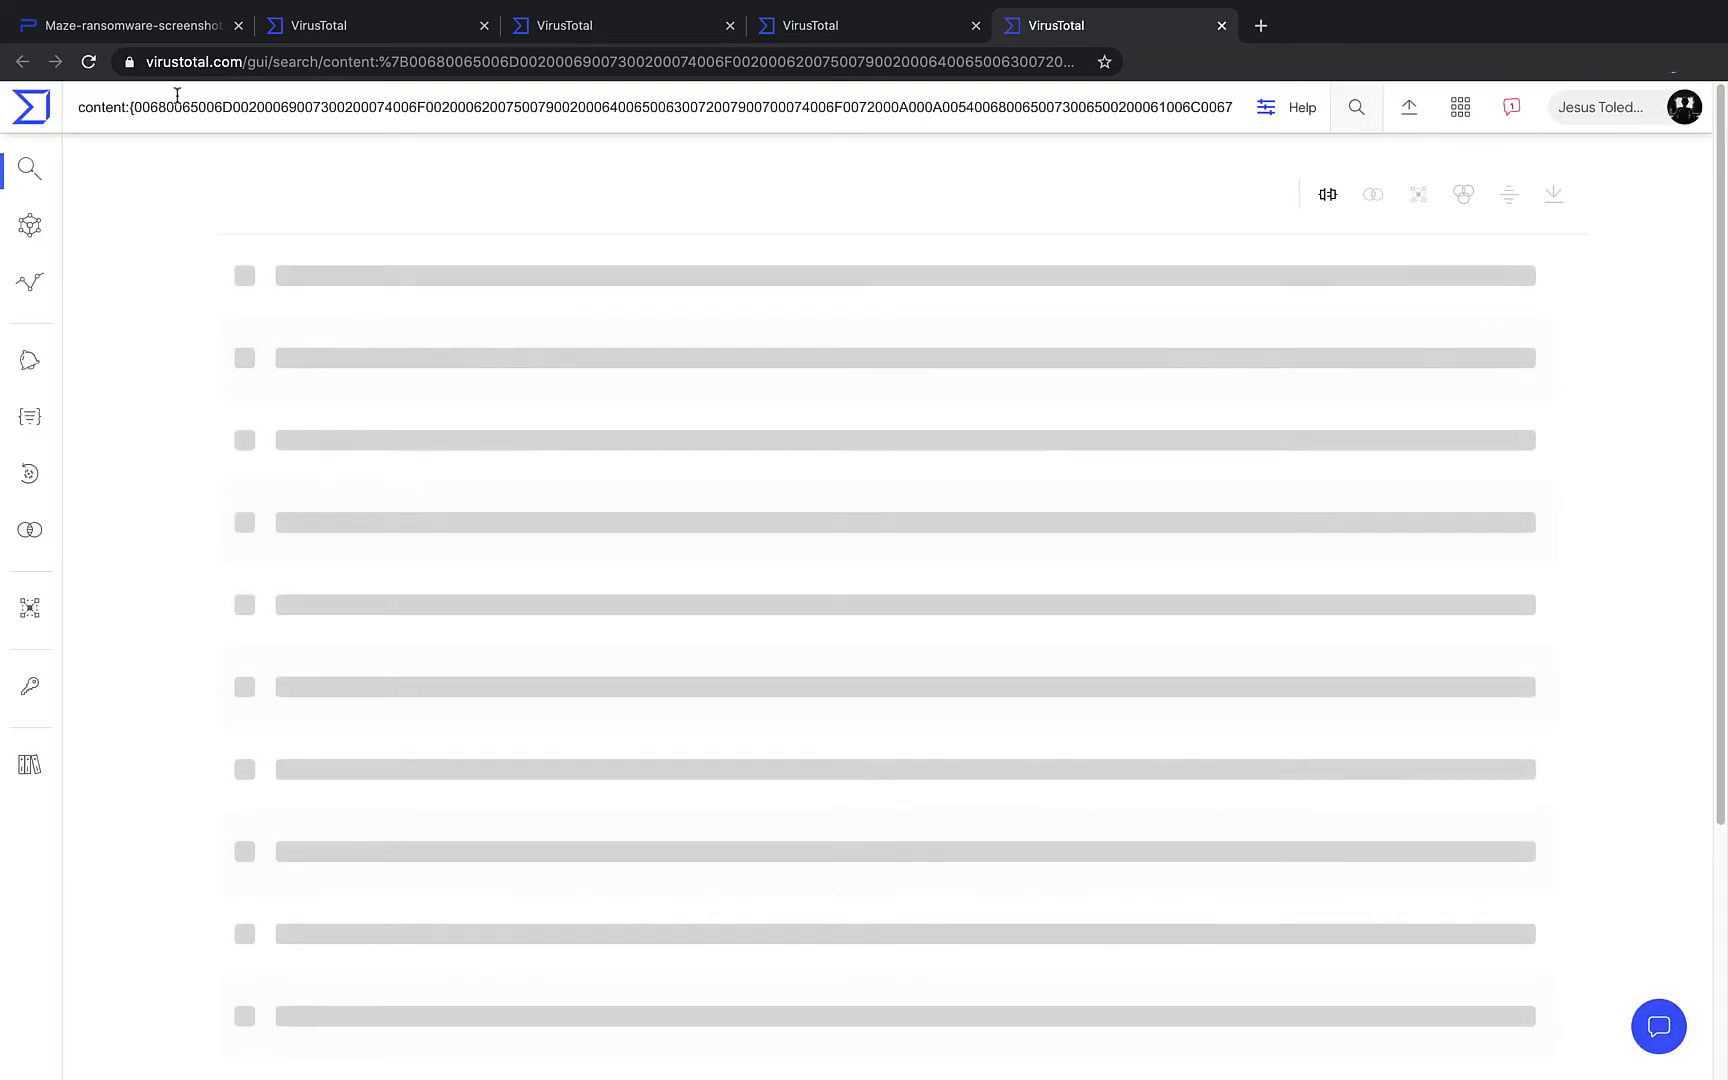
pyautogui.moveTo(183, 111); pyautogui.dragTo(1045, 116)
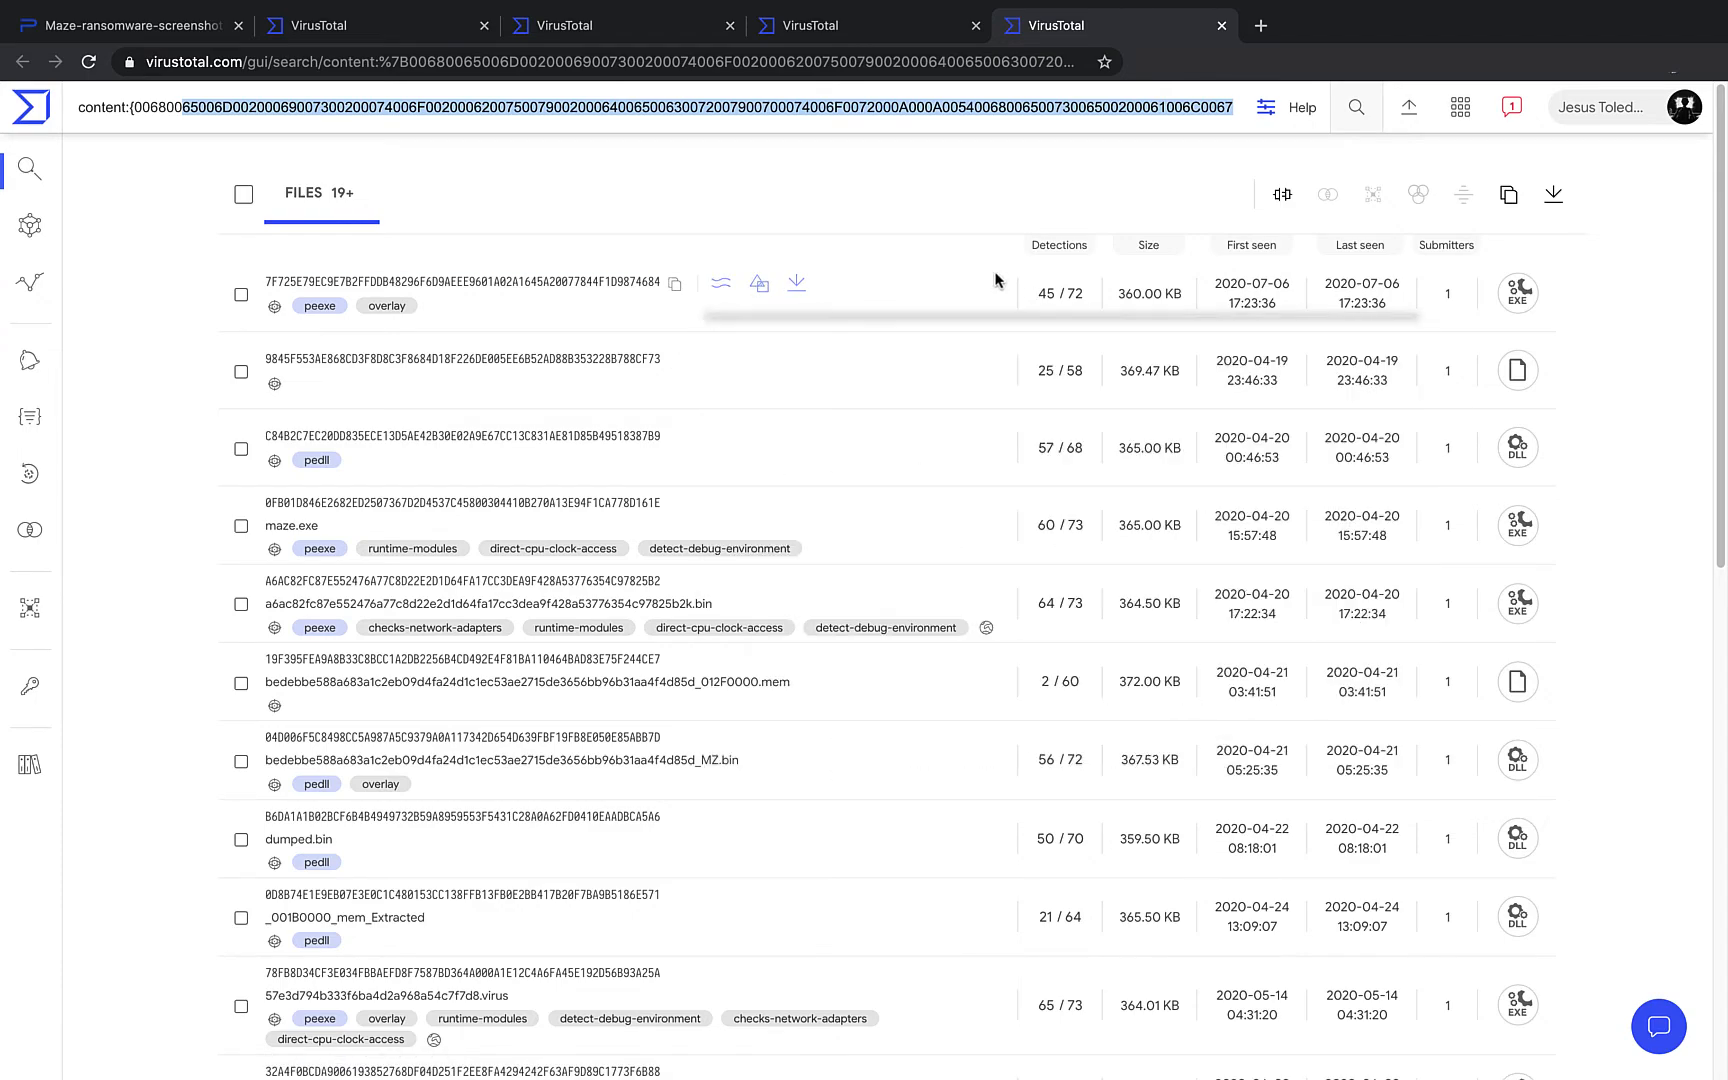
pyautogui.moveTo(1049, 296)
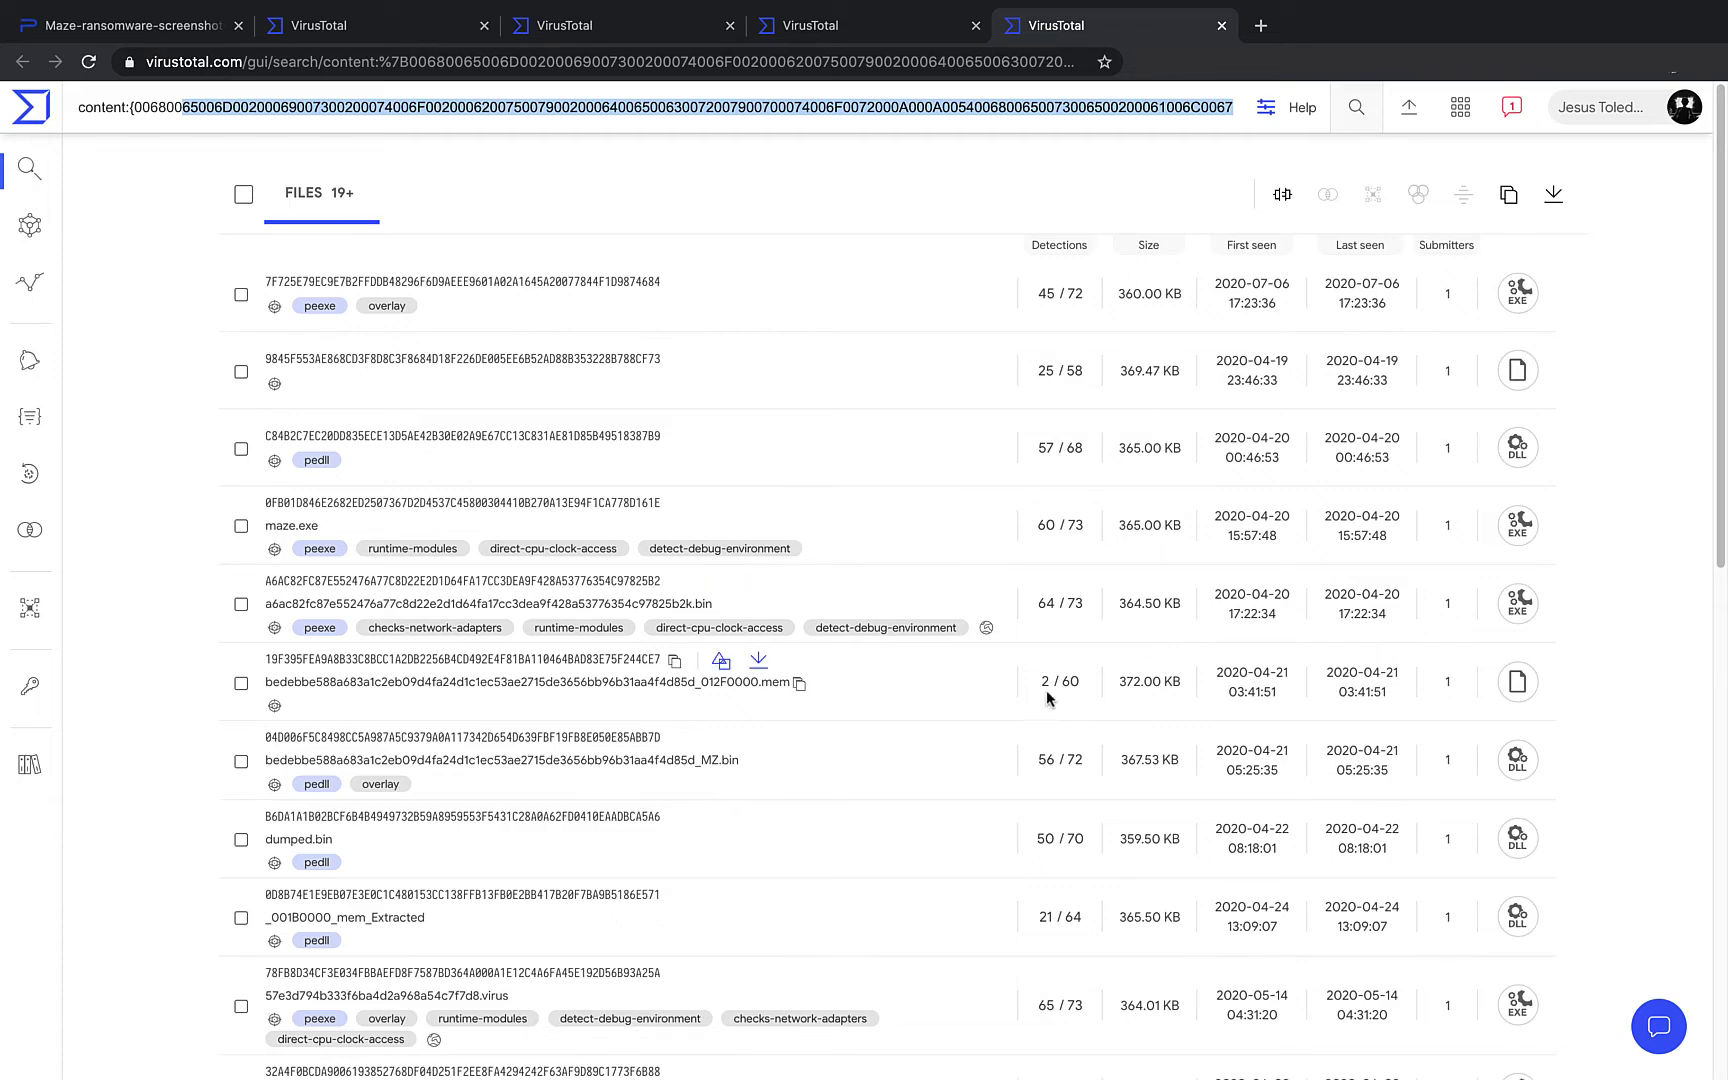
pyautogui.moveTo(1046, 686)
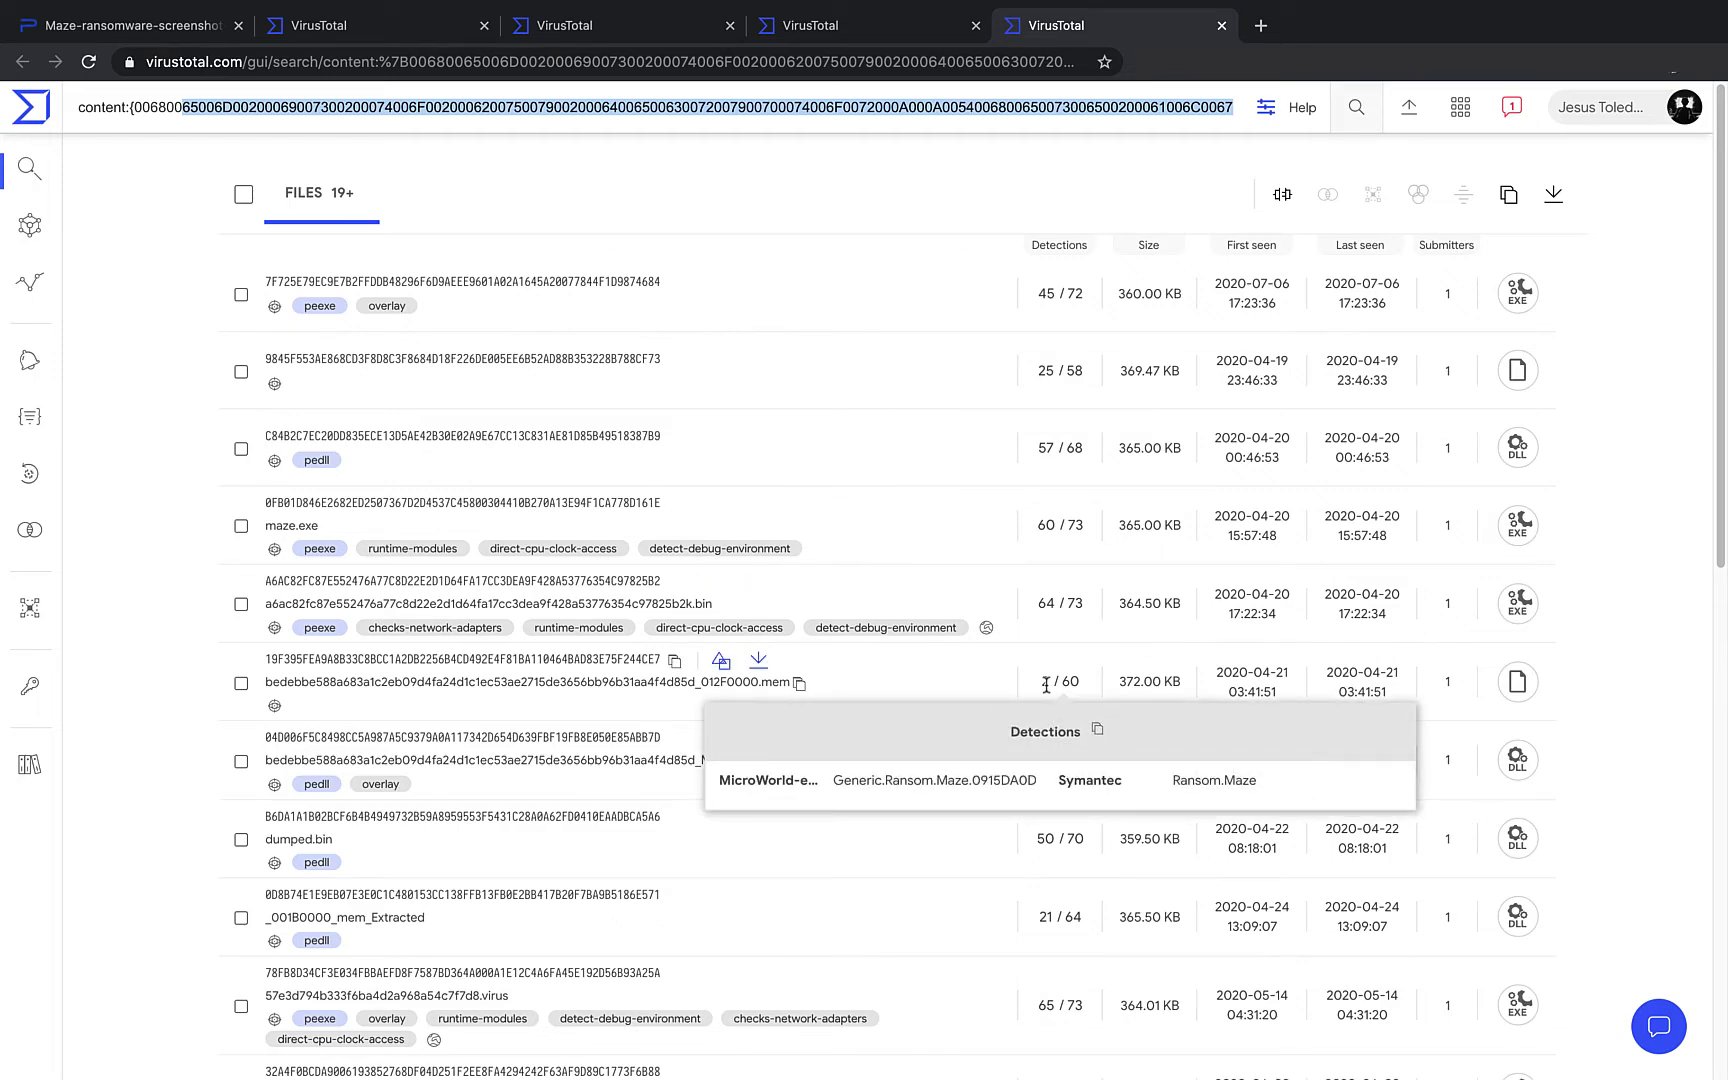
pyautogui.scroll(-2, 1003, 642)
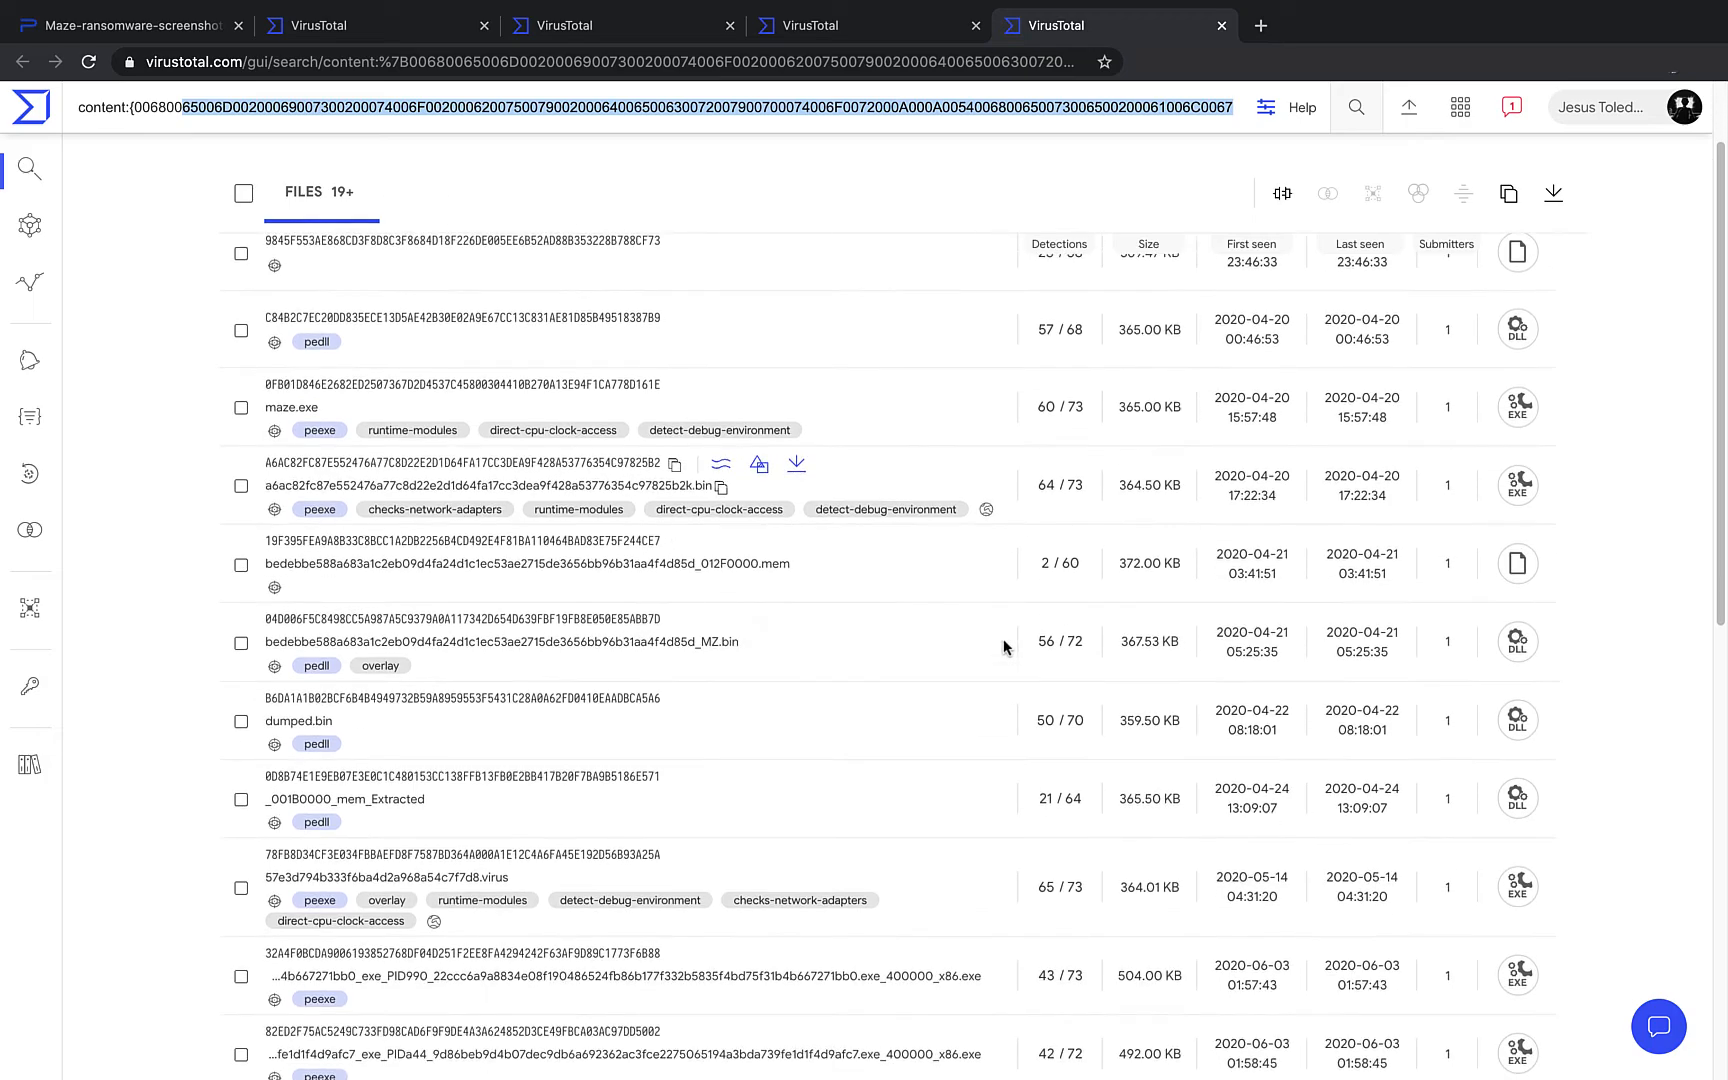
pyautogui.scroll(-4, 1003, 646)
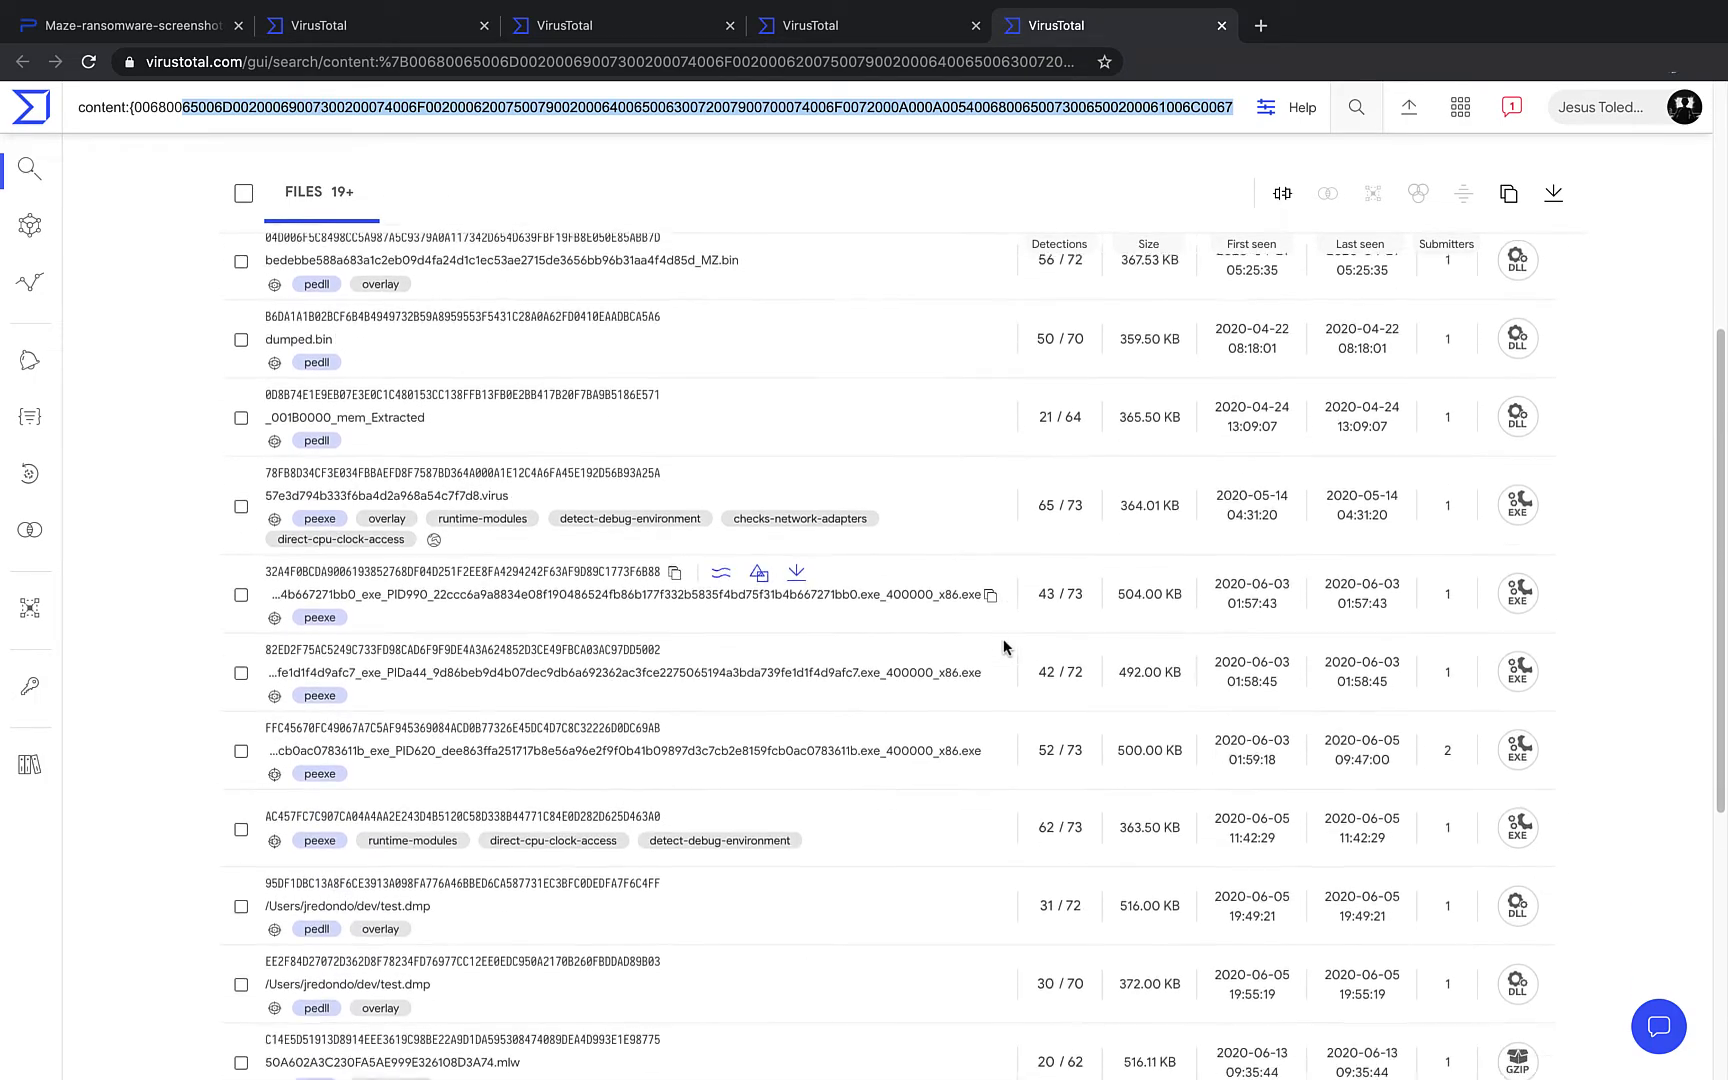
pyautogui.scroll(-3, 1003, 646)
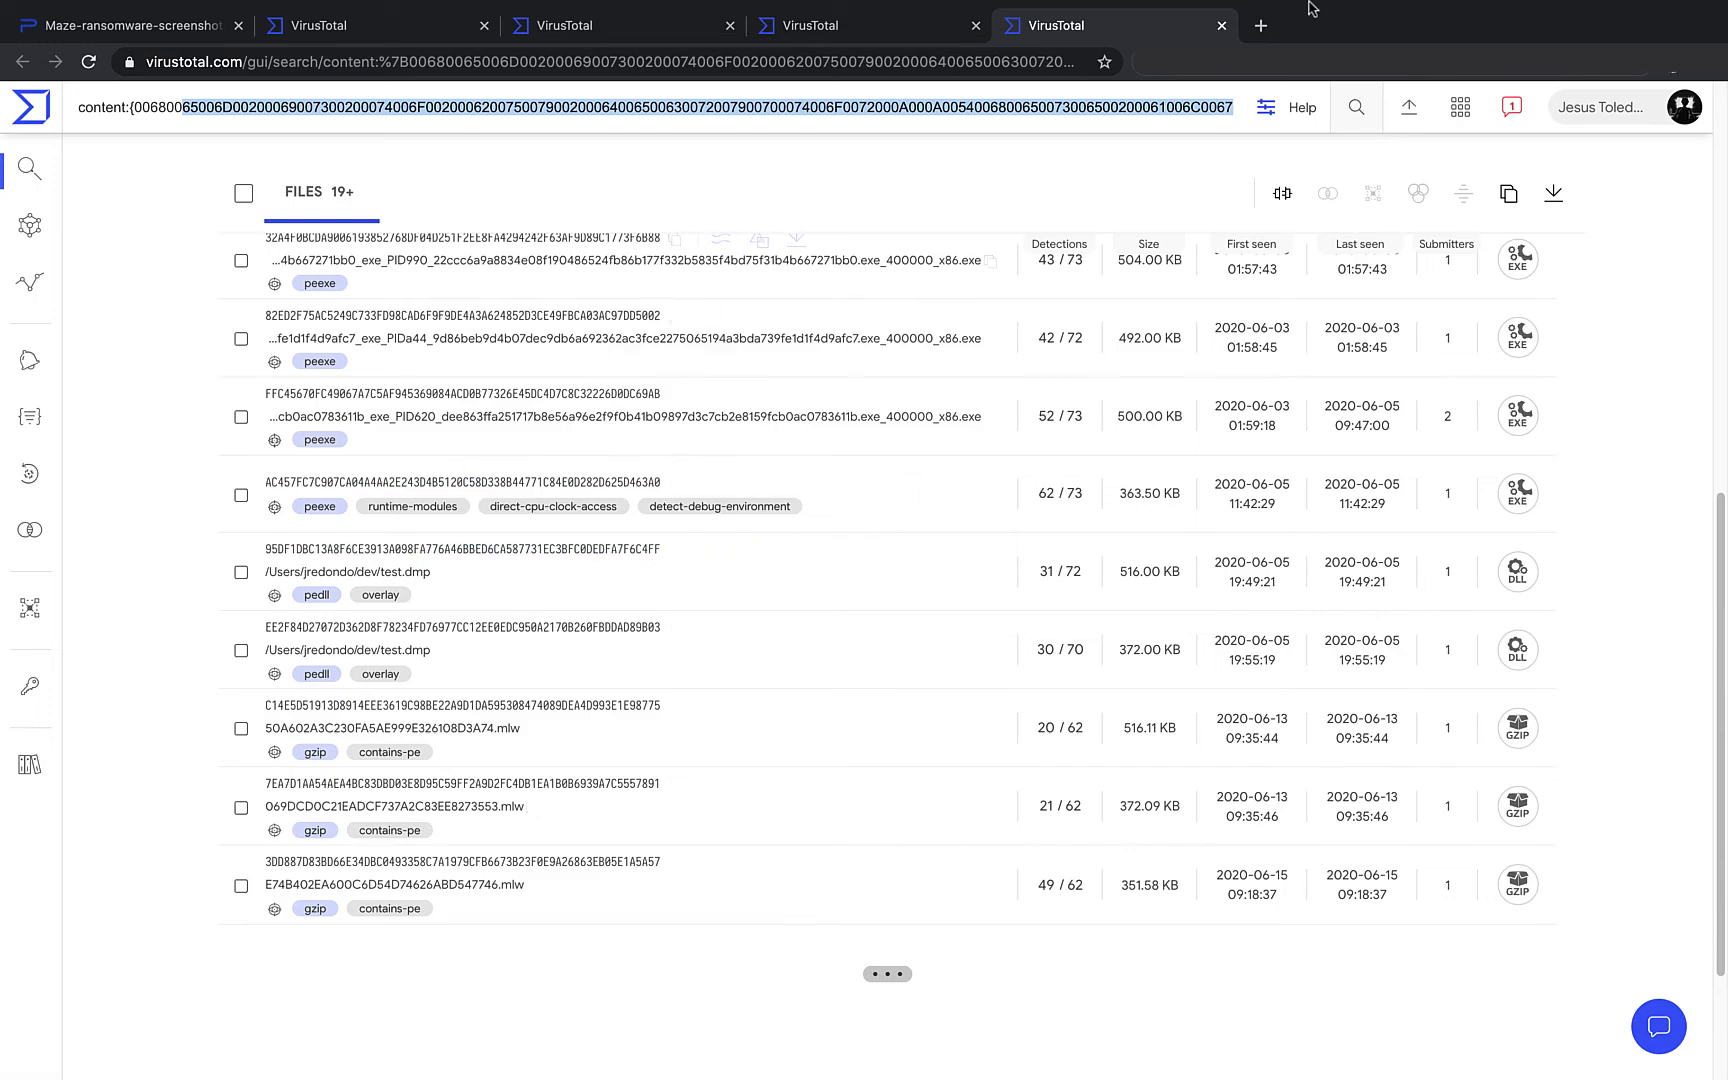
pyautogui.click(1218, 26)
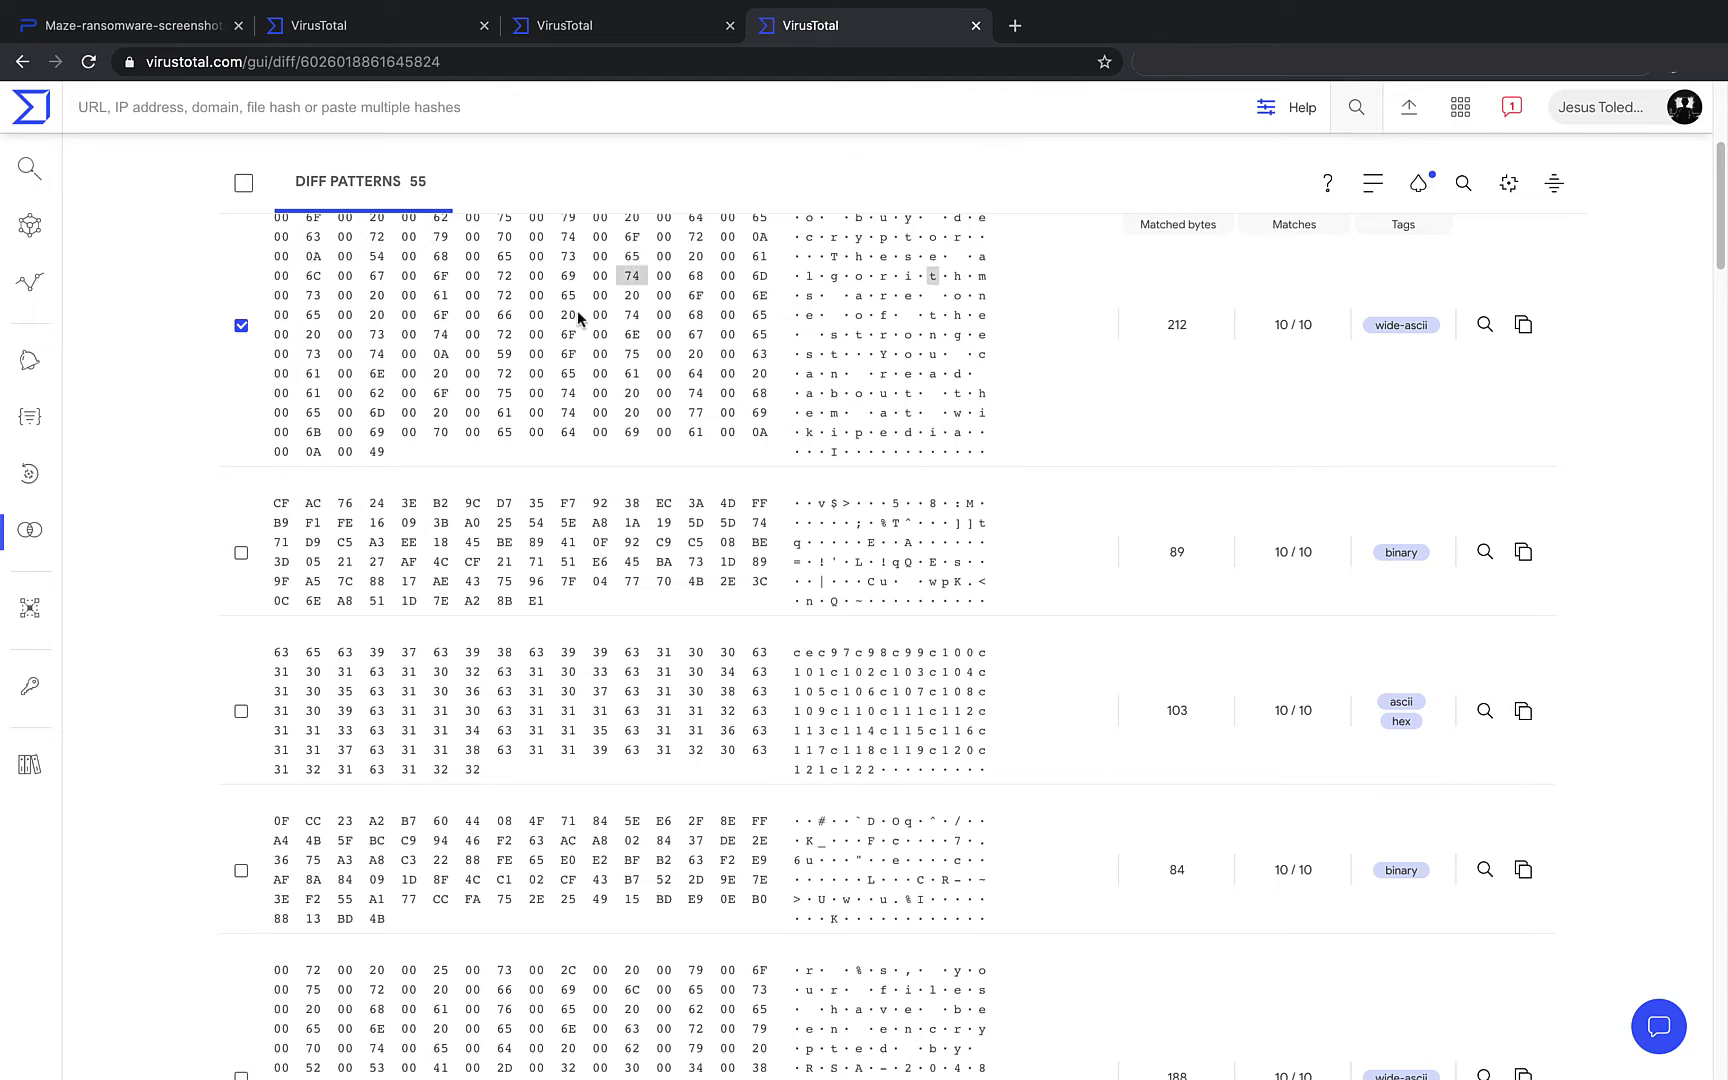
# - Also tick the 188-byte wide-ascii pattern and content-search files containing the ticked patterns
pyautogui.scroll(1, 247, 855)
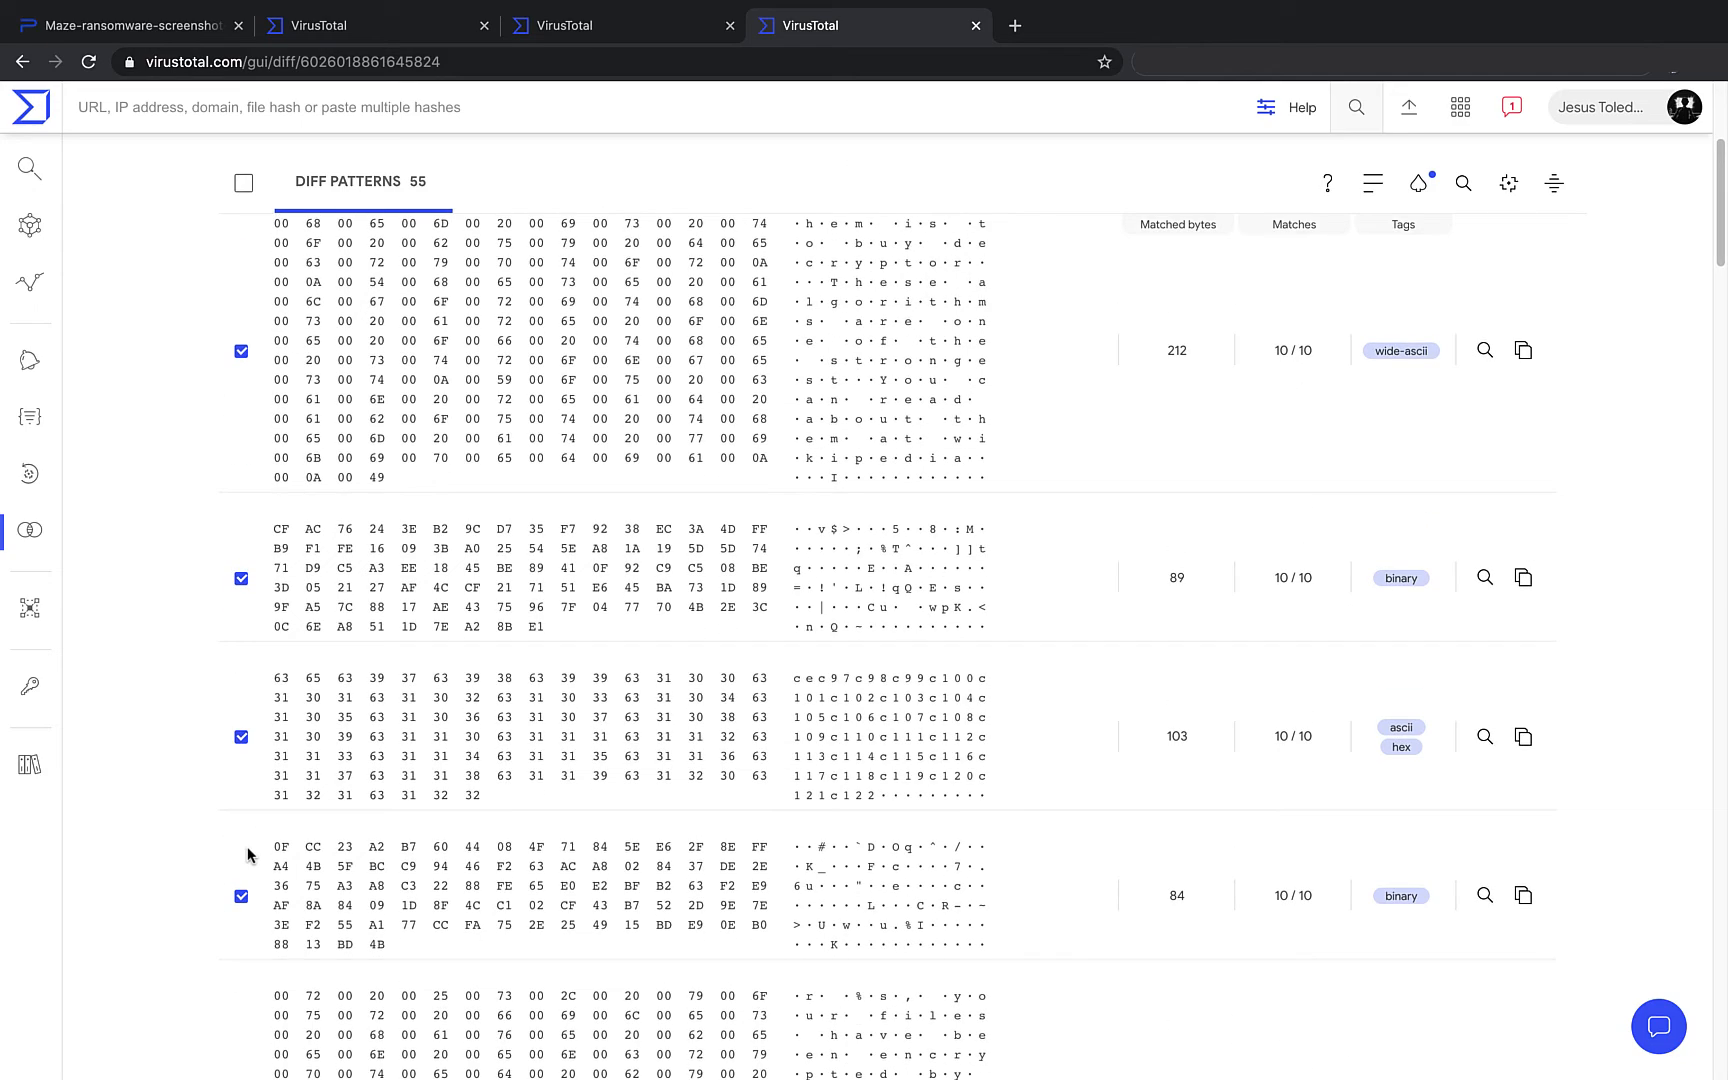
pyautogui.scroll(-3, 249, 855)
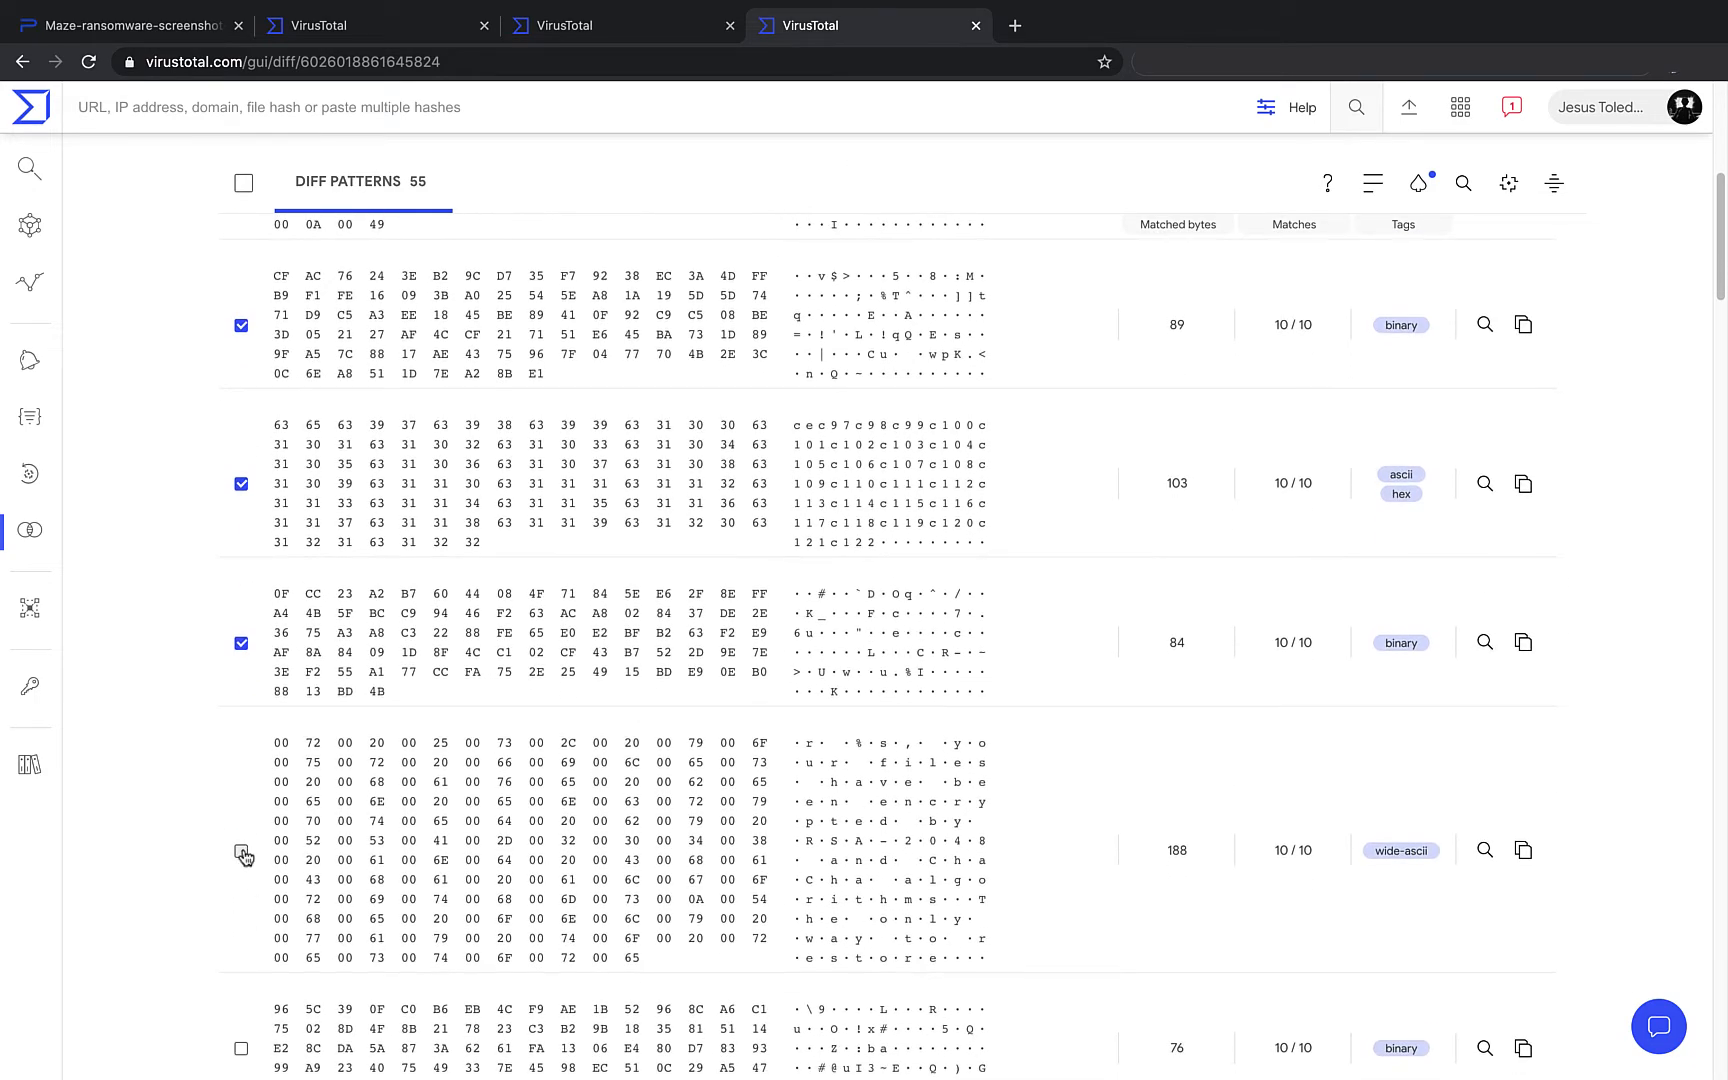
pyautogui.click(243, 856)
pyautogui.scroll(2, 640, 650)
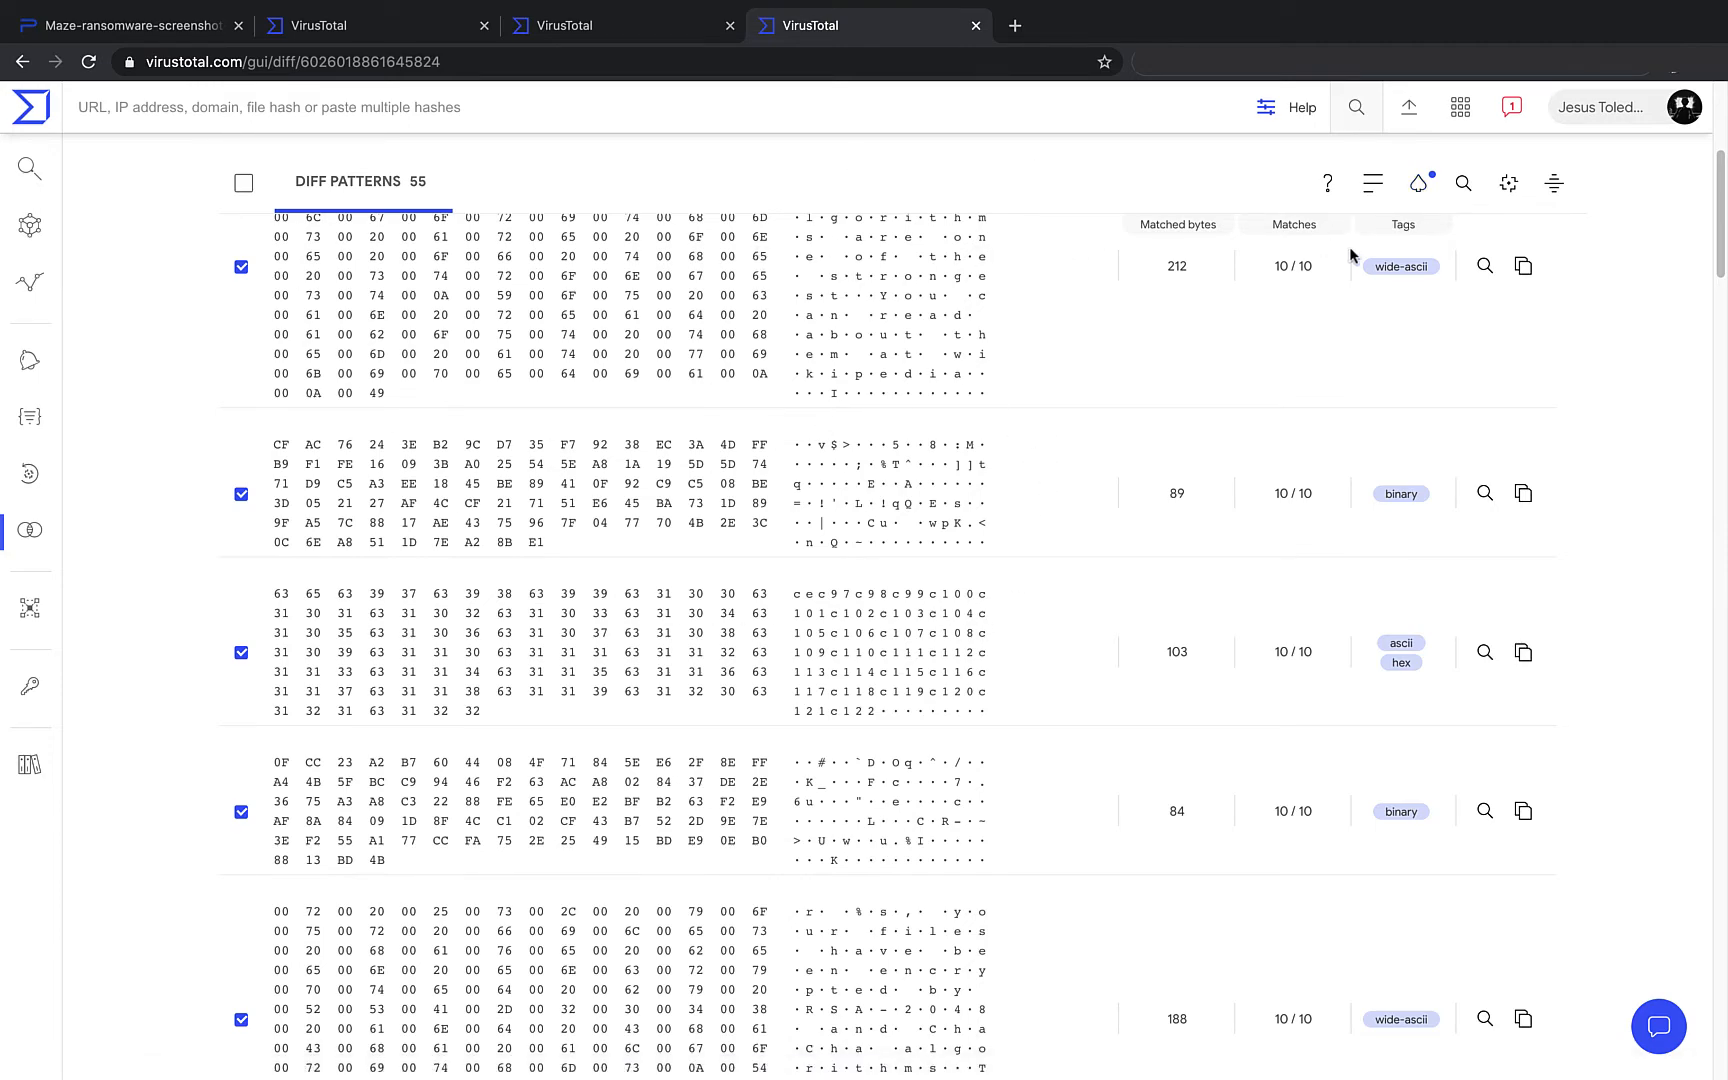
pyautogui.click(1420, 185)
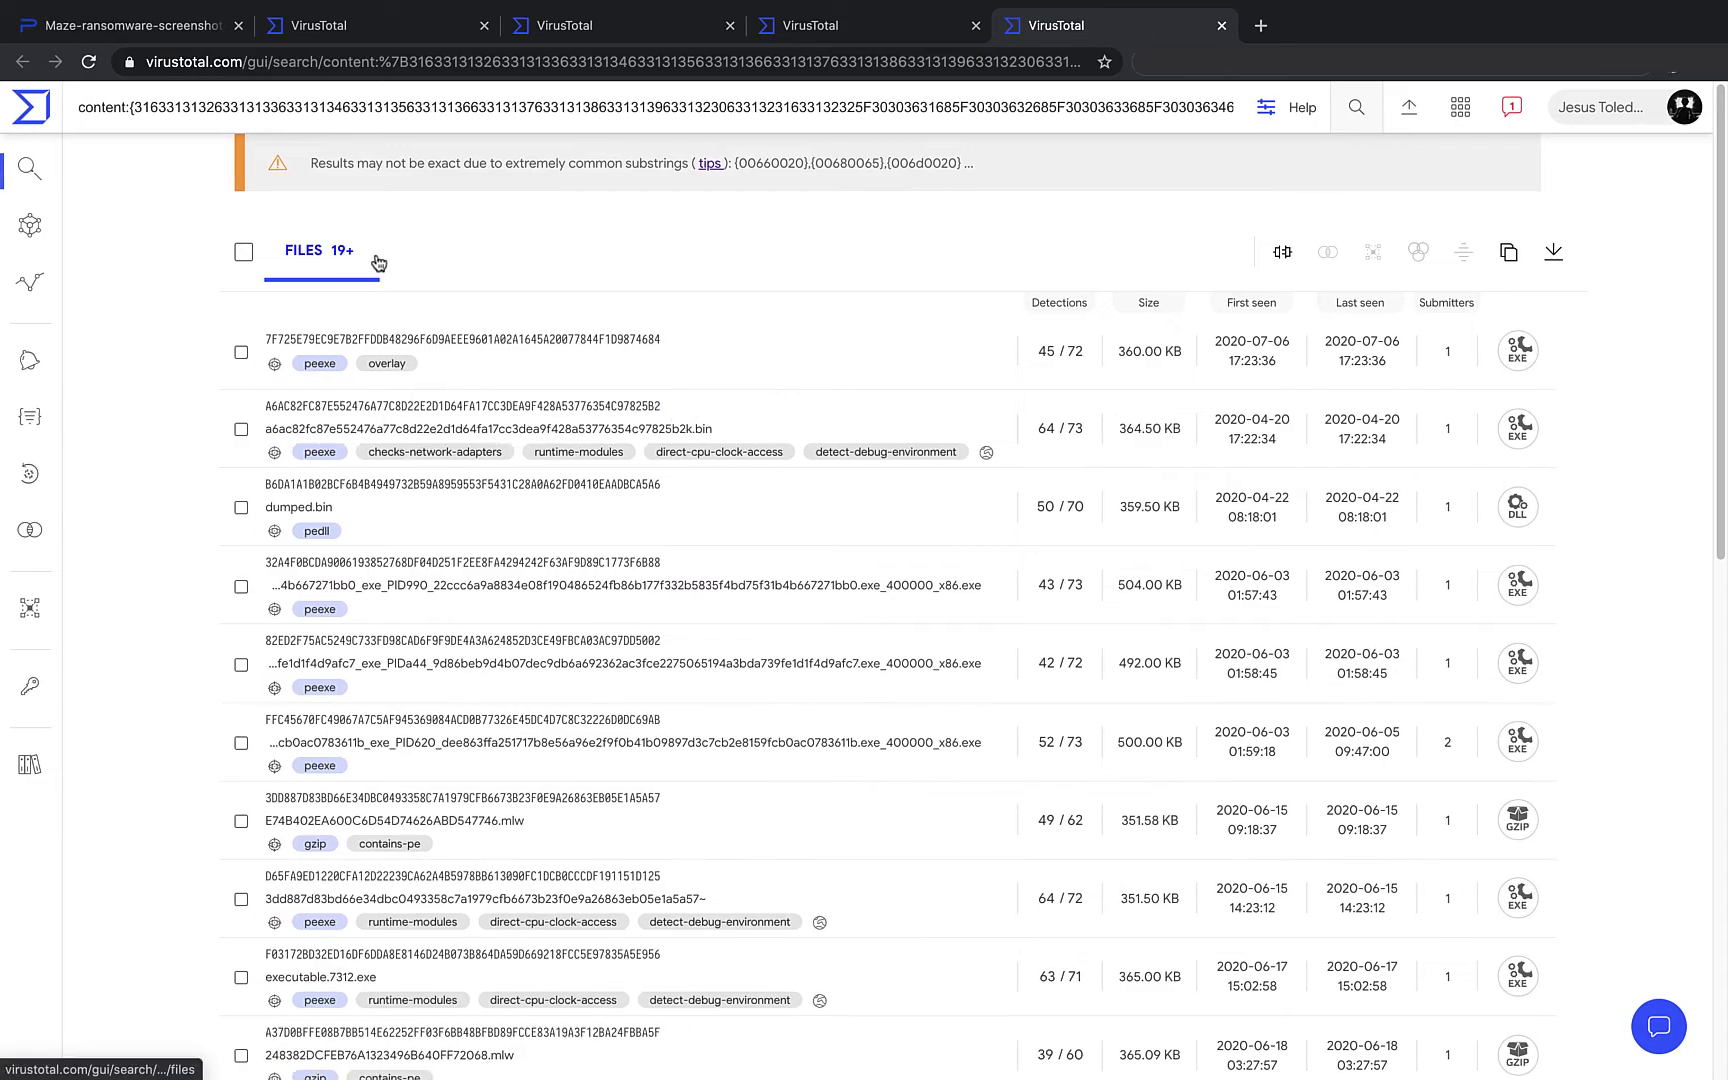
pyautogui.scroll(-6, 500, 405)
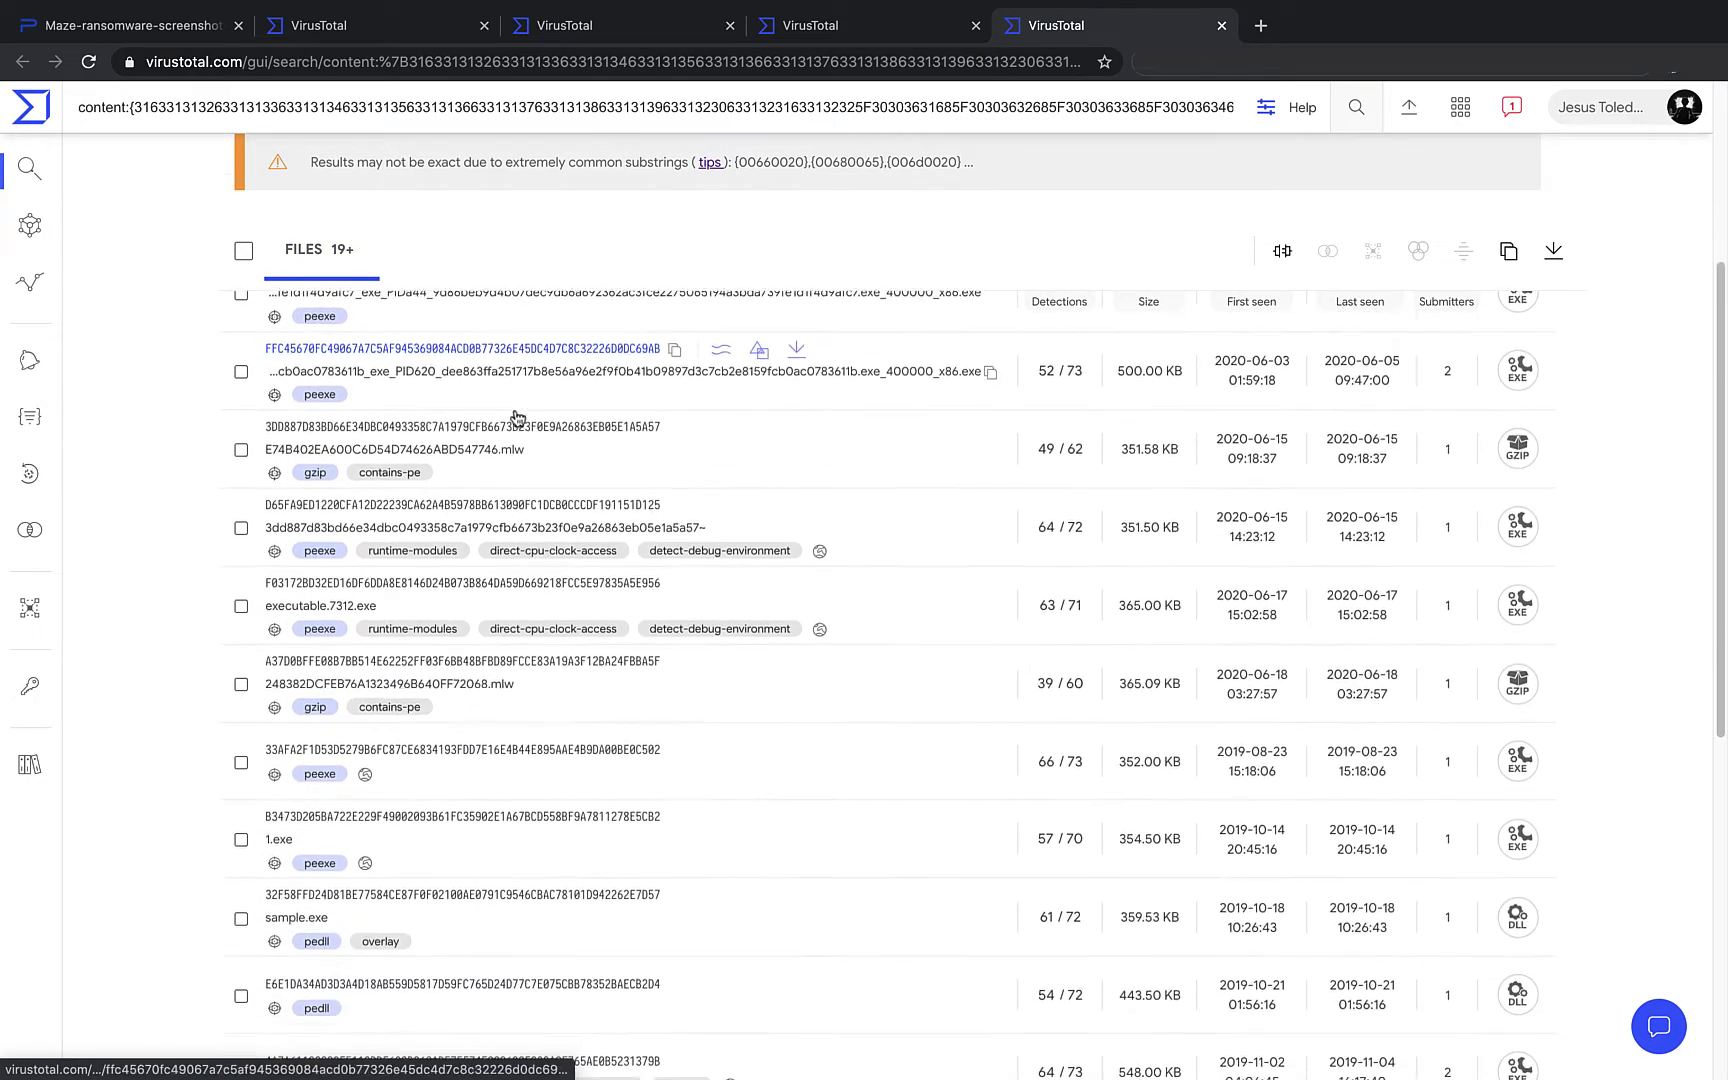
pyautogui.scroll(-4, 514, 408)
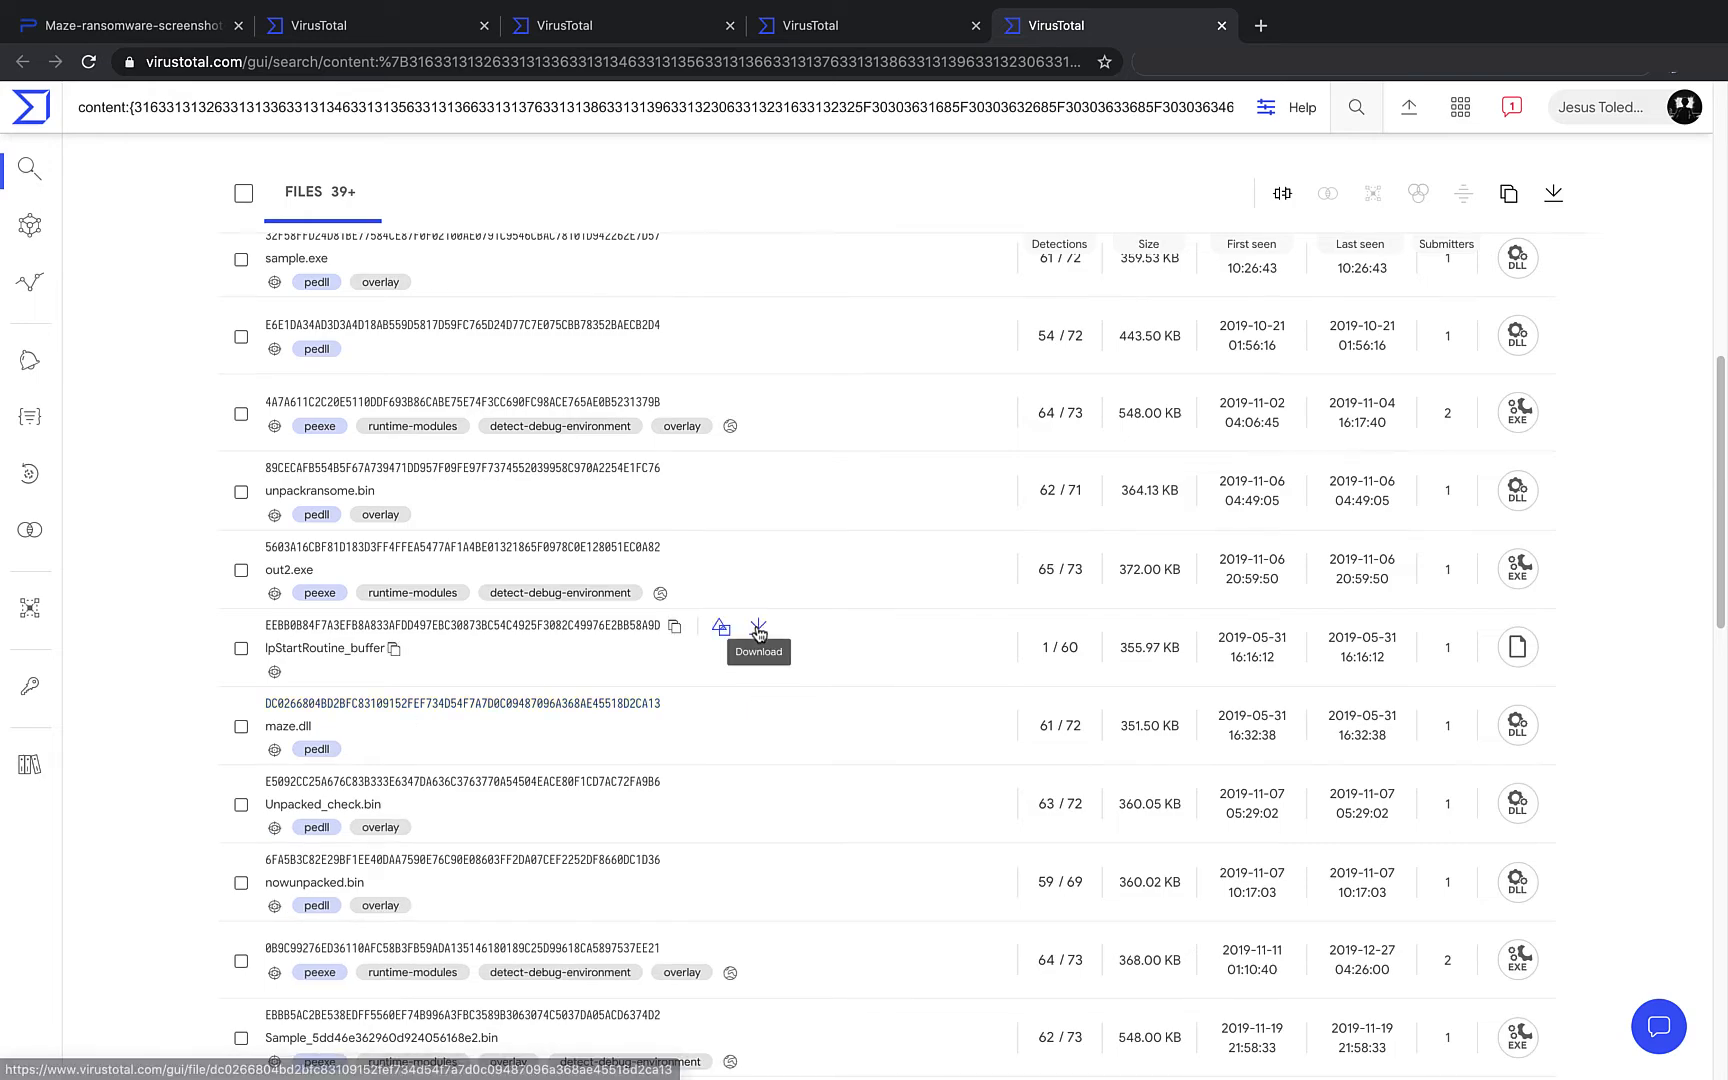
pyautogui.scroll(-3, 756, 628)
pyautogui.scroll(-4, 759, 634)
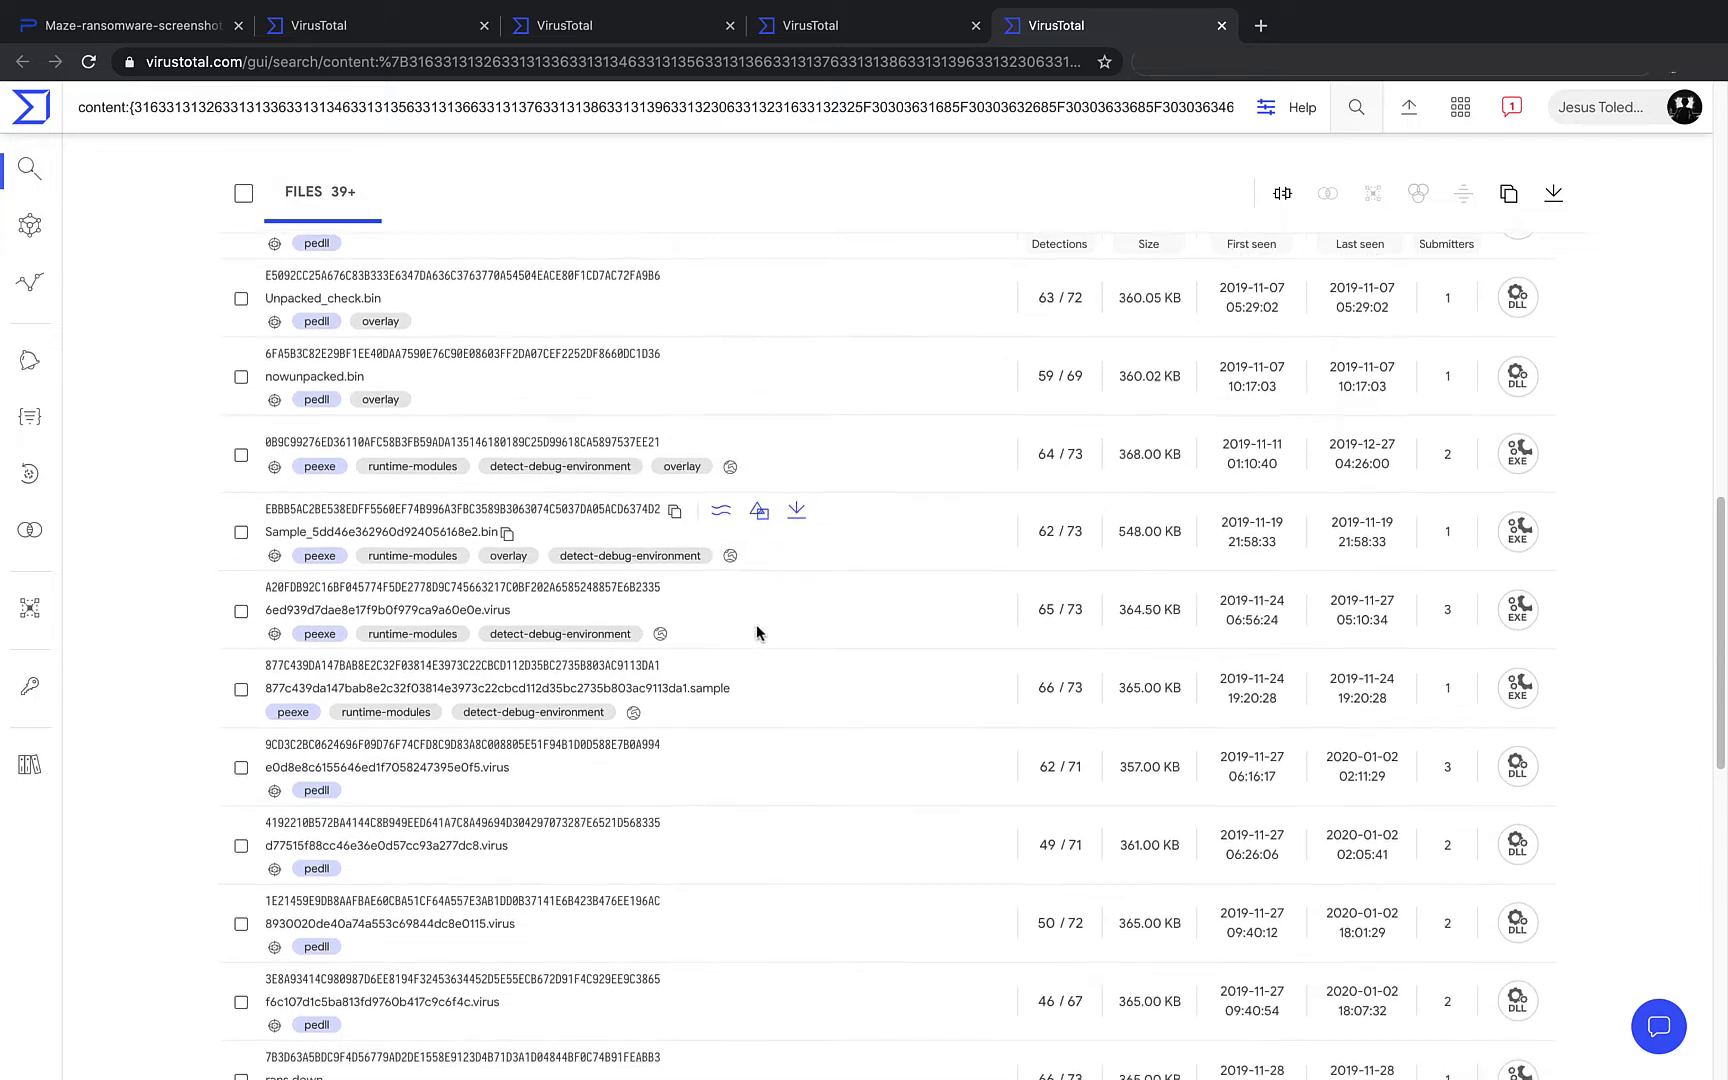
pyautogui.scroll(-2, 756, 624)
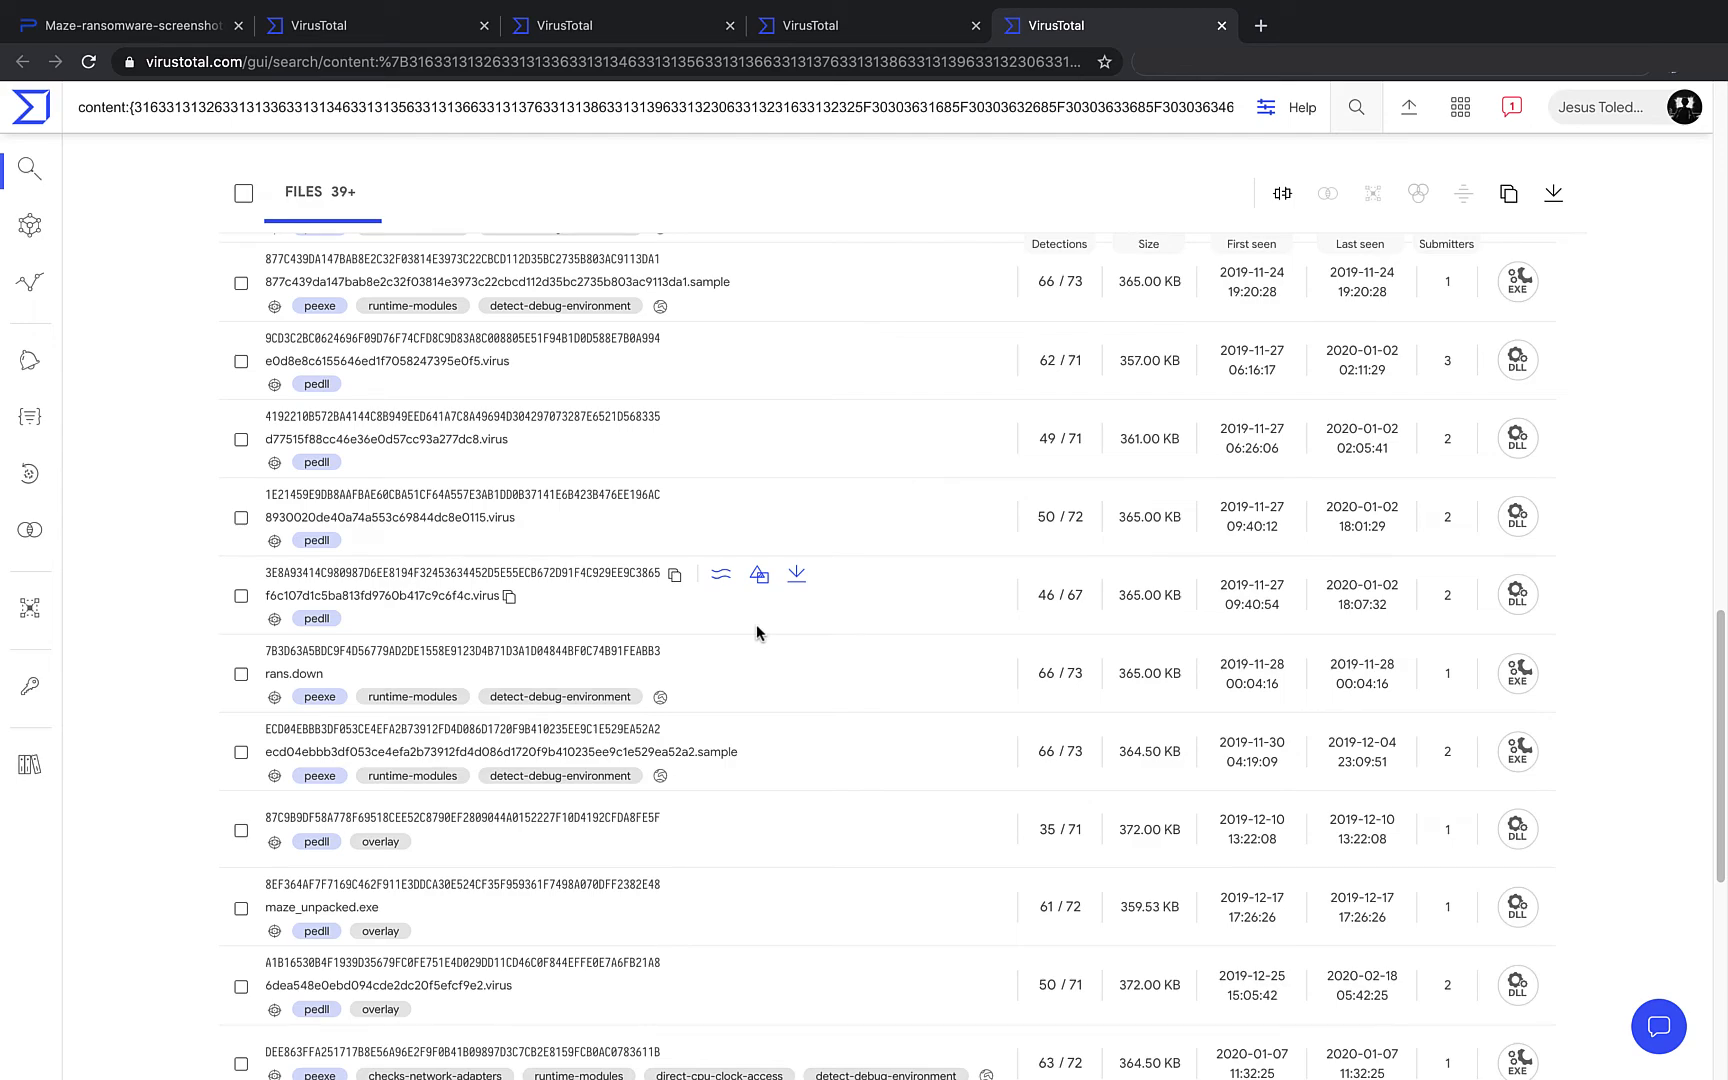
pyautogui.scroll(-3, 756, 624)
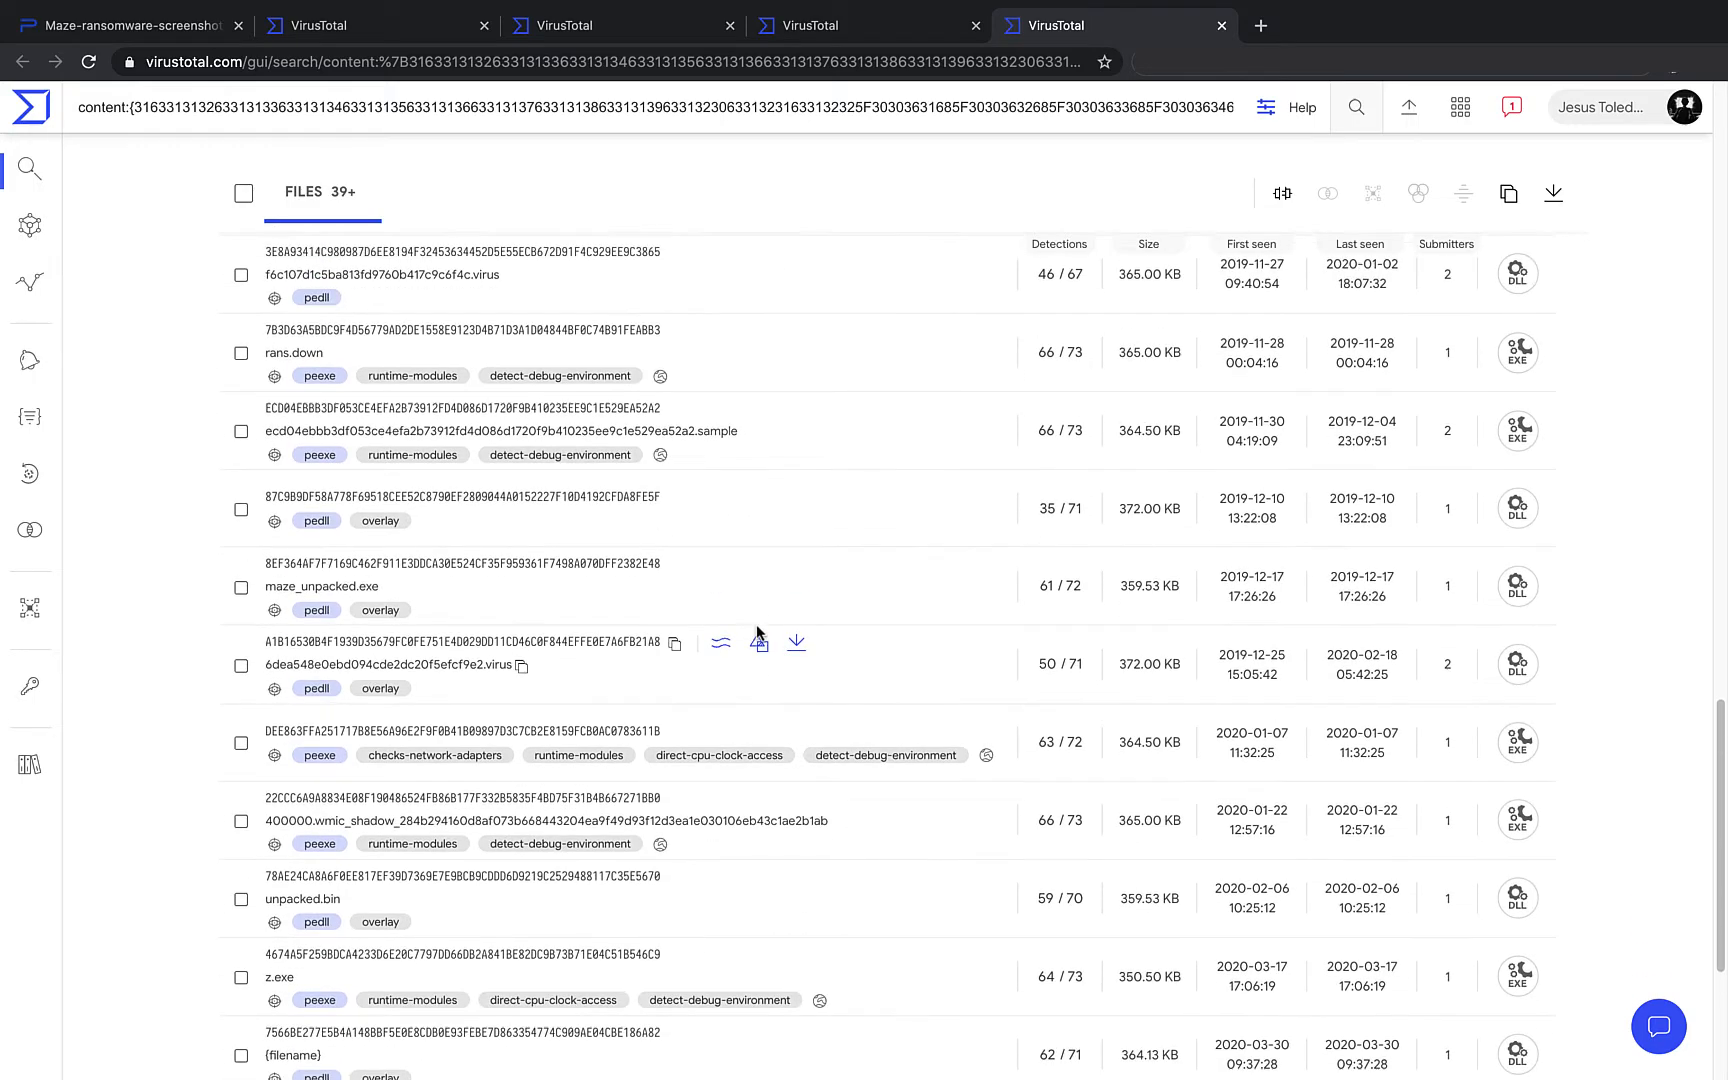
pyautogui.scroll(2, 756, 631)
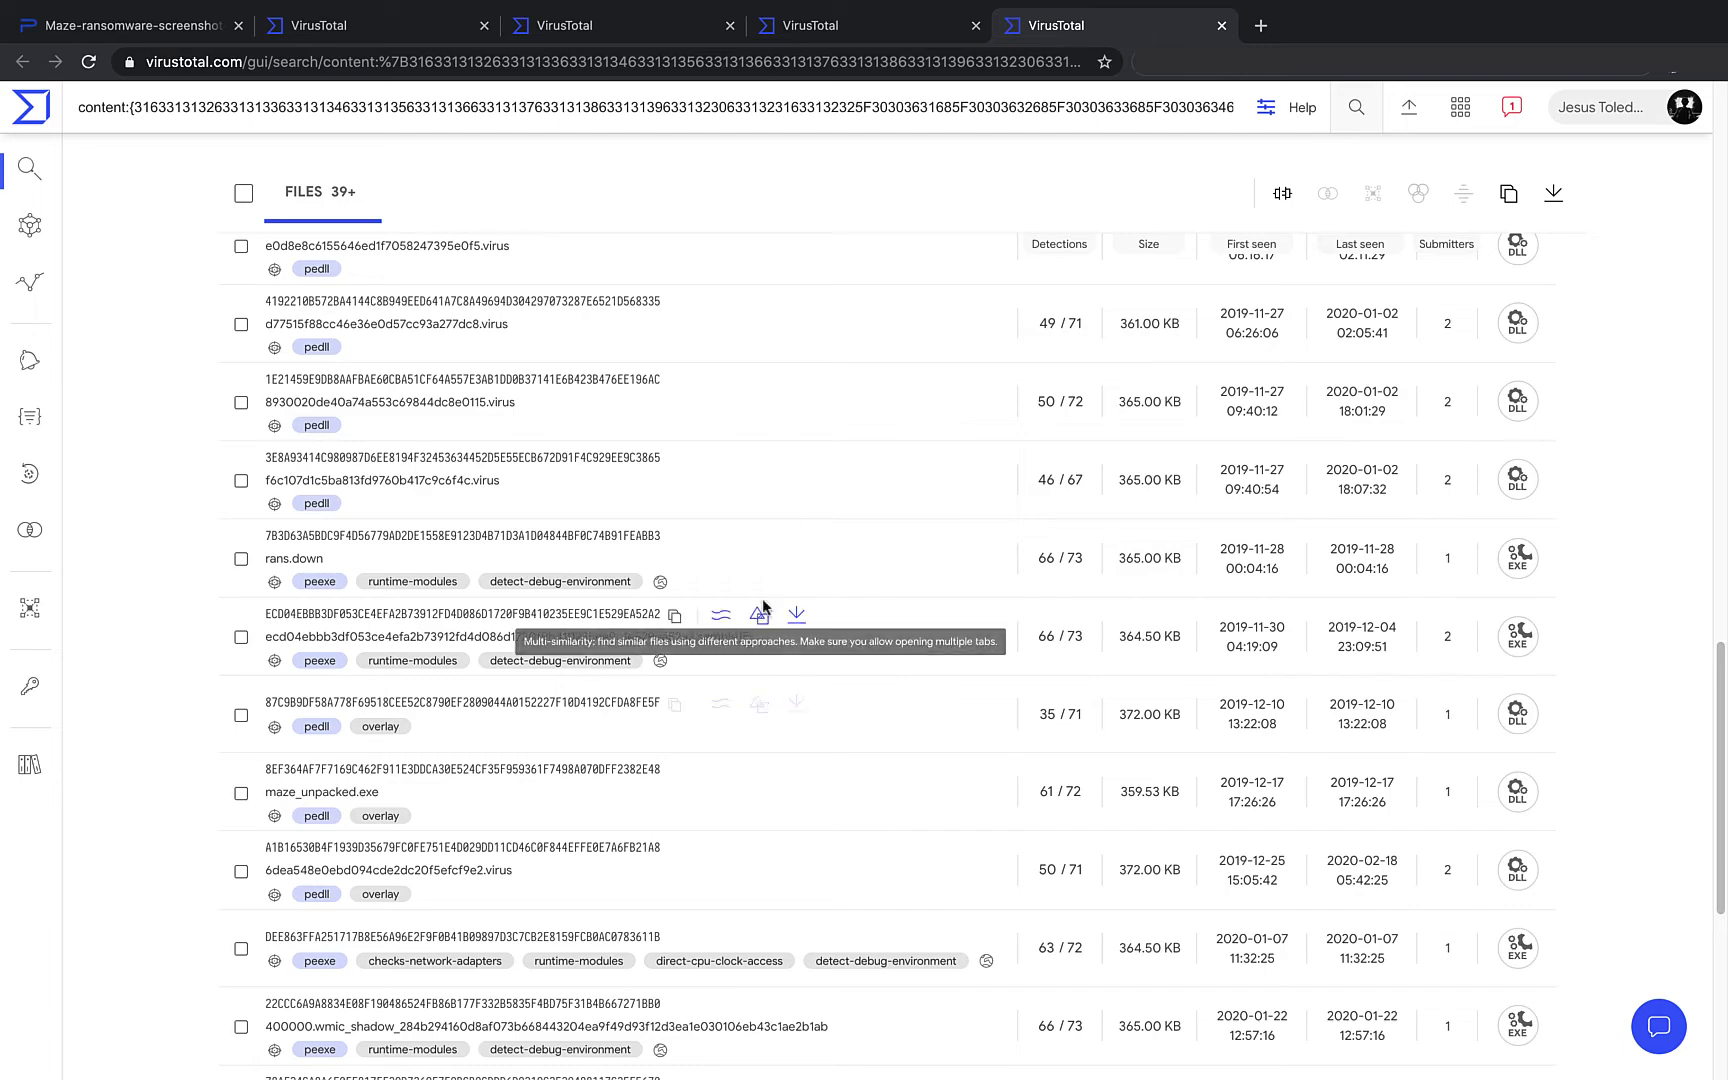
# - Return to the diff-patterns results and bring up hunting options for the ticked patterns
pyautogui.click(813, 40)
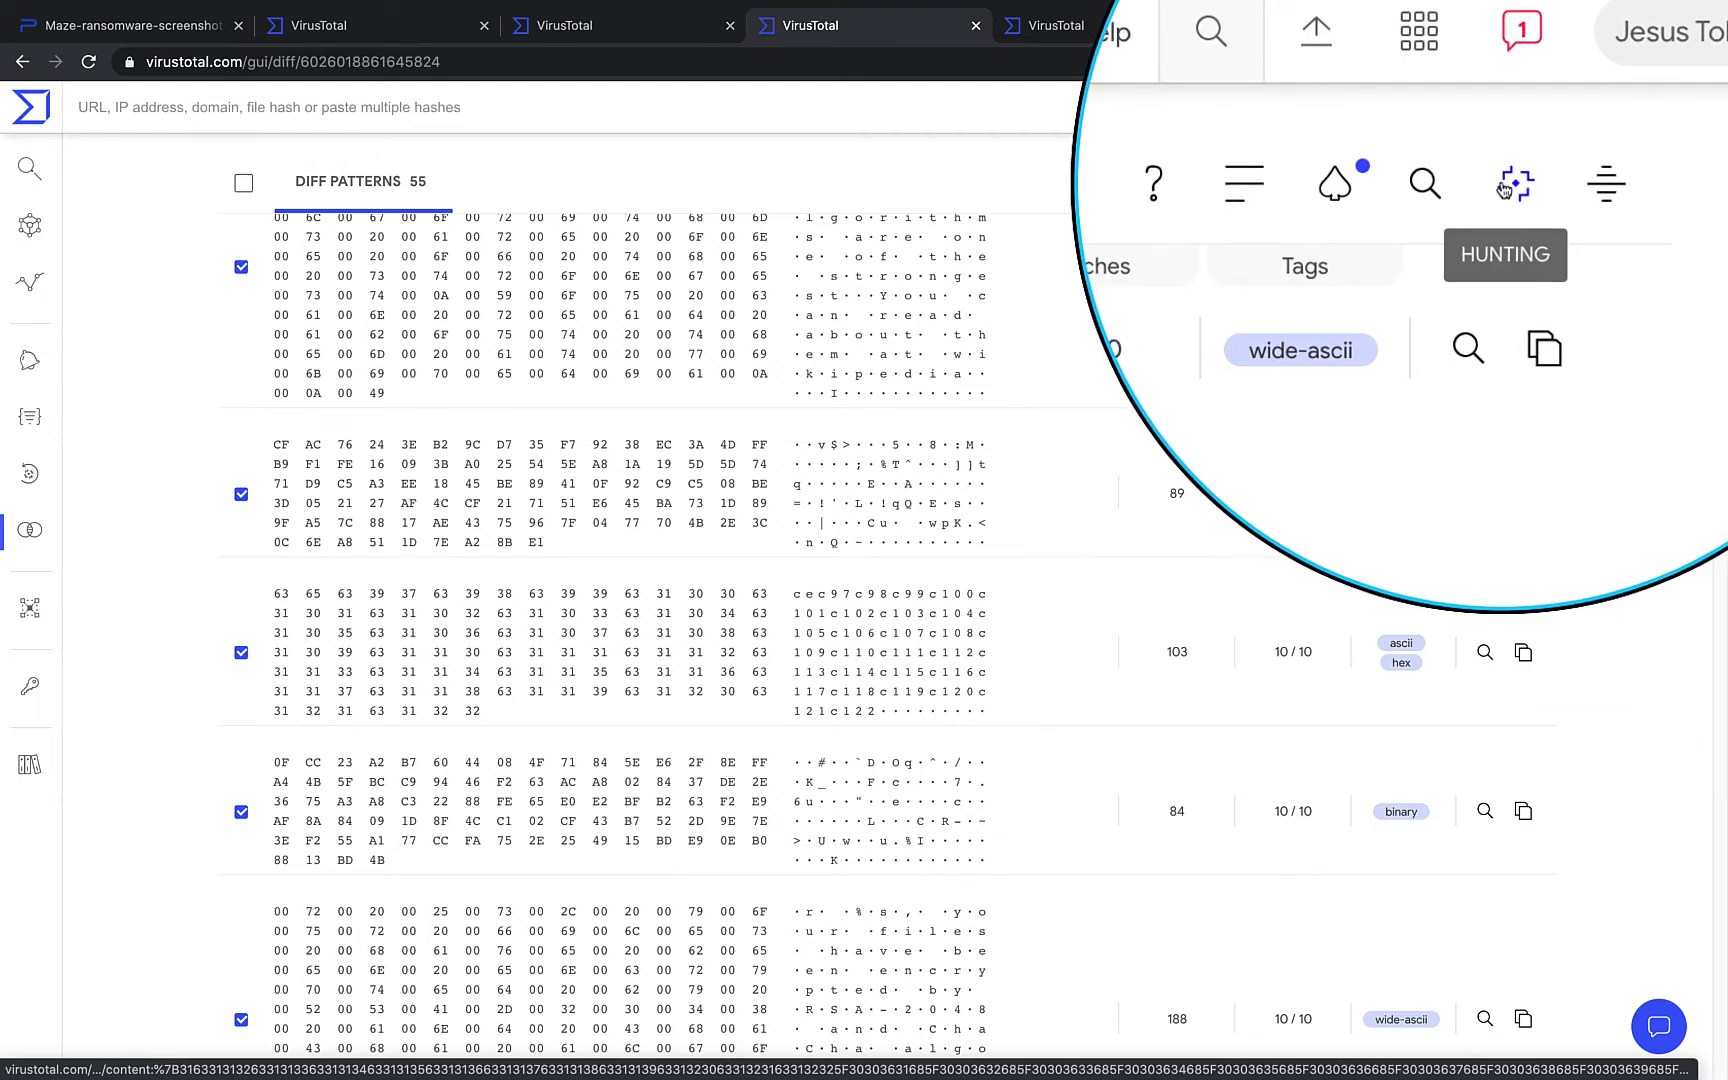
pyautogui.click(1508, 183)
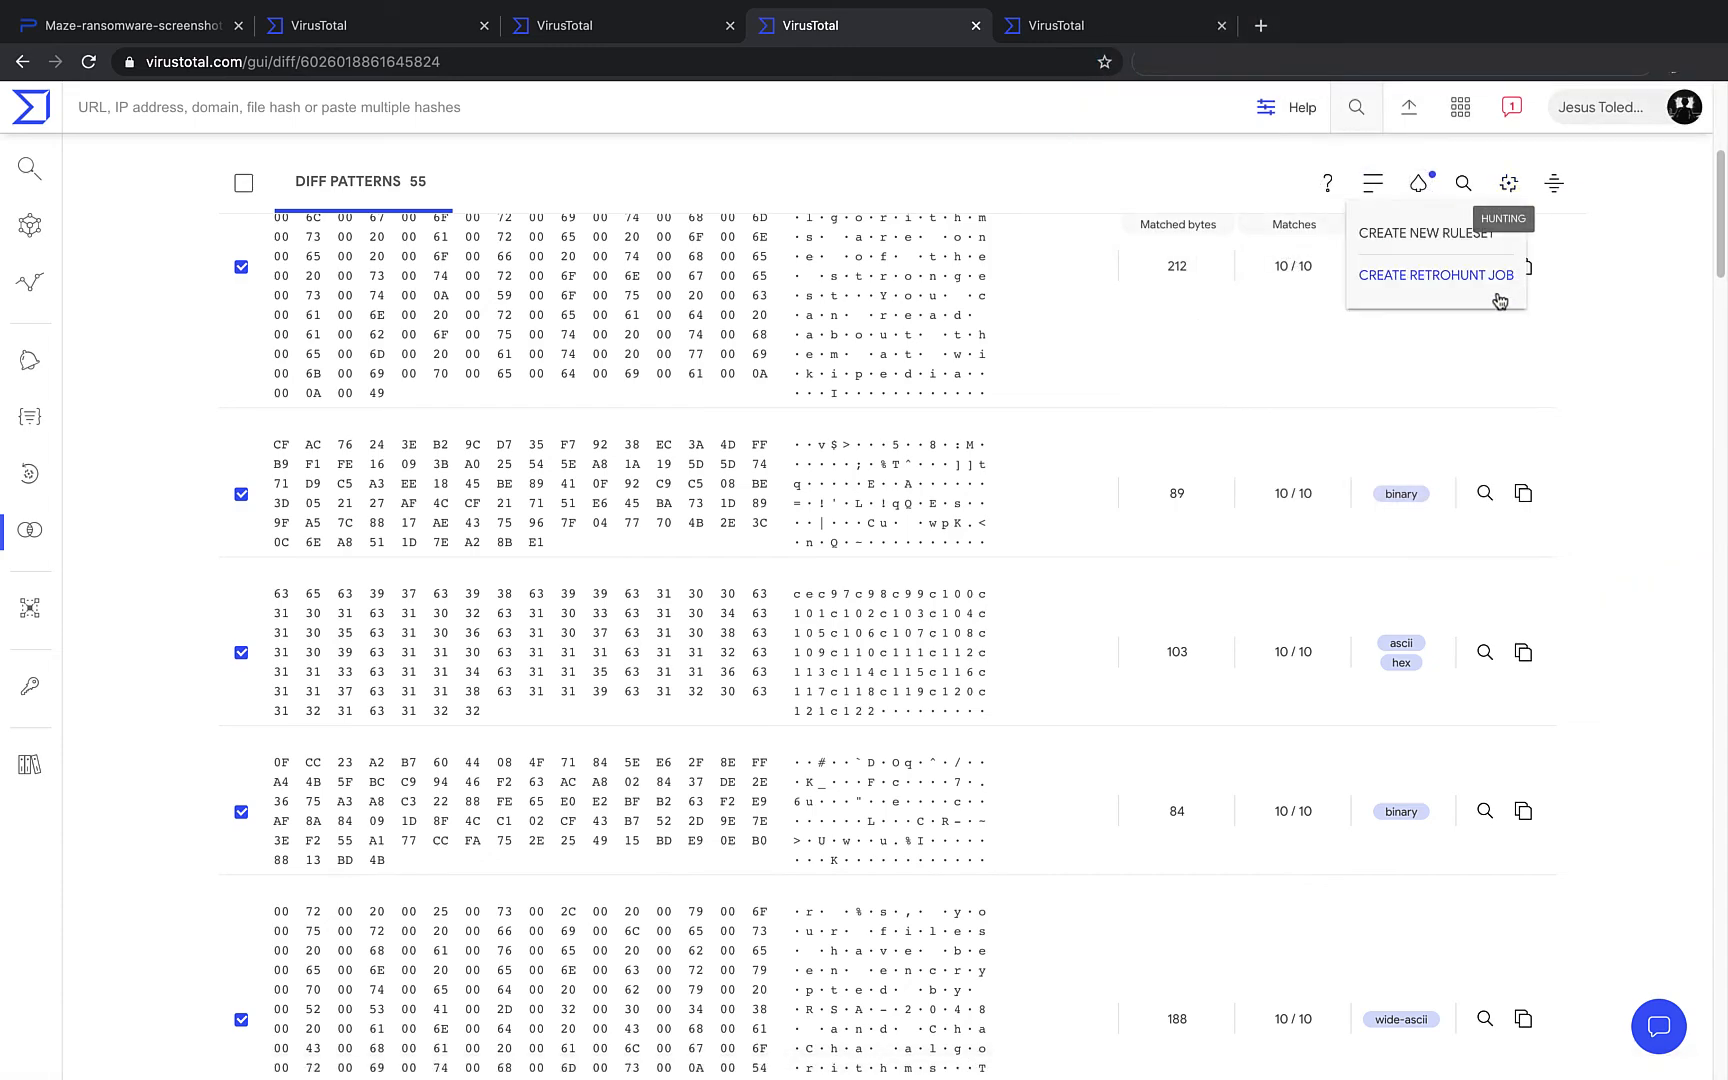
# - Launch a retrohunt job with the yara_from_diff rule against the Goodware corpus
pyautogui.click(1449, 283)
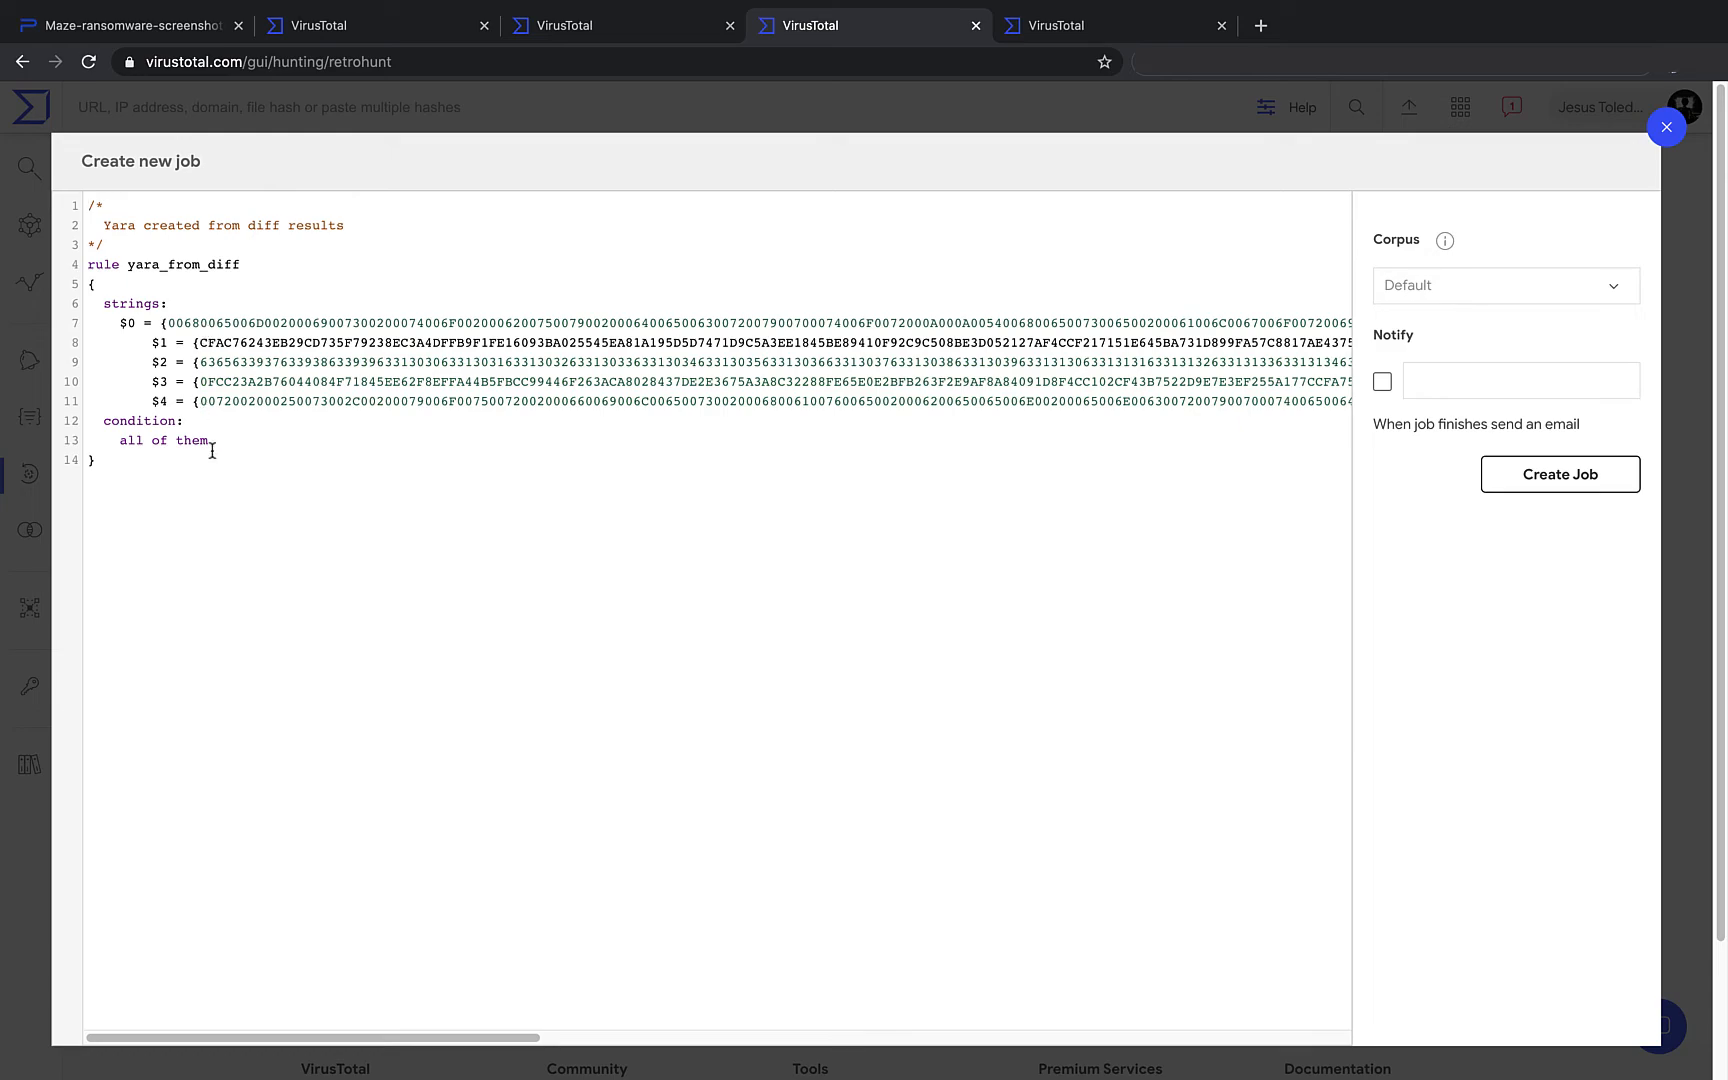
pyautogui.moveTo(208, 441); pyautogui.dragTo(116, 444)
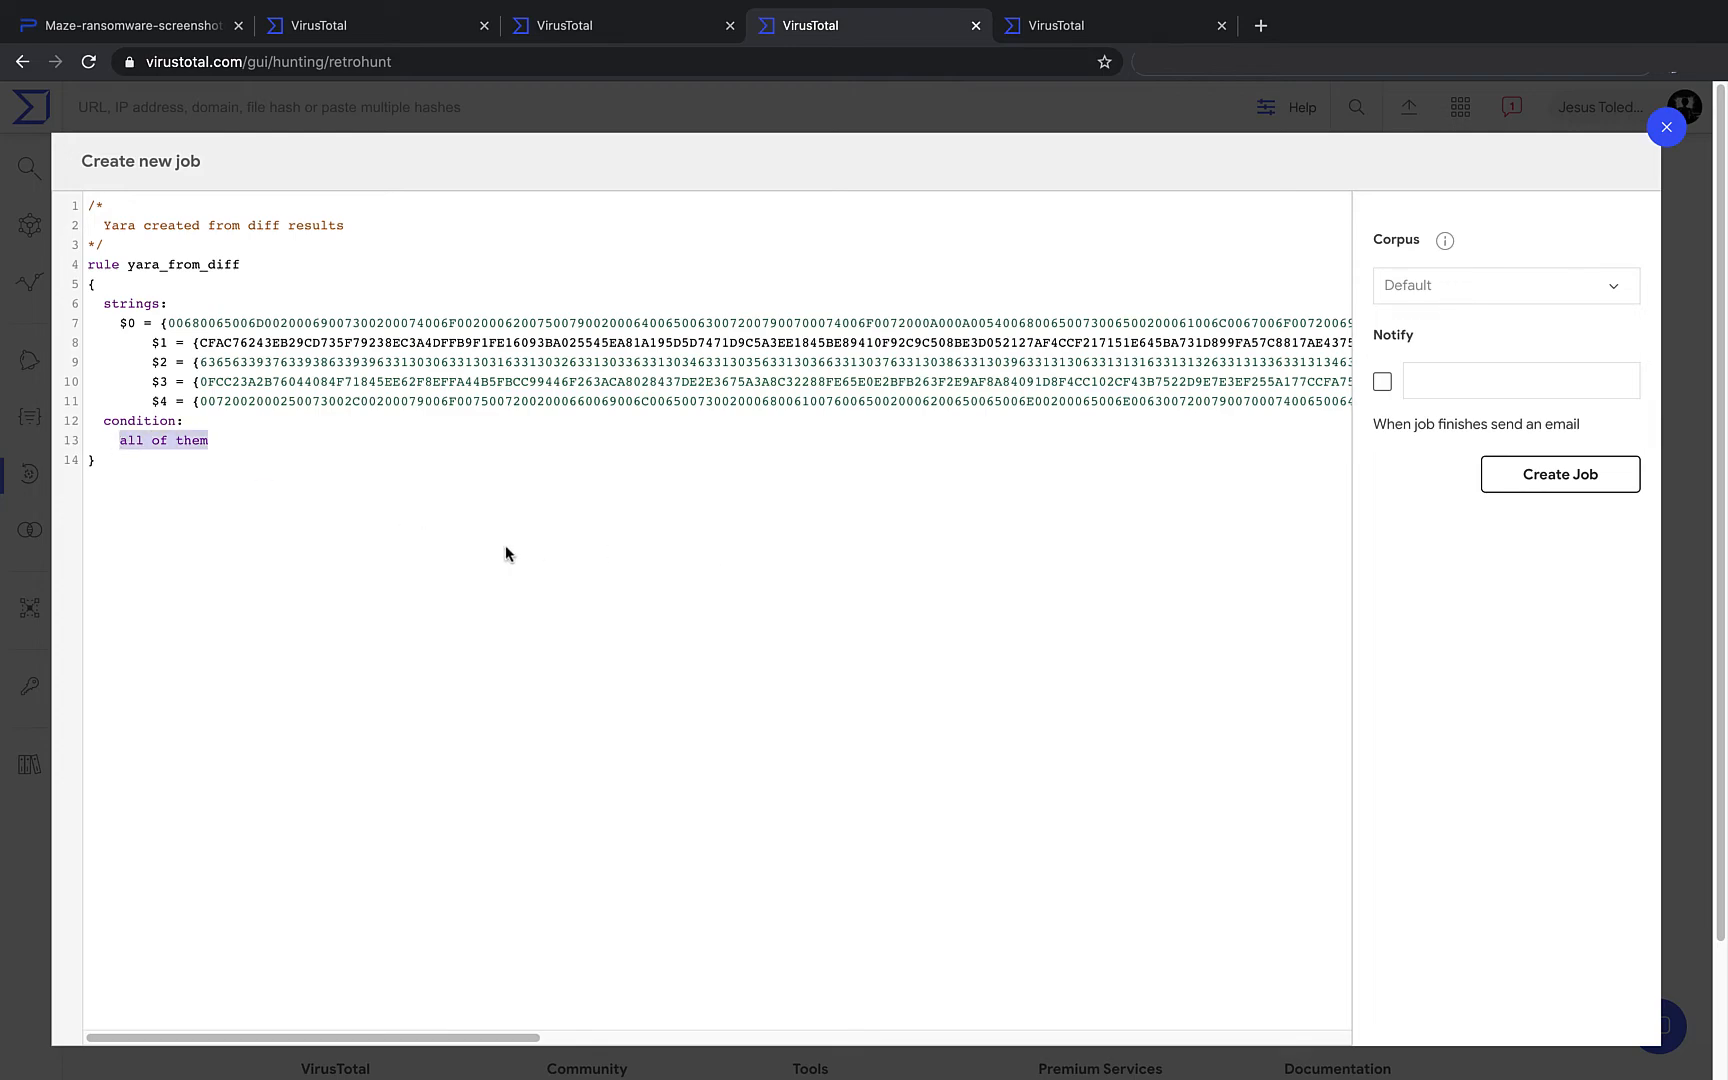
pyautogui.click(425, 509)
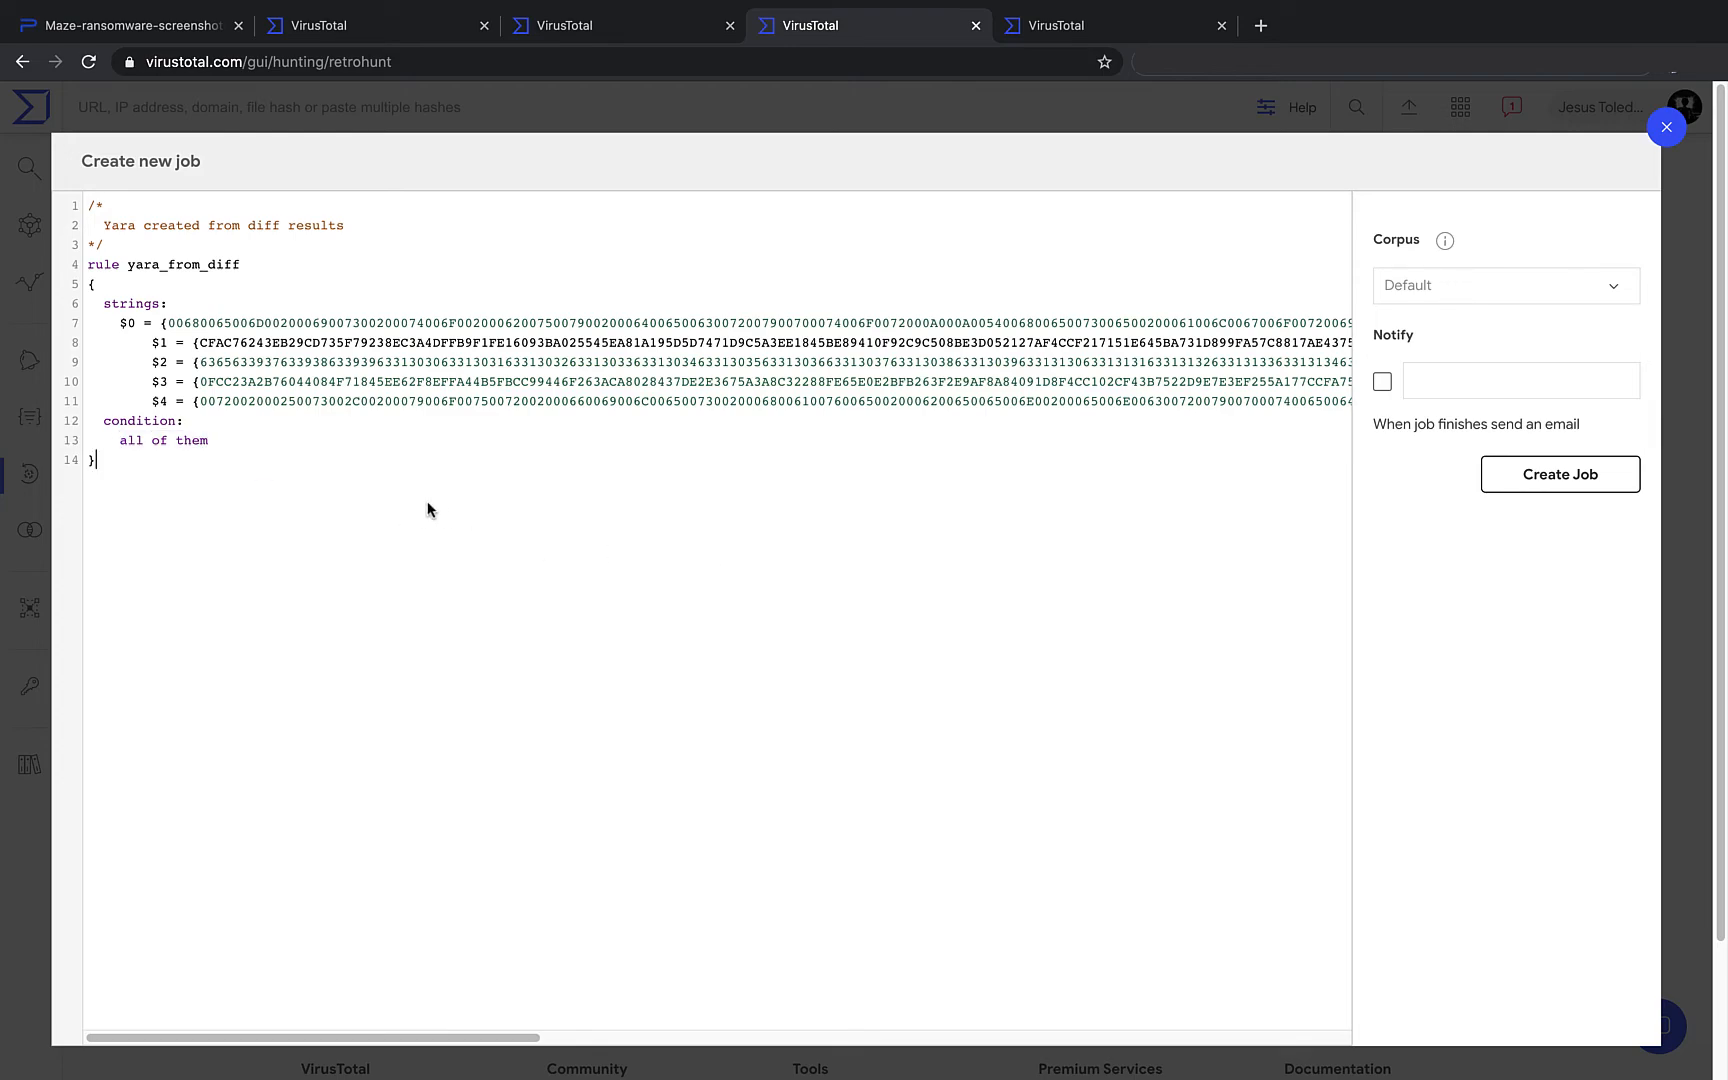
pyautogui.click(1407, 295)
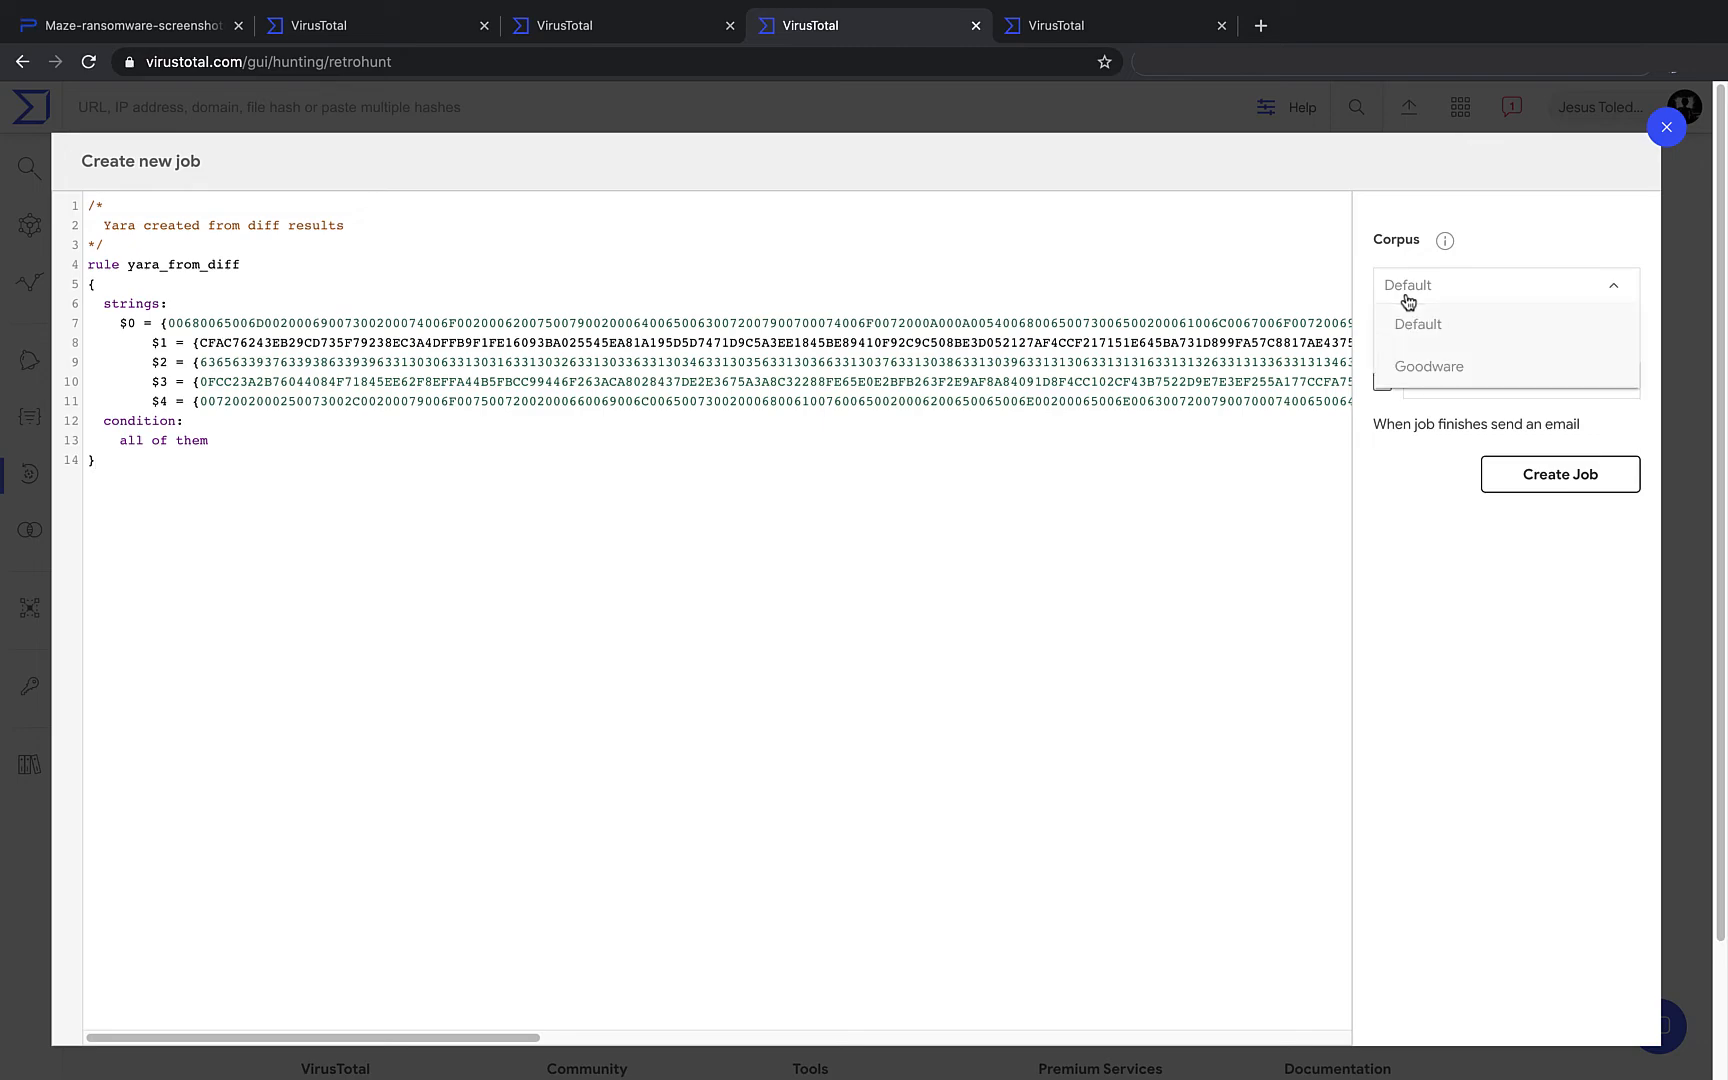
pyautogui.click(1407, 370)
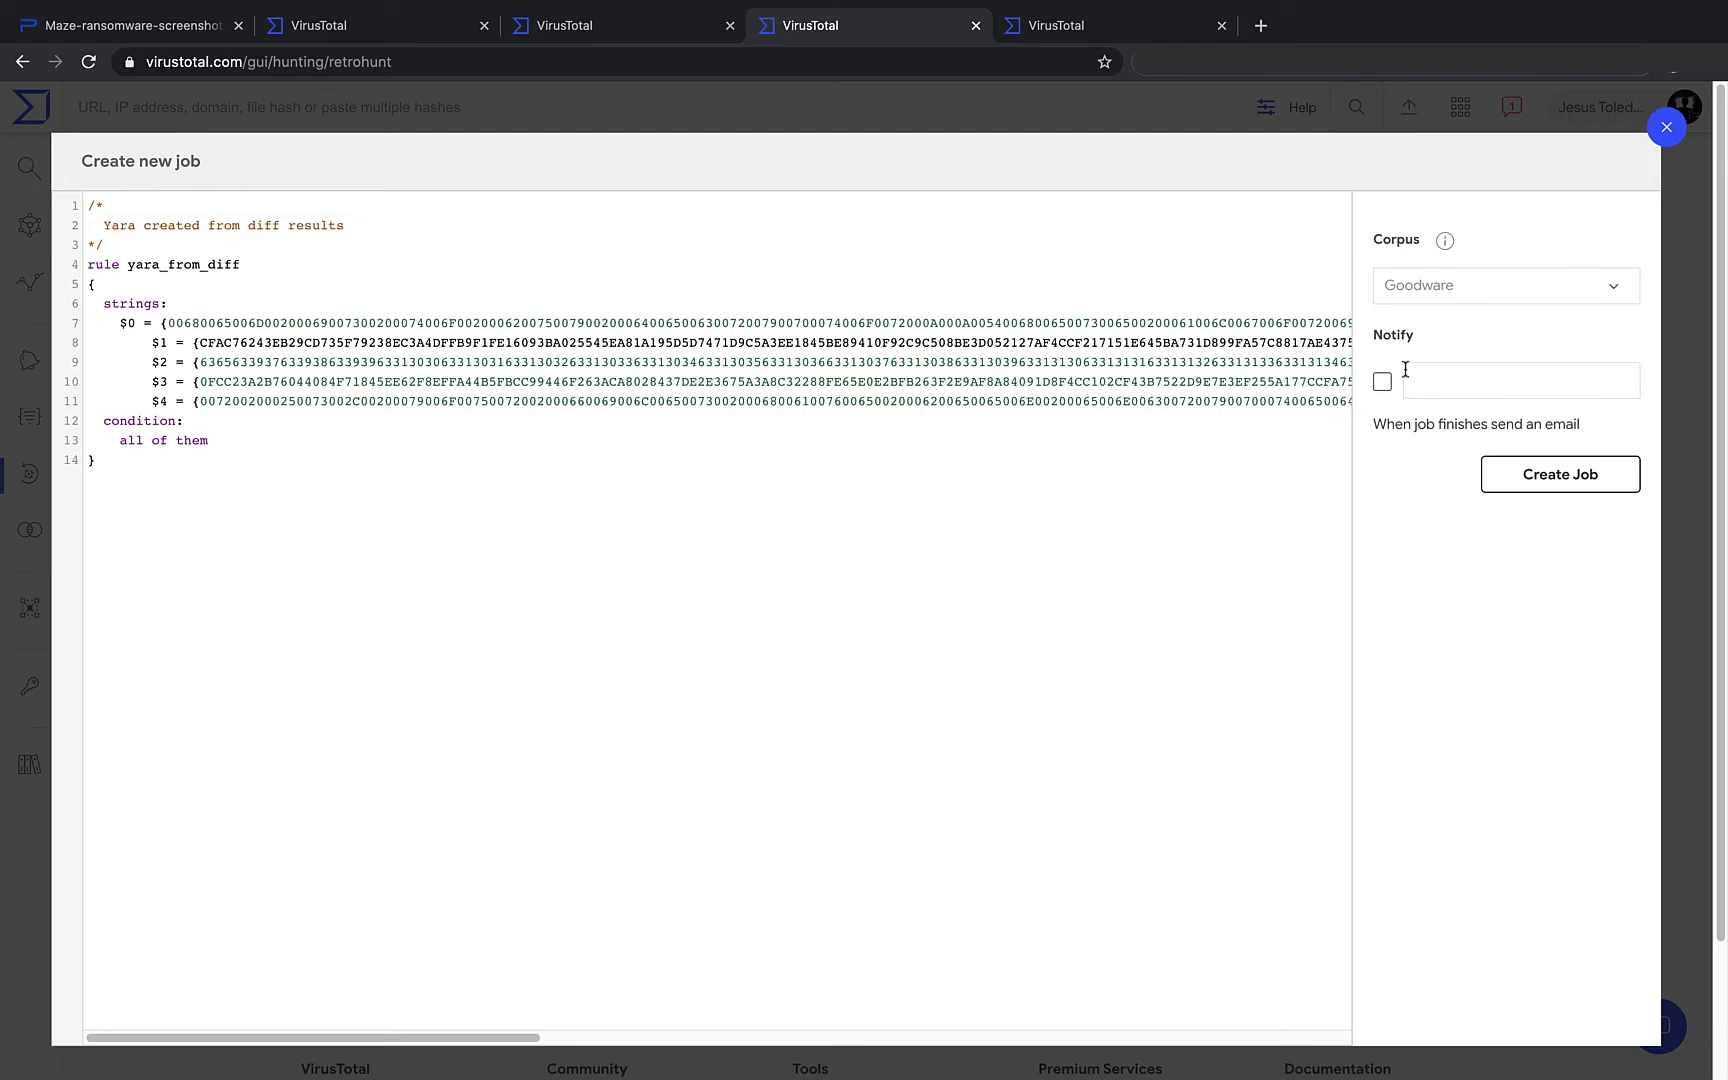
pyautogui.click(1540, 477)
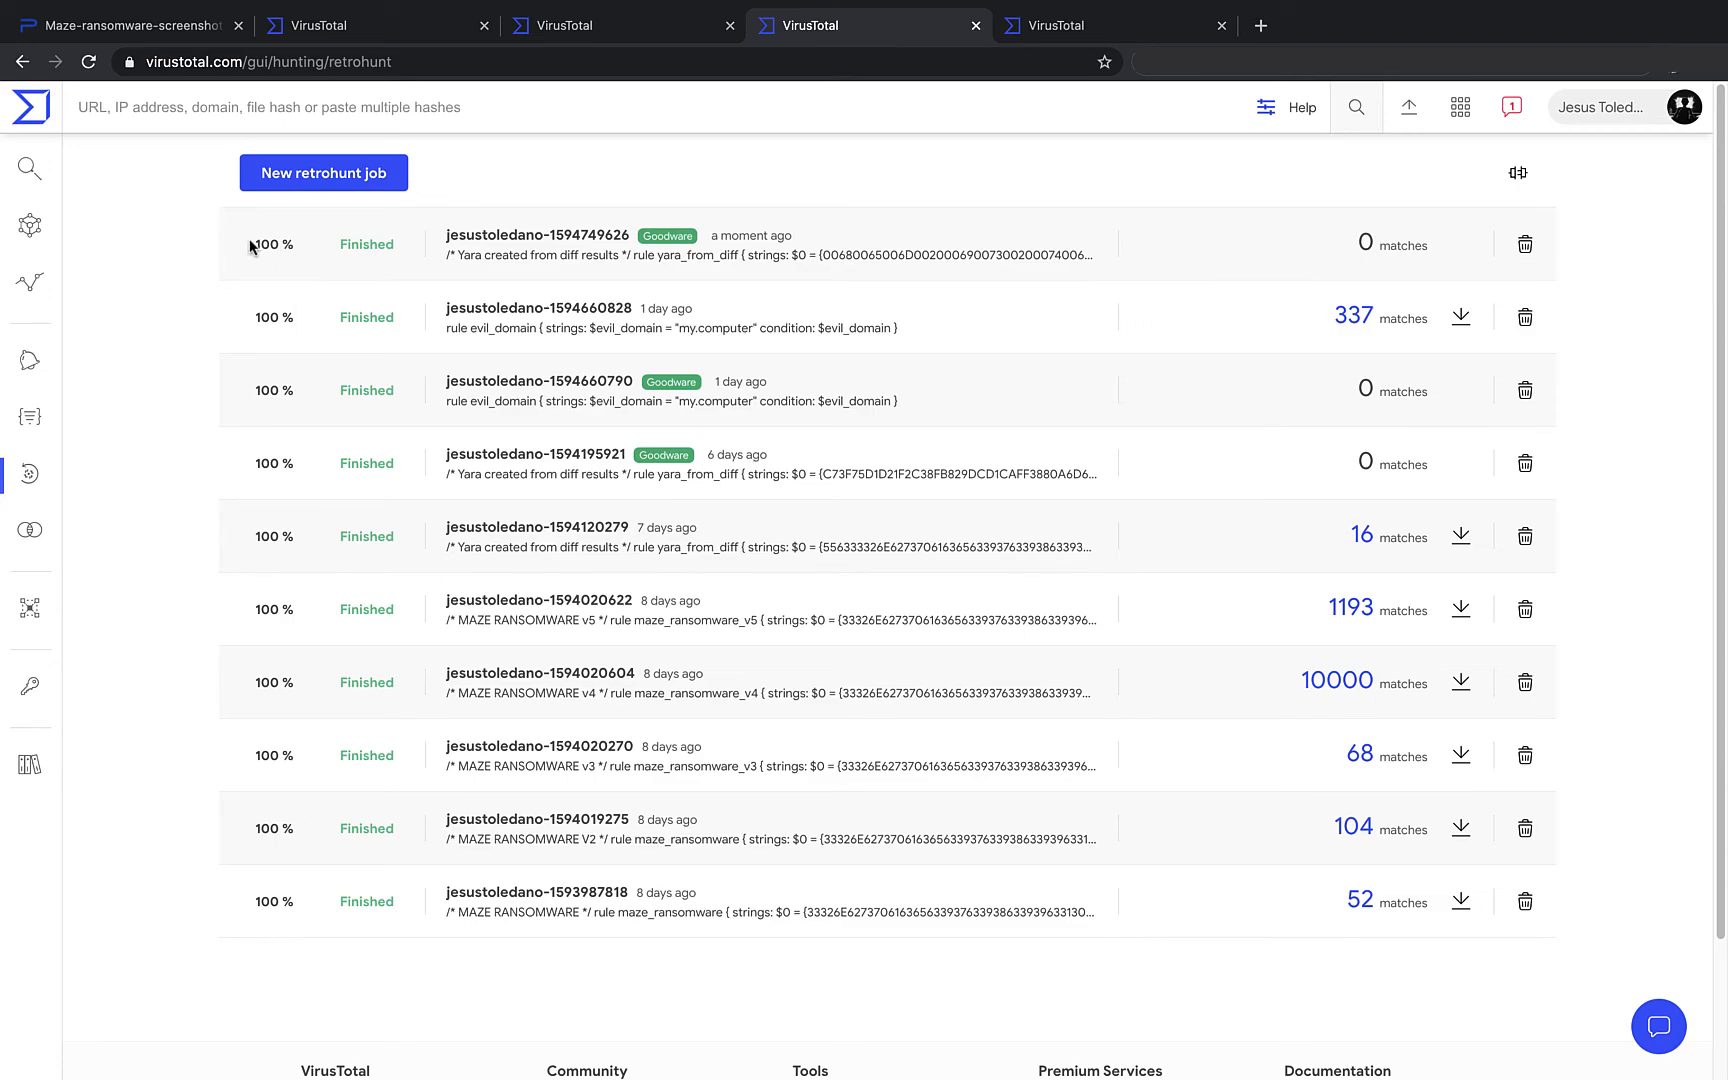
# - Expand the finished Goodware job and select its full yara_from_diff rule text
pyautogui.moveTo(262, 243); pyautogui.dragTo(302, 248)
pyautogui.click(561, 238)
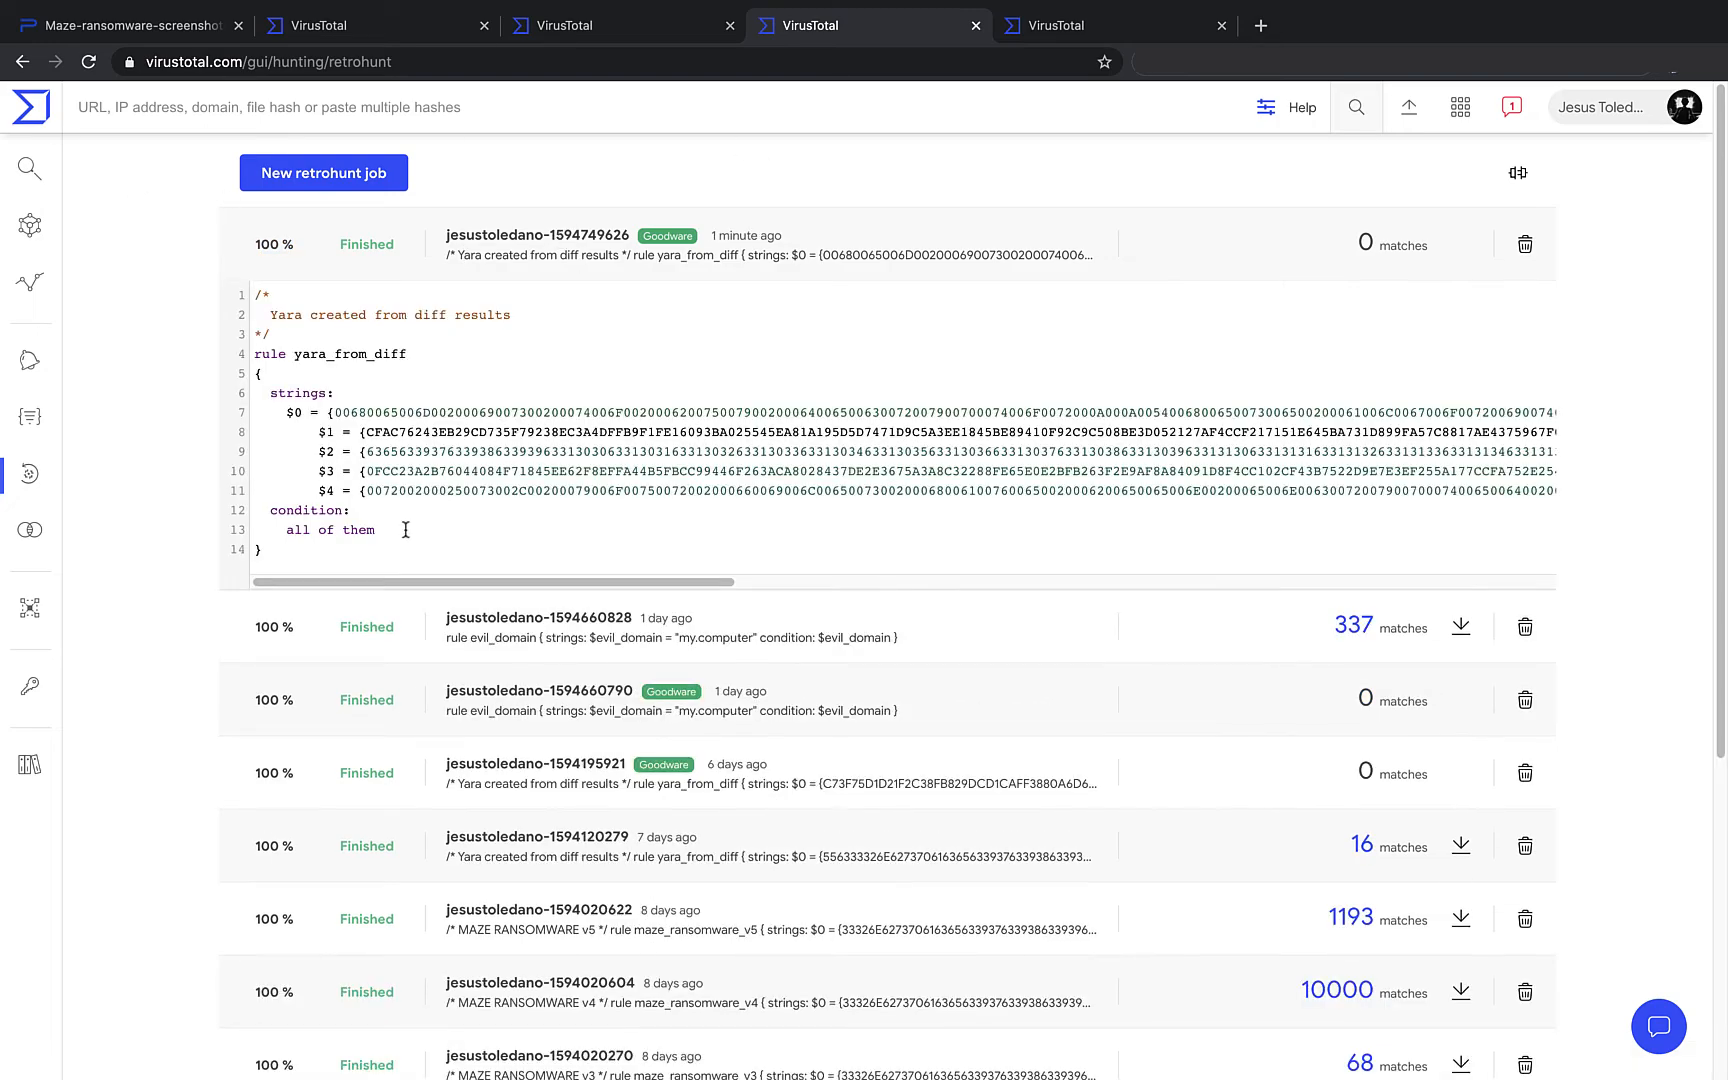
pyautogui.moveTo(339, 548); pyautogui.dragTo(220, 290)
pyautogui.hotkey('ctrl', 'c')
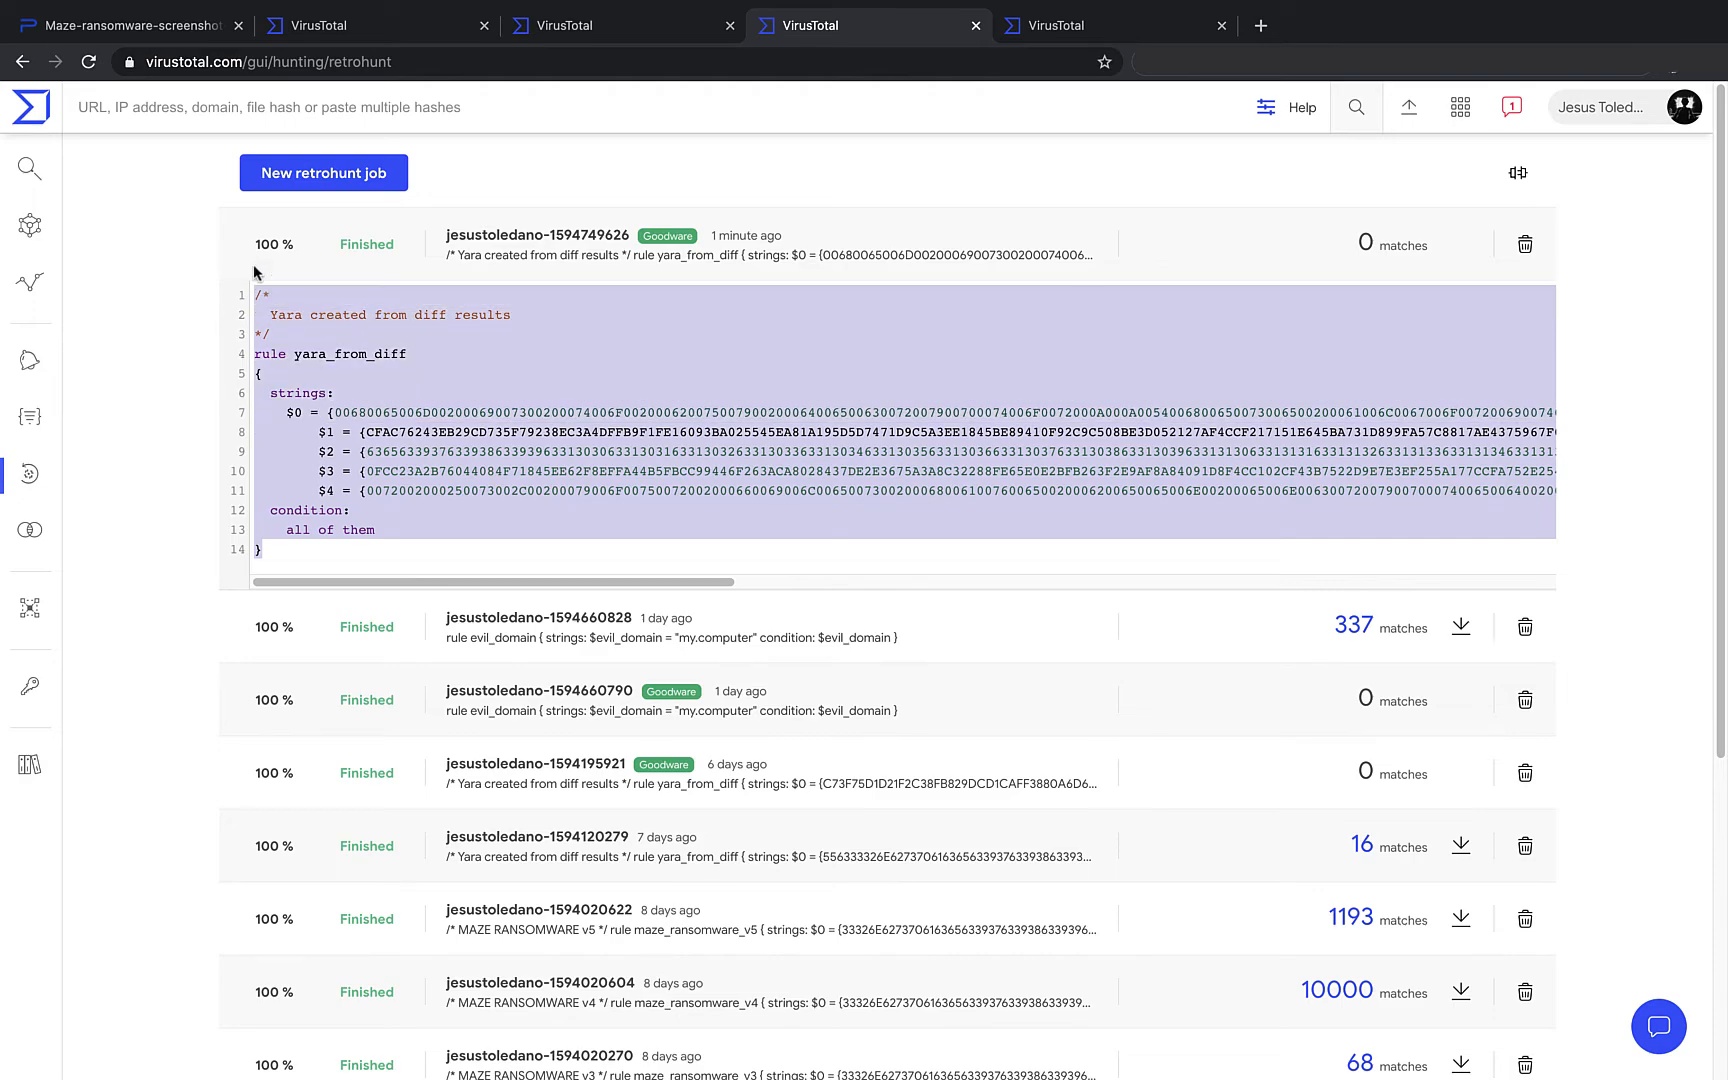
# - Launch a second retrohunt job with the pasted yara_from_diff rule on the Default corpus
pyautogui.click(357, 180)
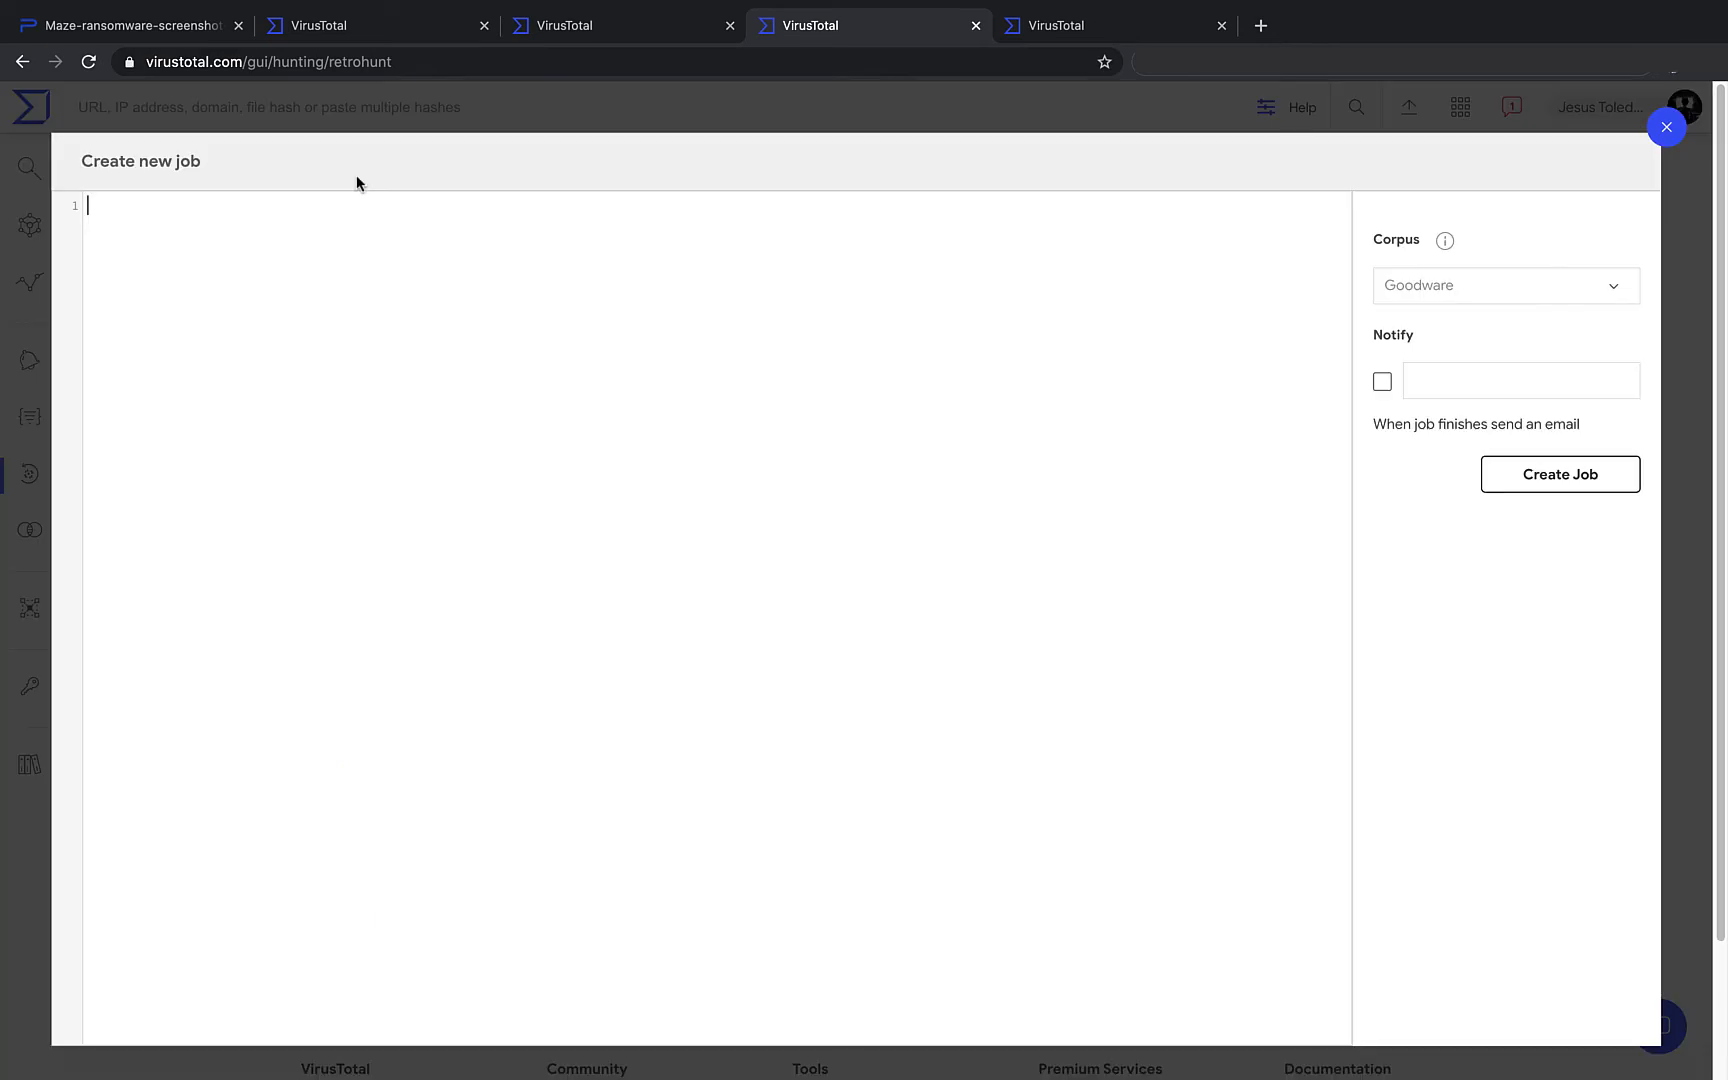
pyautogui.hotkey('ctrl', 'v')
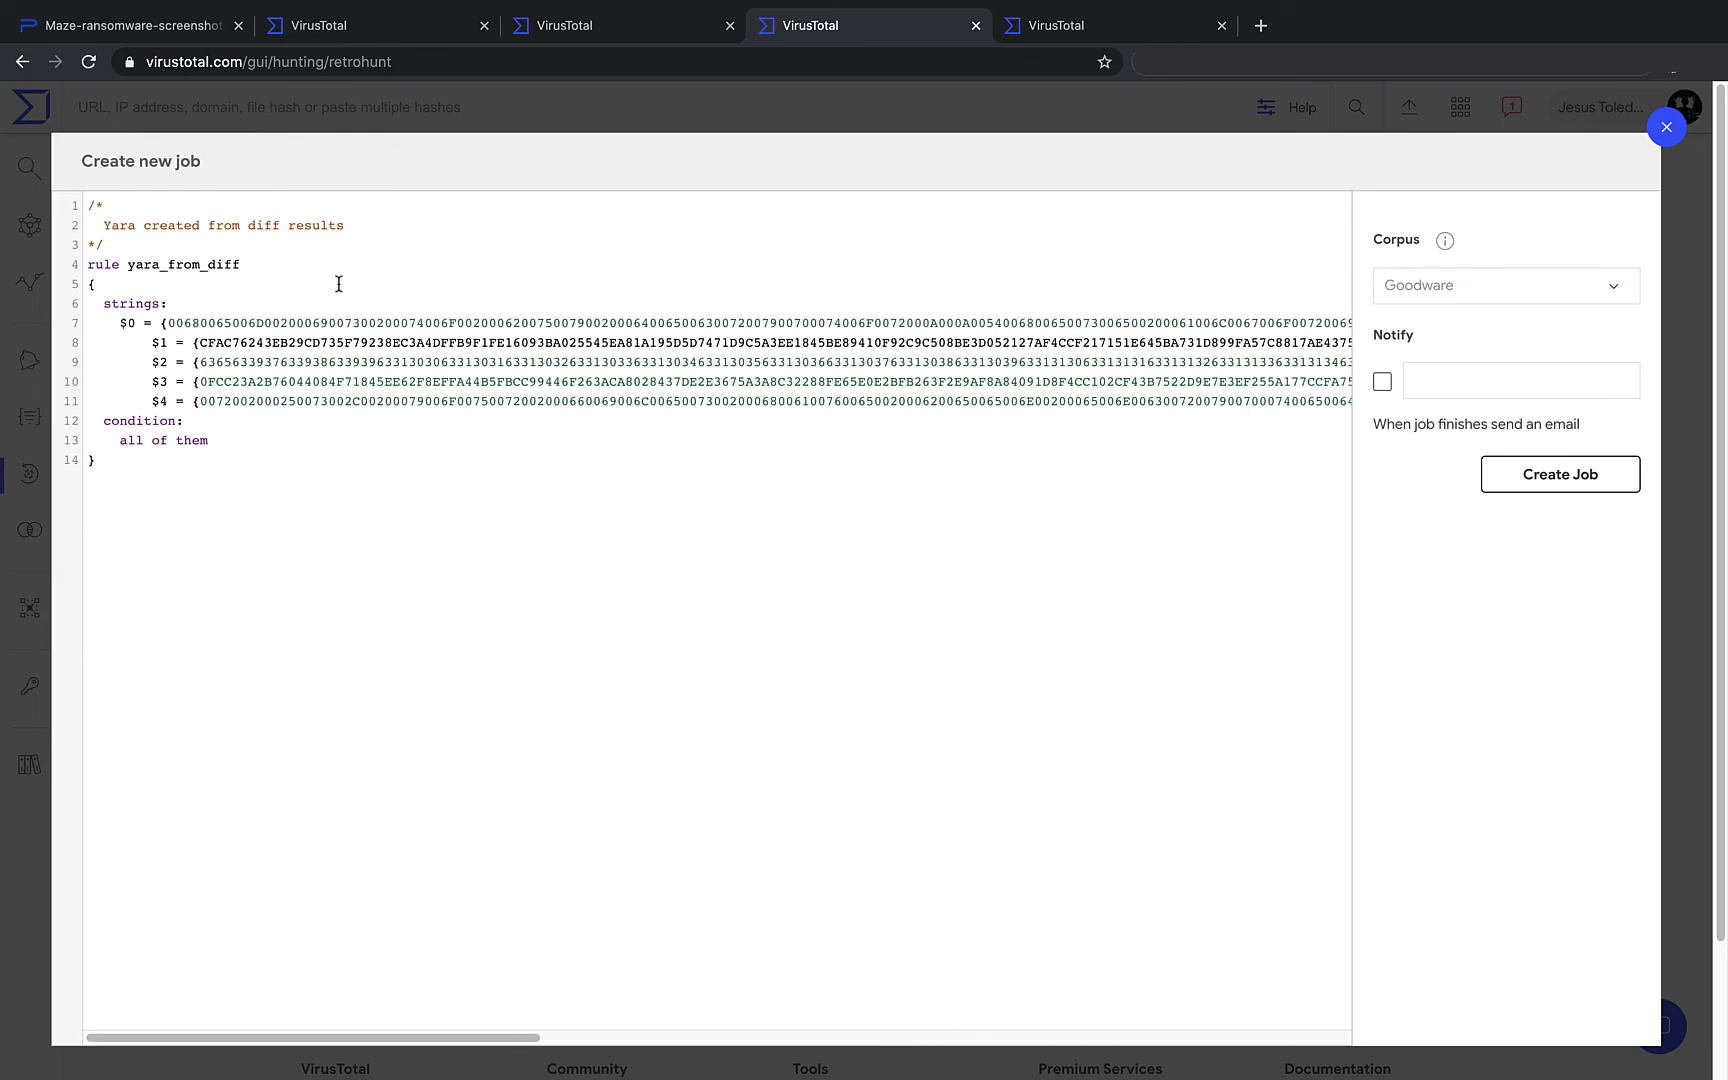
pyautogui.click(1560, 289)
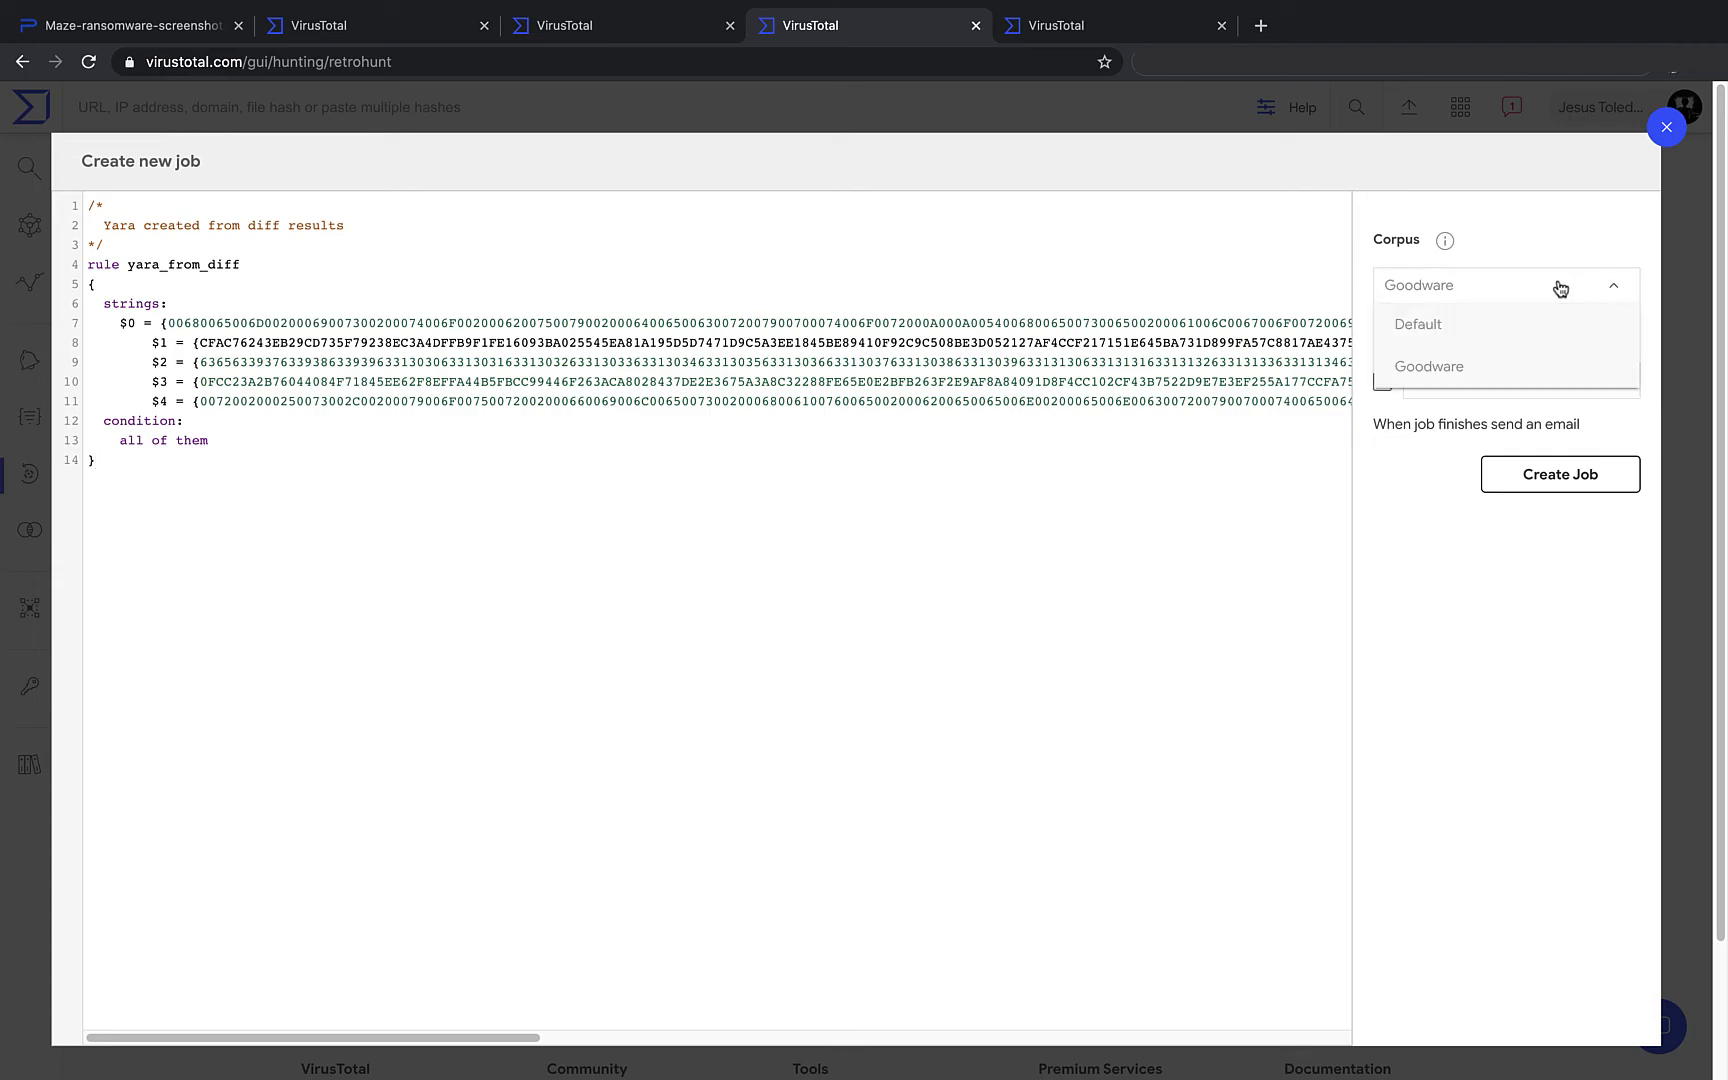
pyautogui.click(1505, 344)
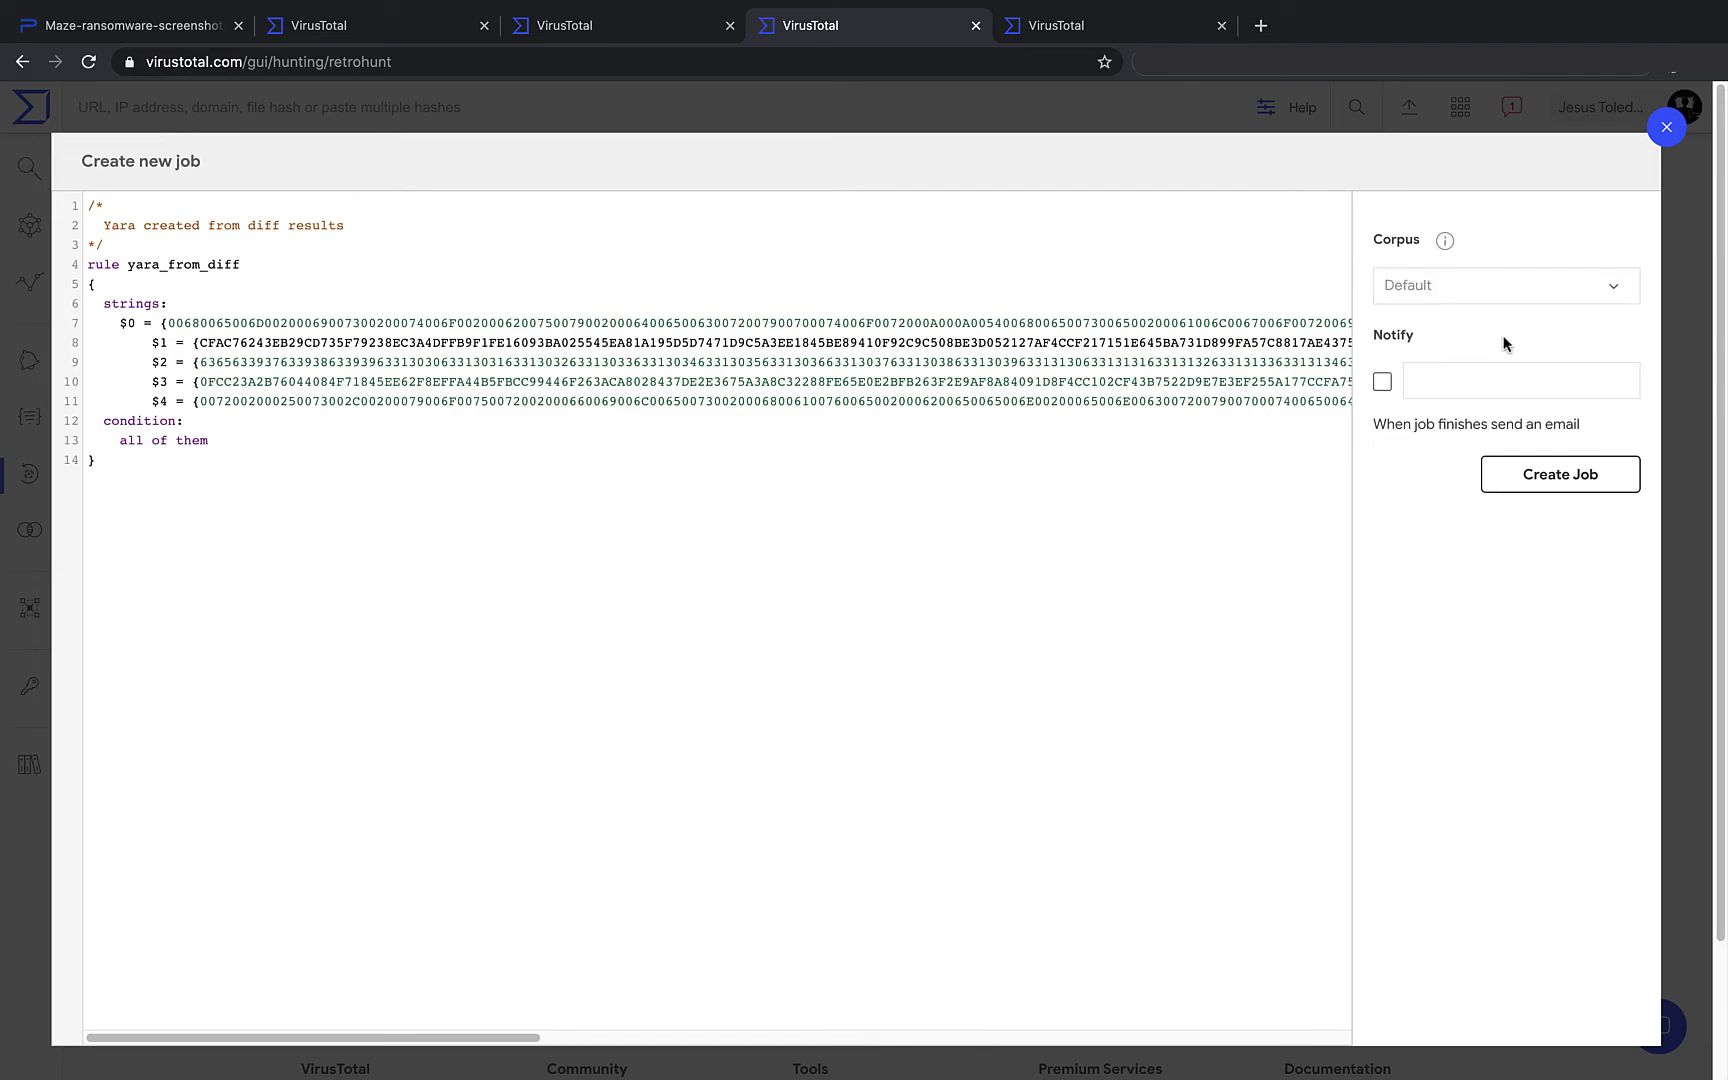
pyautogui.click(1540, 470)
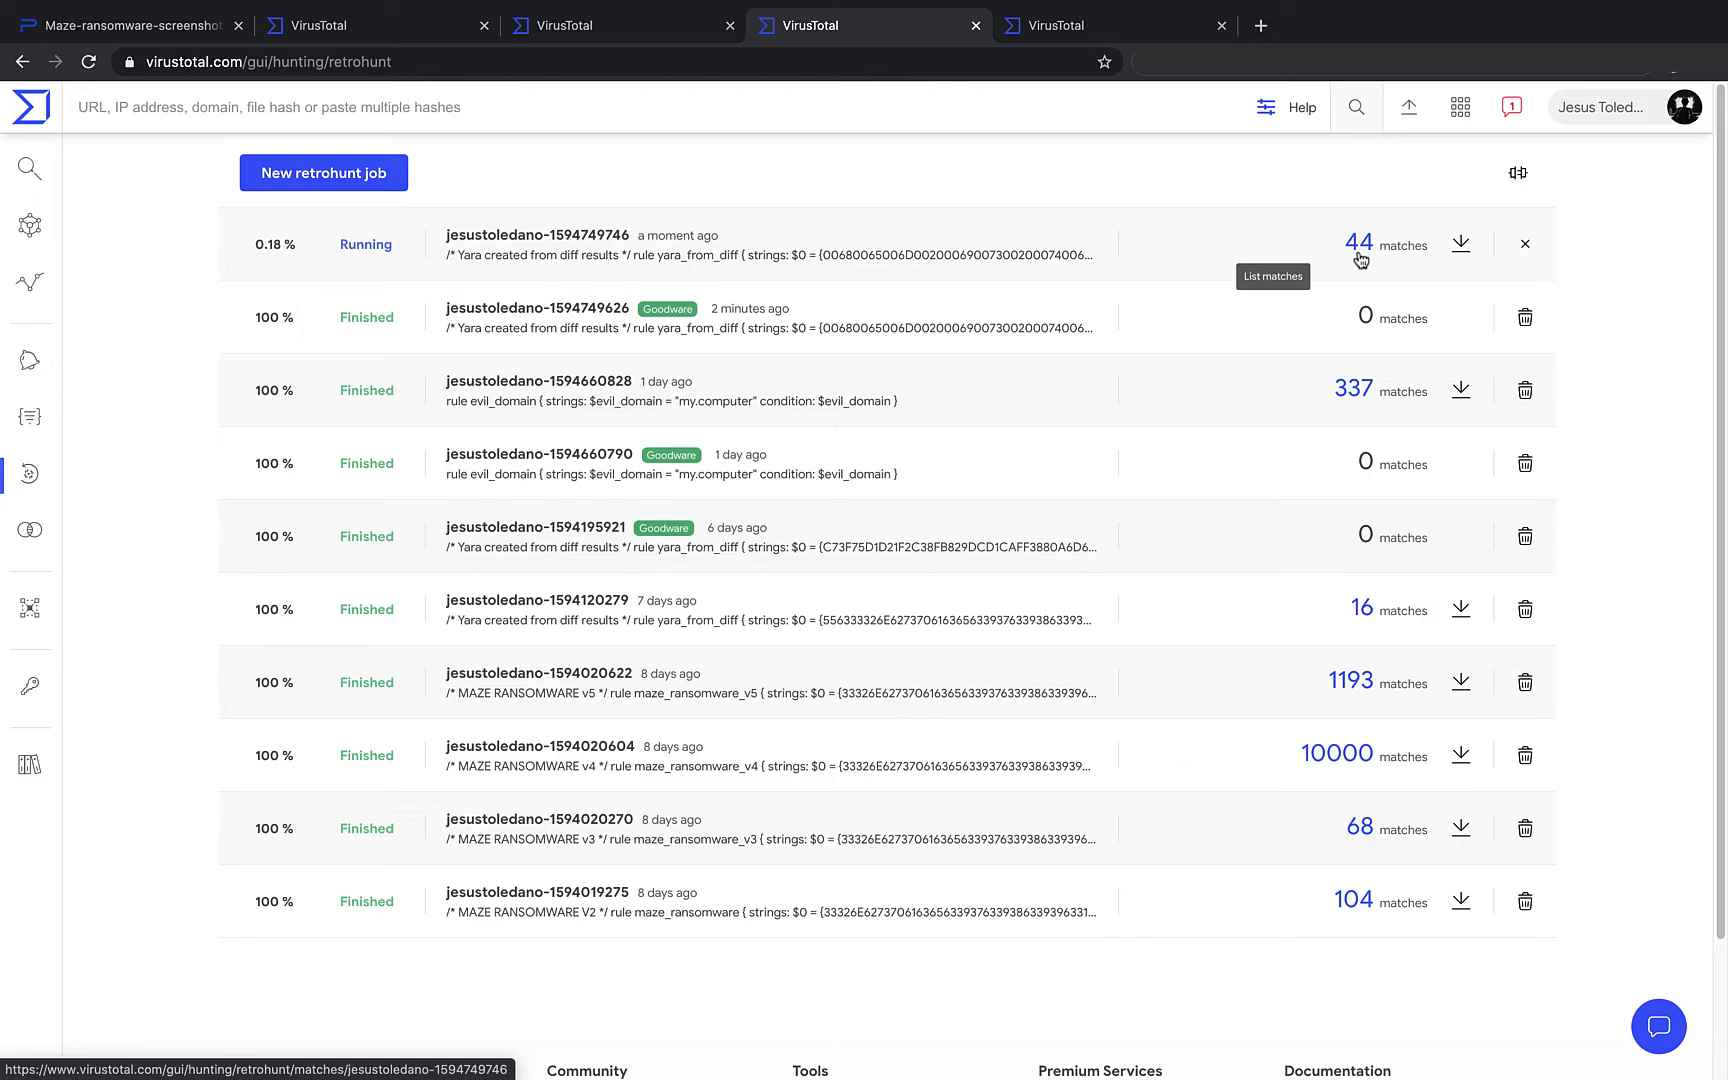
# - Open the running job's 44 matches and browse matched files such as maze_DLL.dll, rans.down and out2.exe
pyautogui.click(1358, 243)
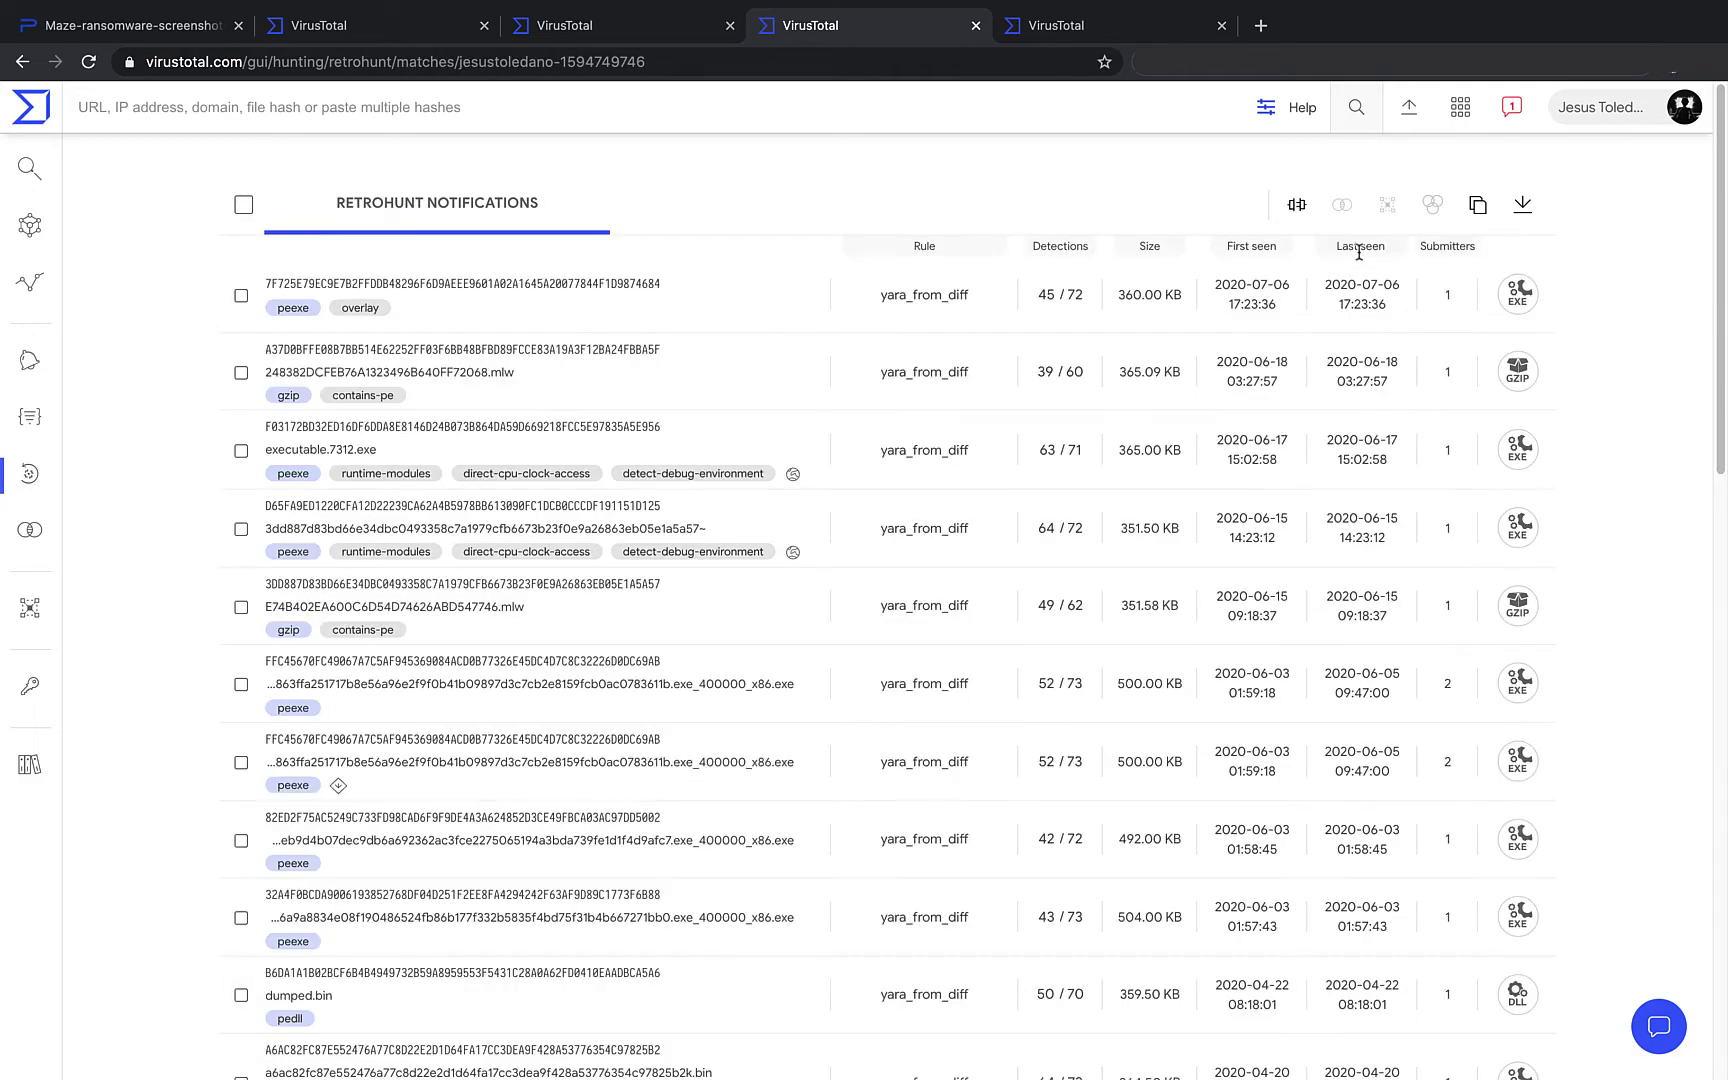
pyautogui.scroll(-2, 1088, 490)
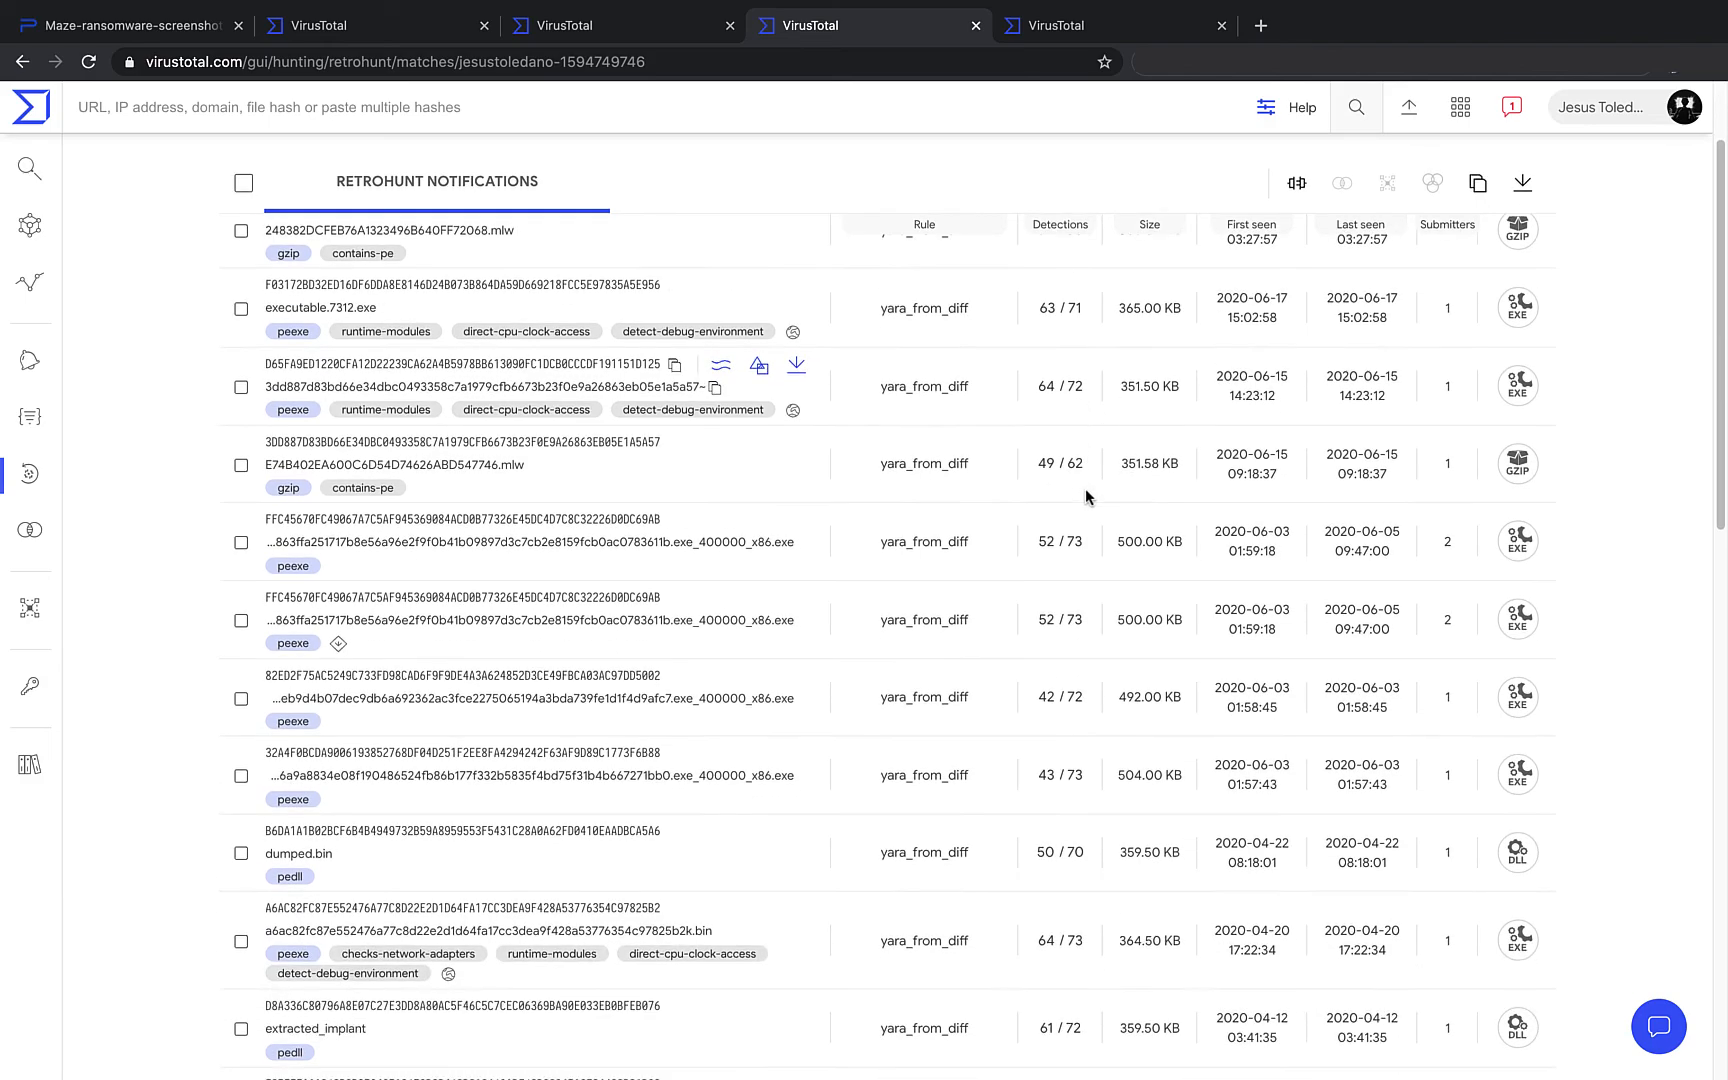
pyautogui.scroll(-2, 1088, 497)
pyautogui.scroll(-12, 1087, 497)
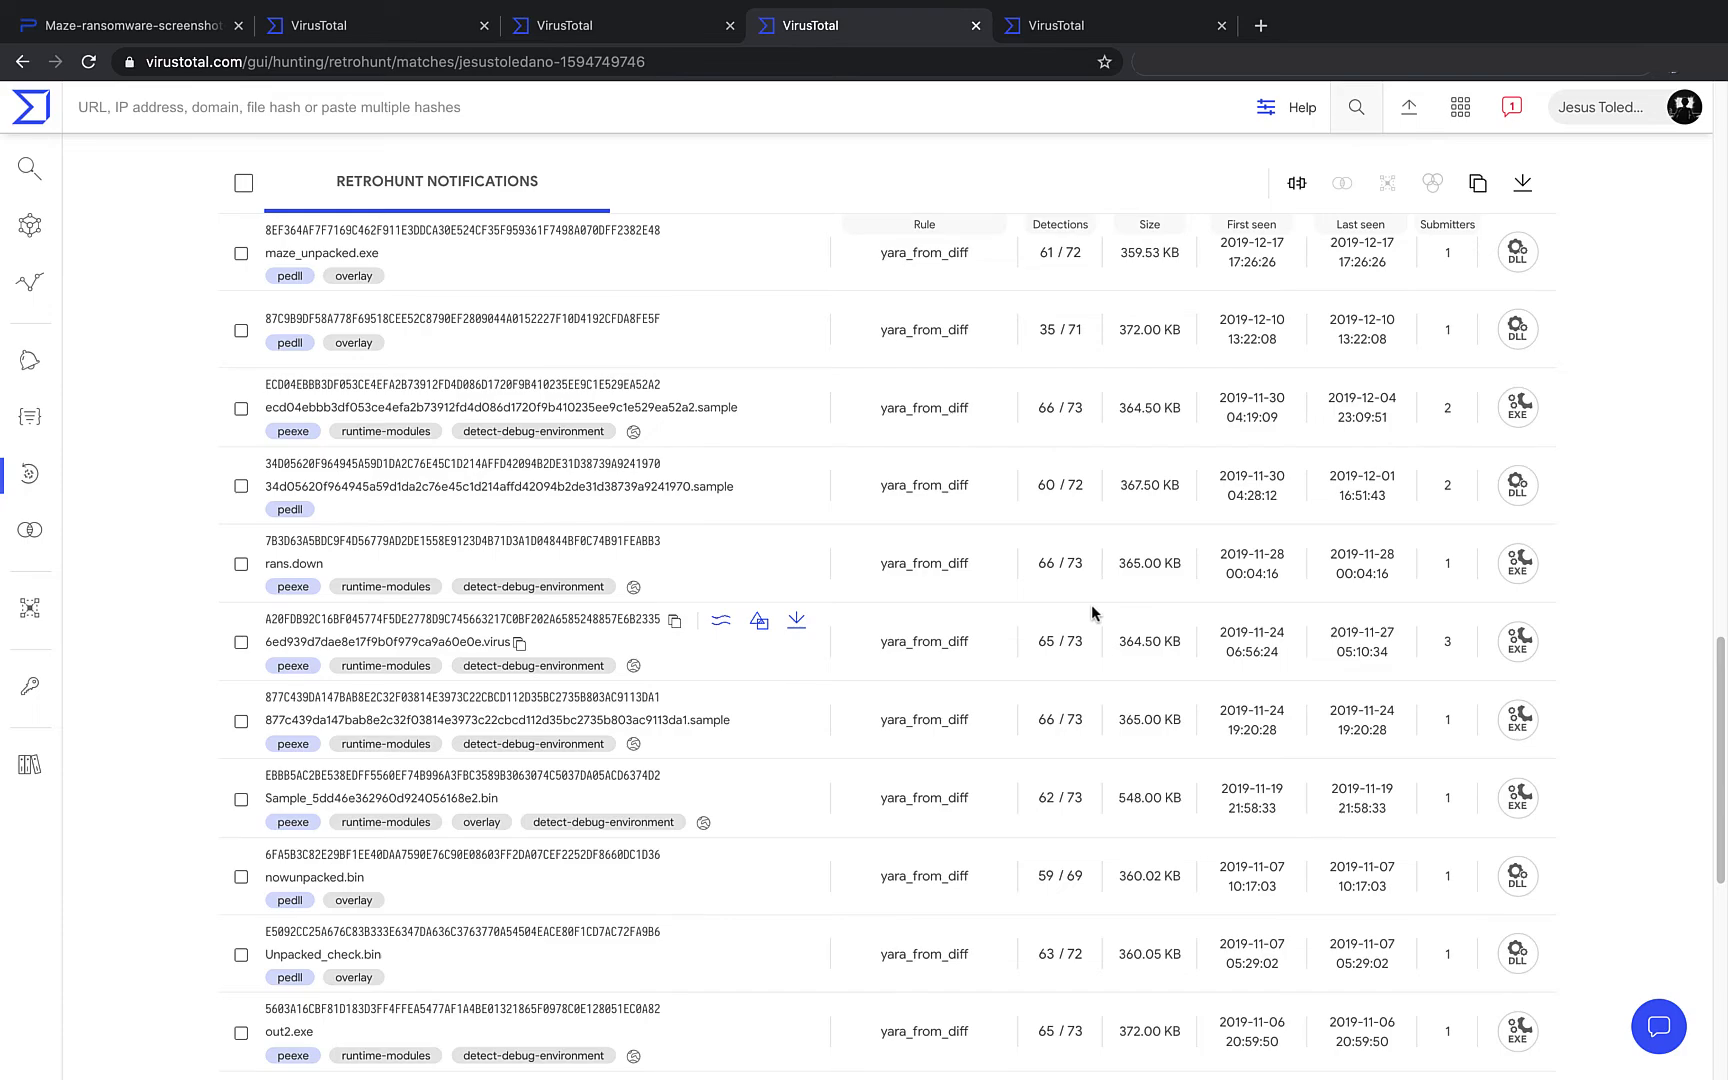
pyautogui.scroll(-3, 1094, 612)
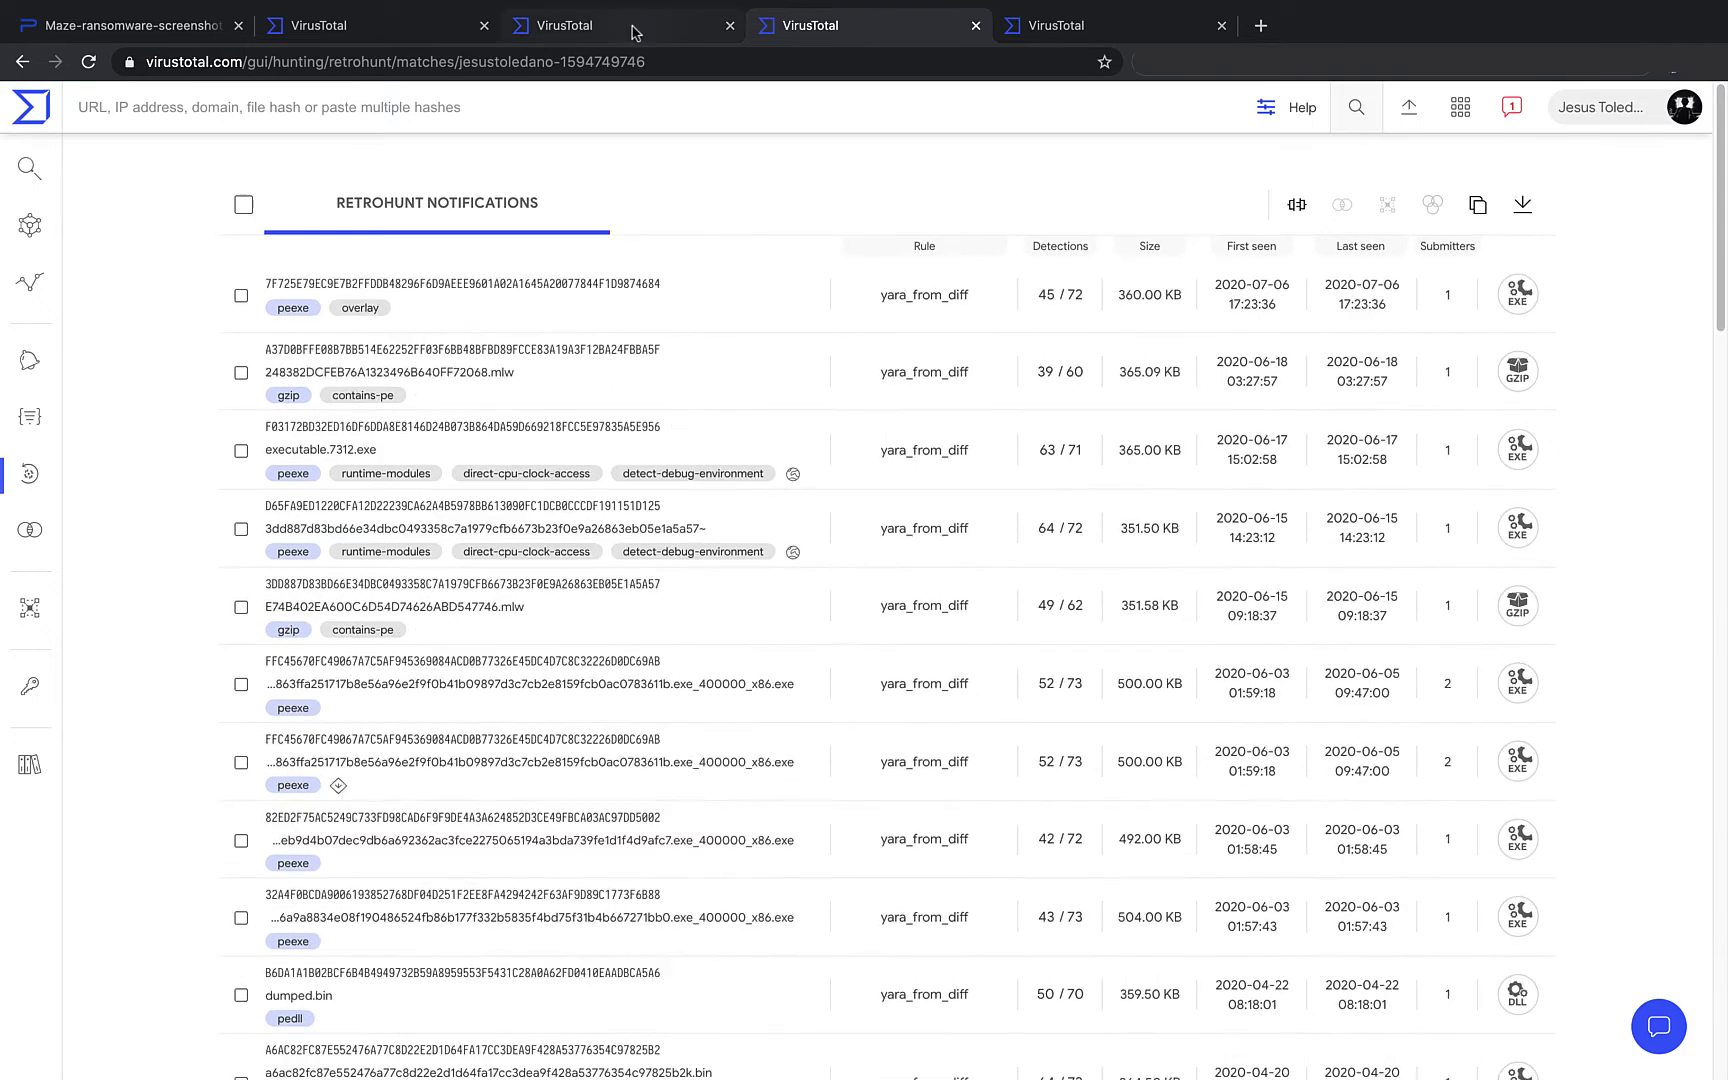
pyautogui.click(46, 531)
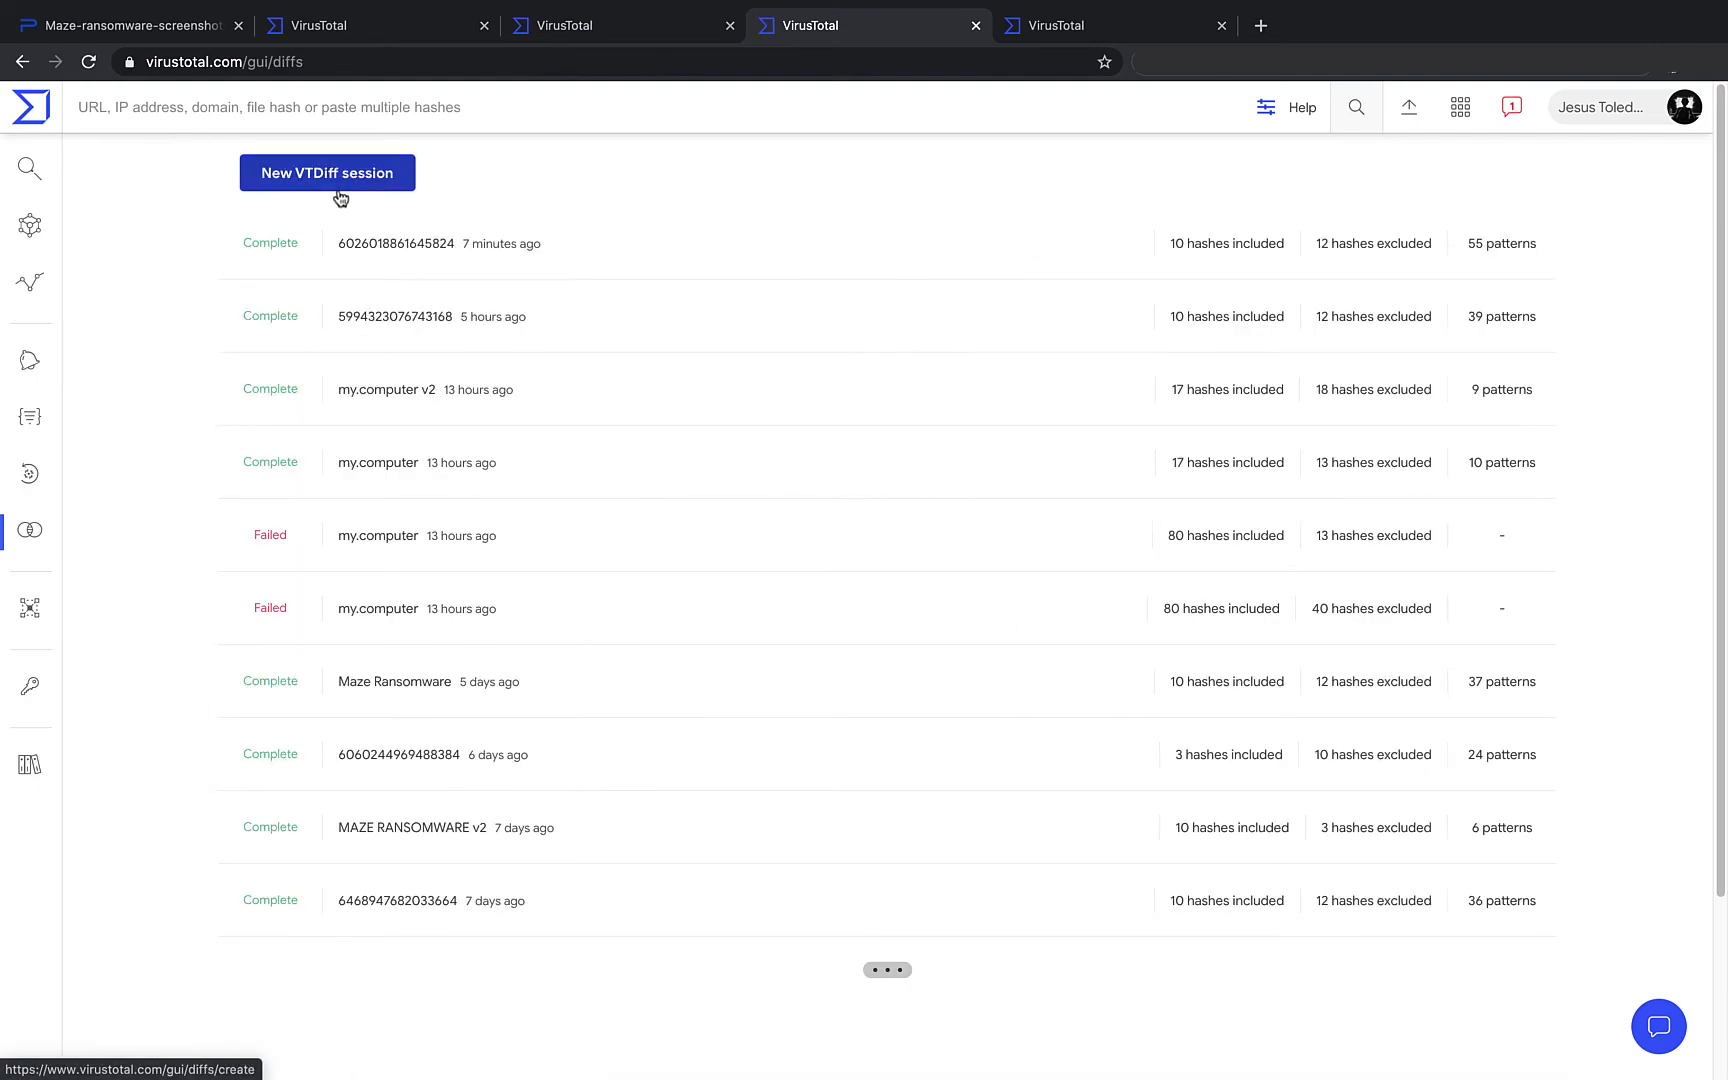
pyautogui.click(415, 256)
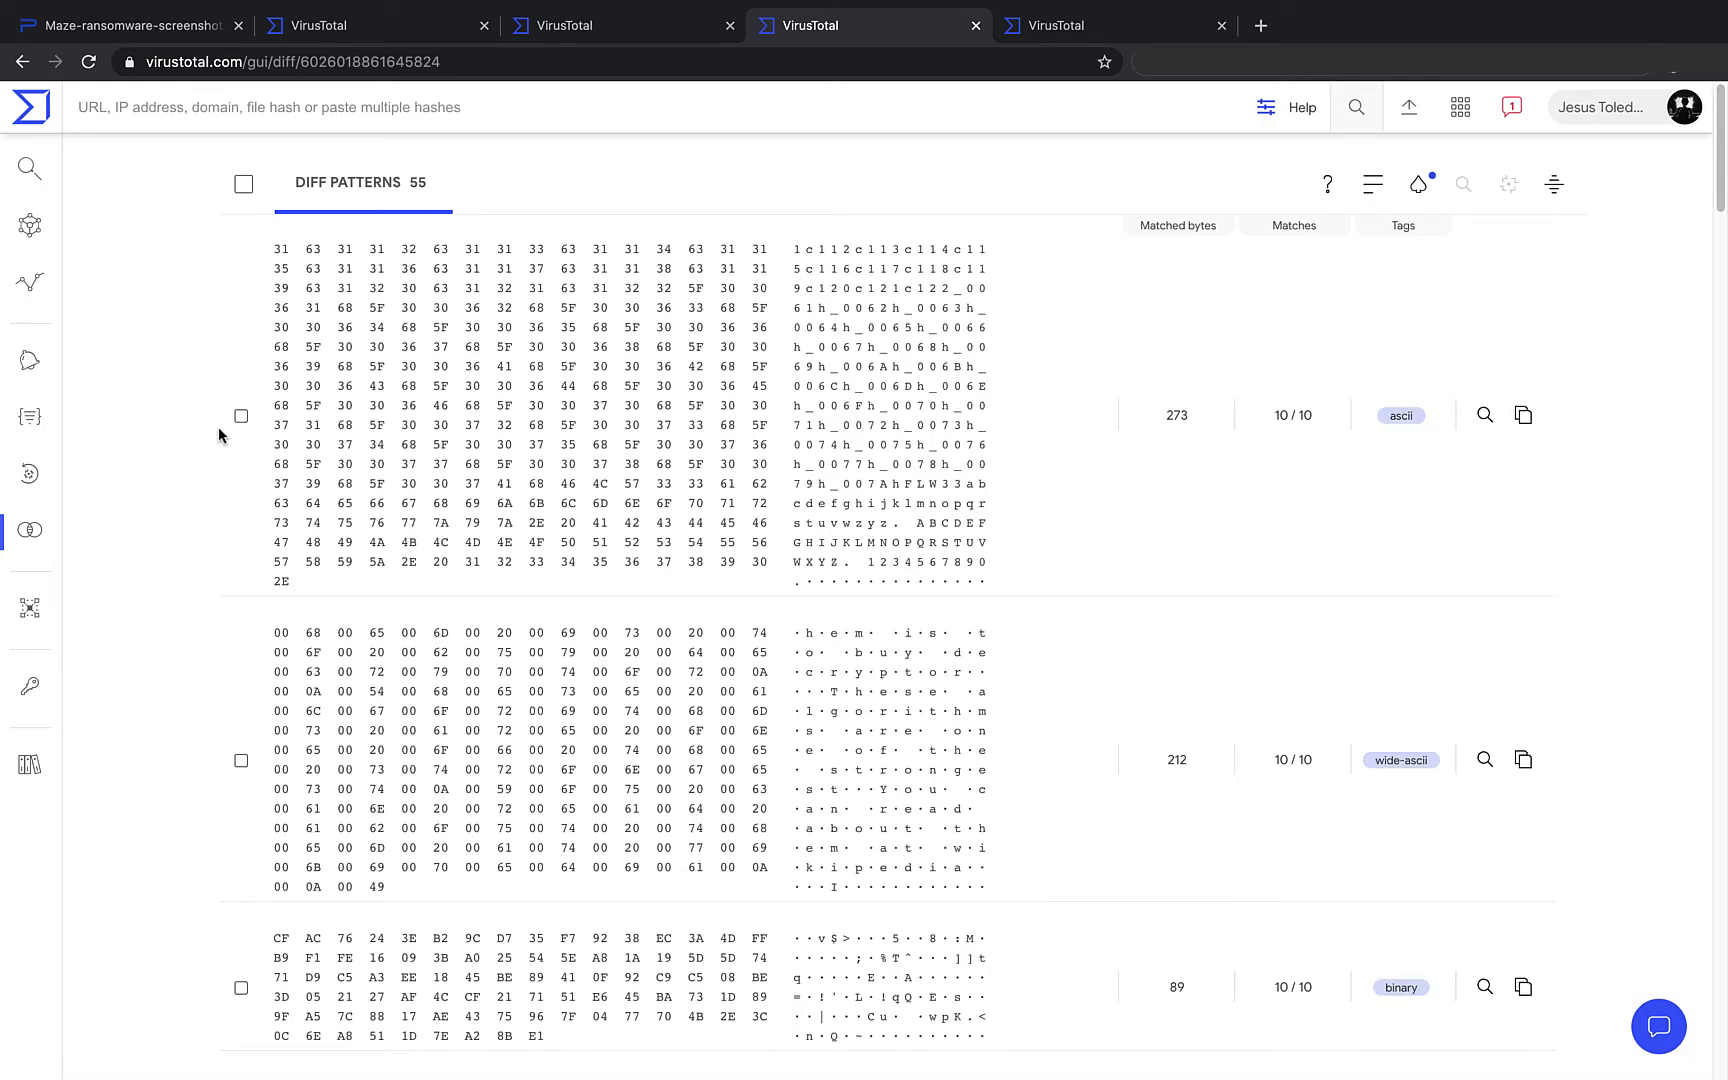
pyautogui.click(241, 415)
pyautogui.scroll(-2, 219, 578)
pyautogui.scroll(-2, 219, 578)
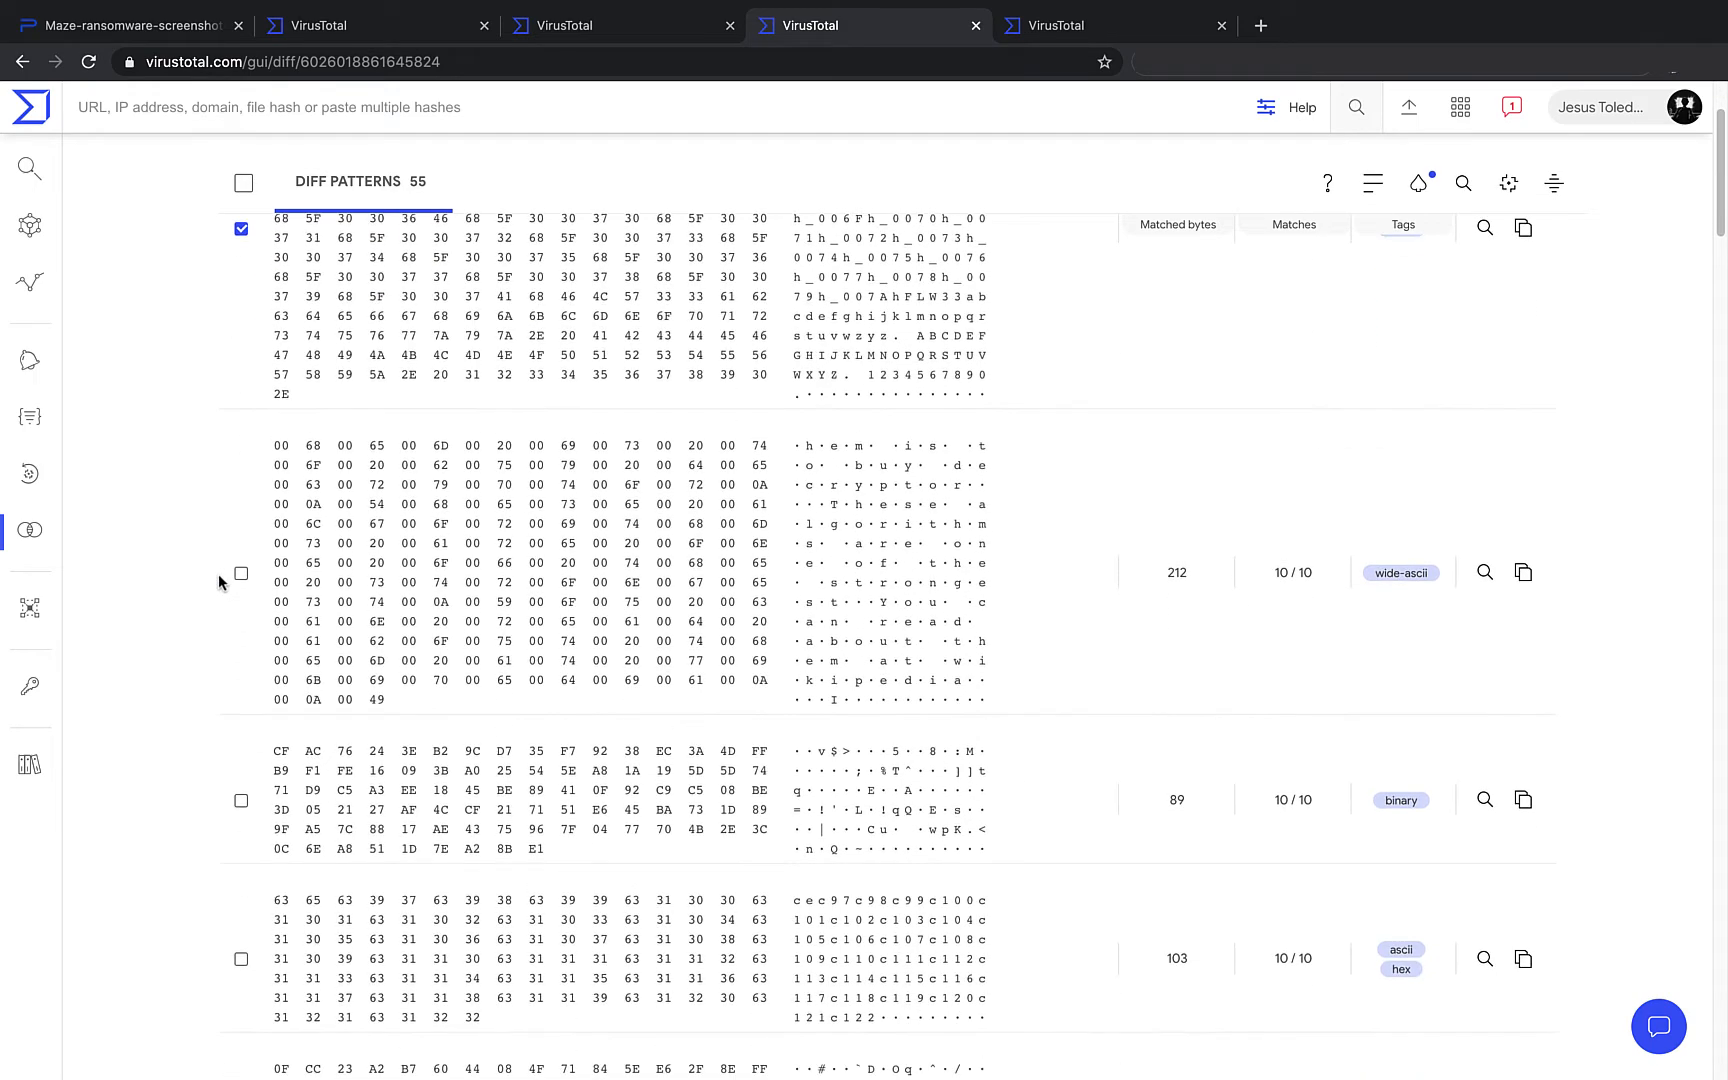
pyautogui.click(240, 578)
pyautogui.scroll(-2, 241, 579)
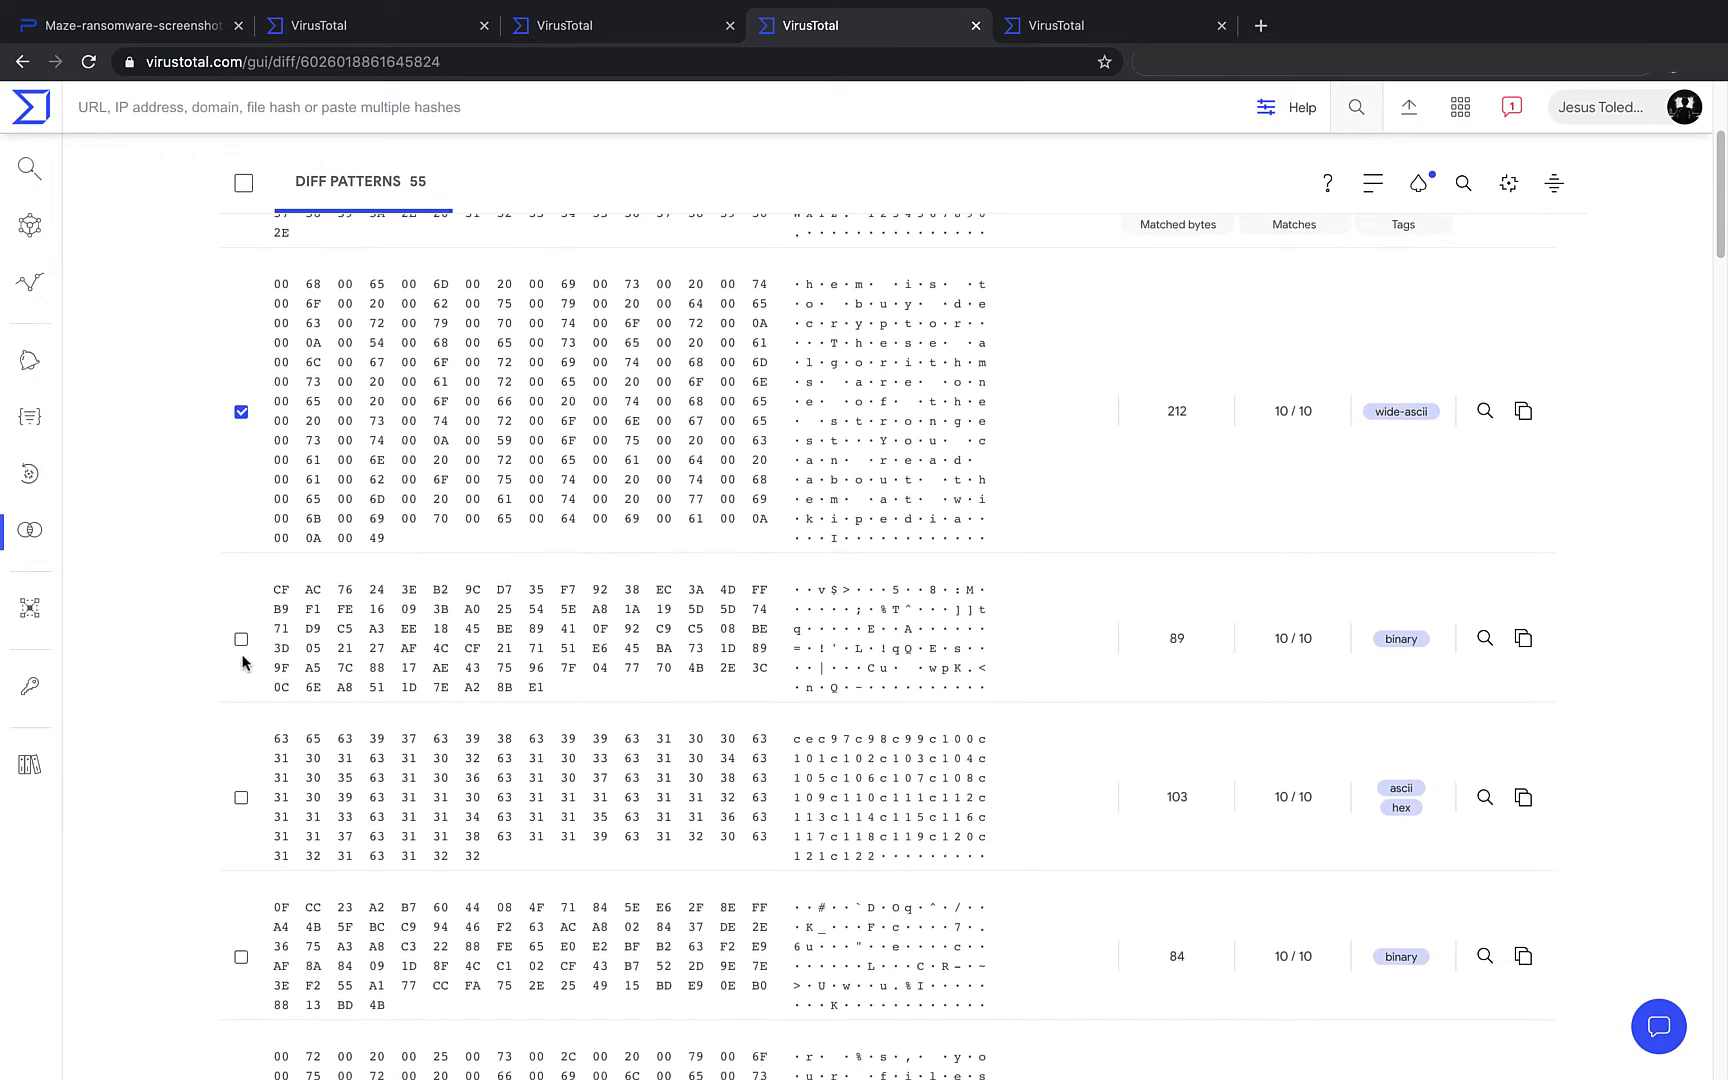
pyautogui.click(241, 639)
pyautogui.click(241, 797)
pyautogui.scroll(5, 241, 805)
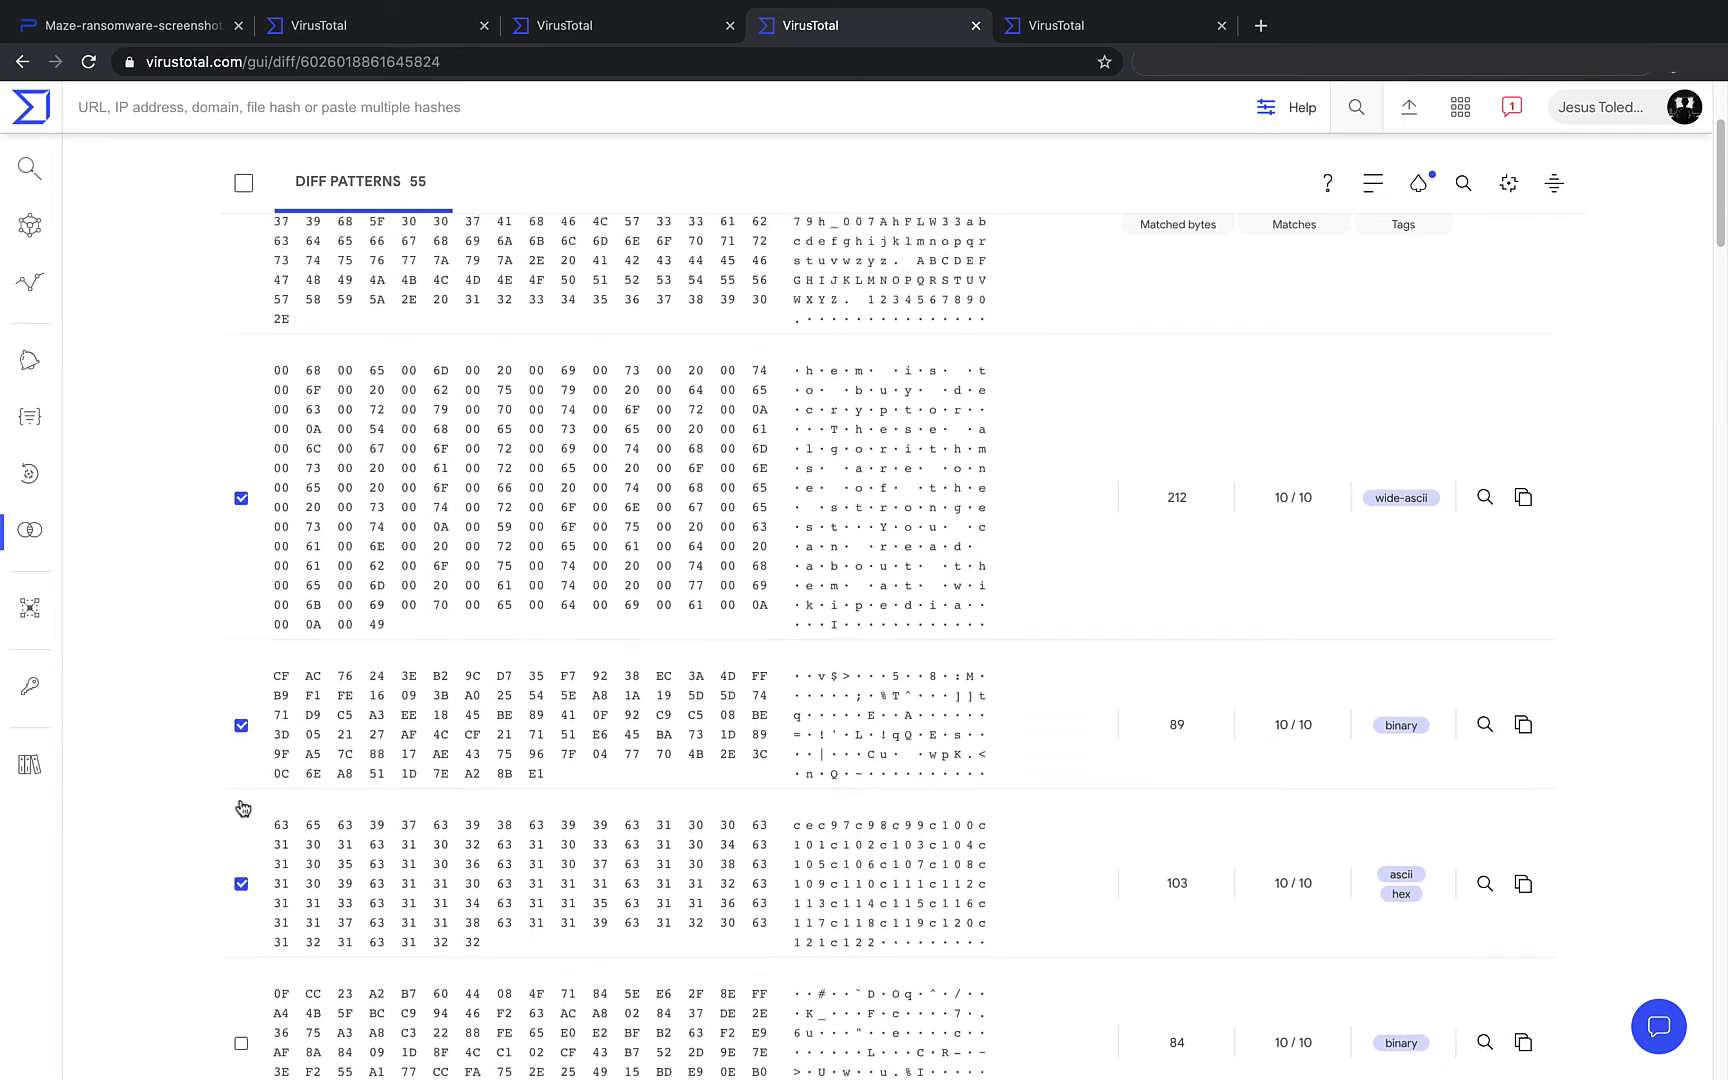
pyautogui.scroll(-8, 241, 805)
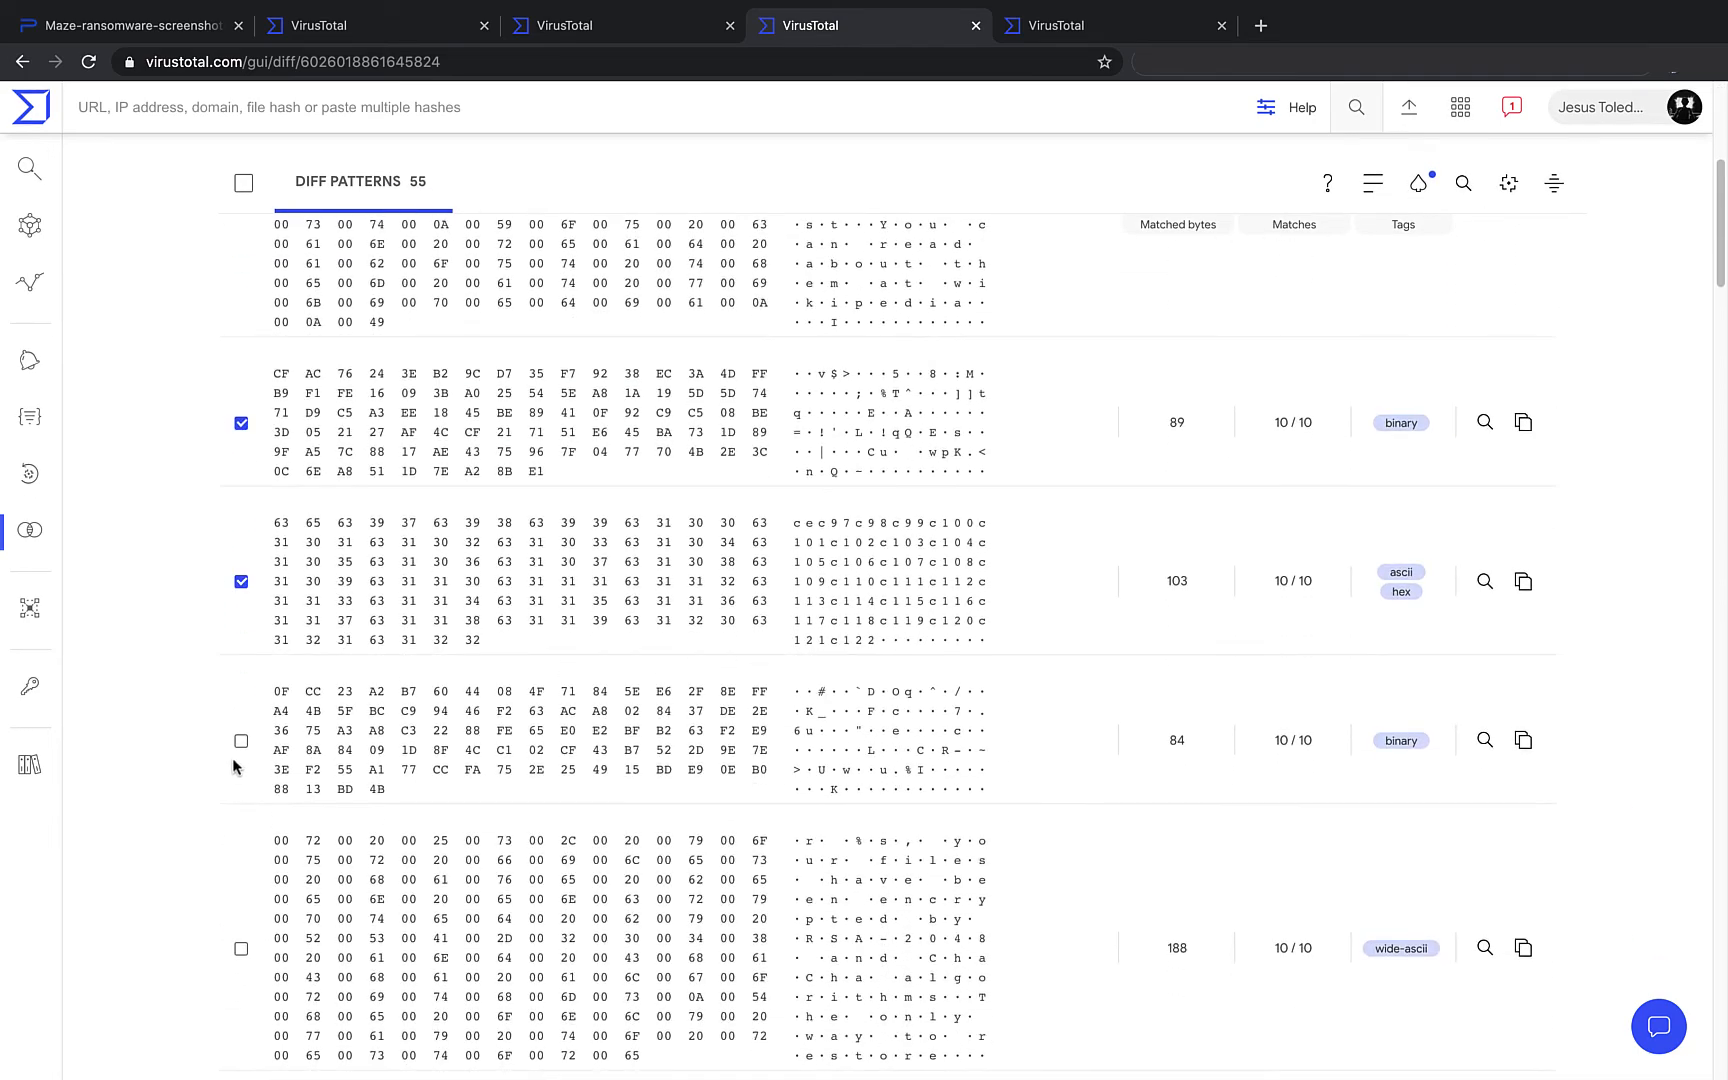
pyautogui.click(240, 745)
# - Create a new livehunt ruleset from the chosen patterns named demo_vtdiff
pyautogui.click(1505, 187)
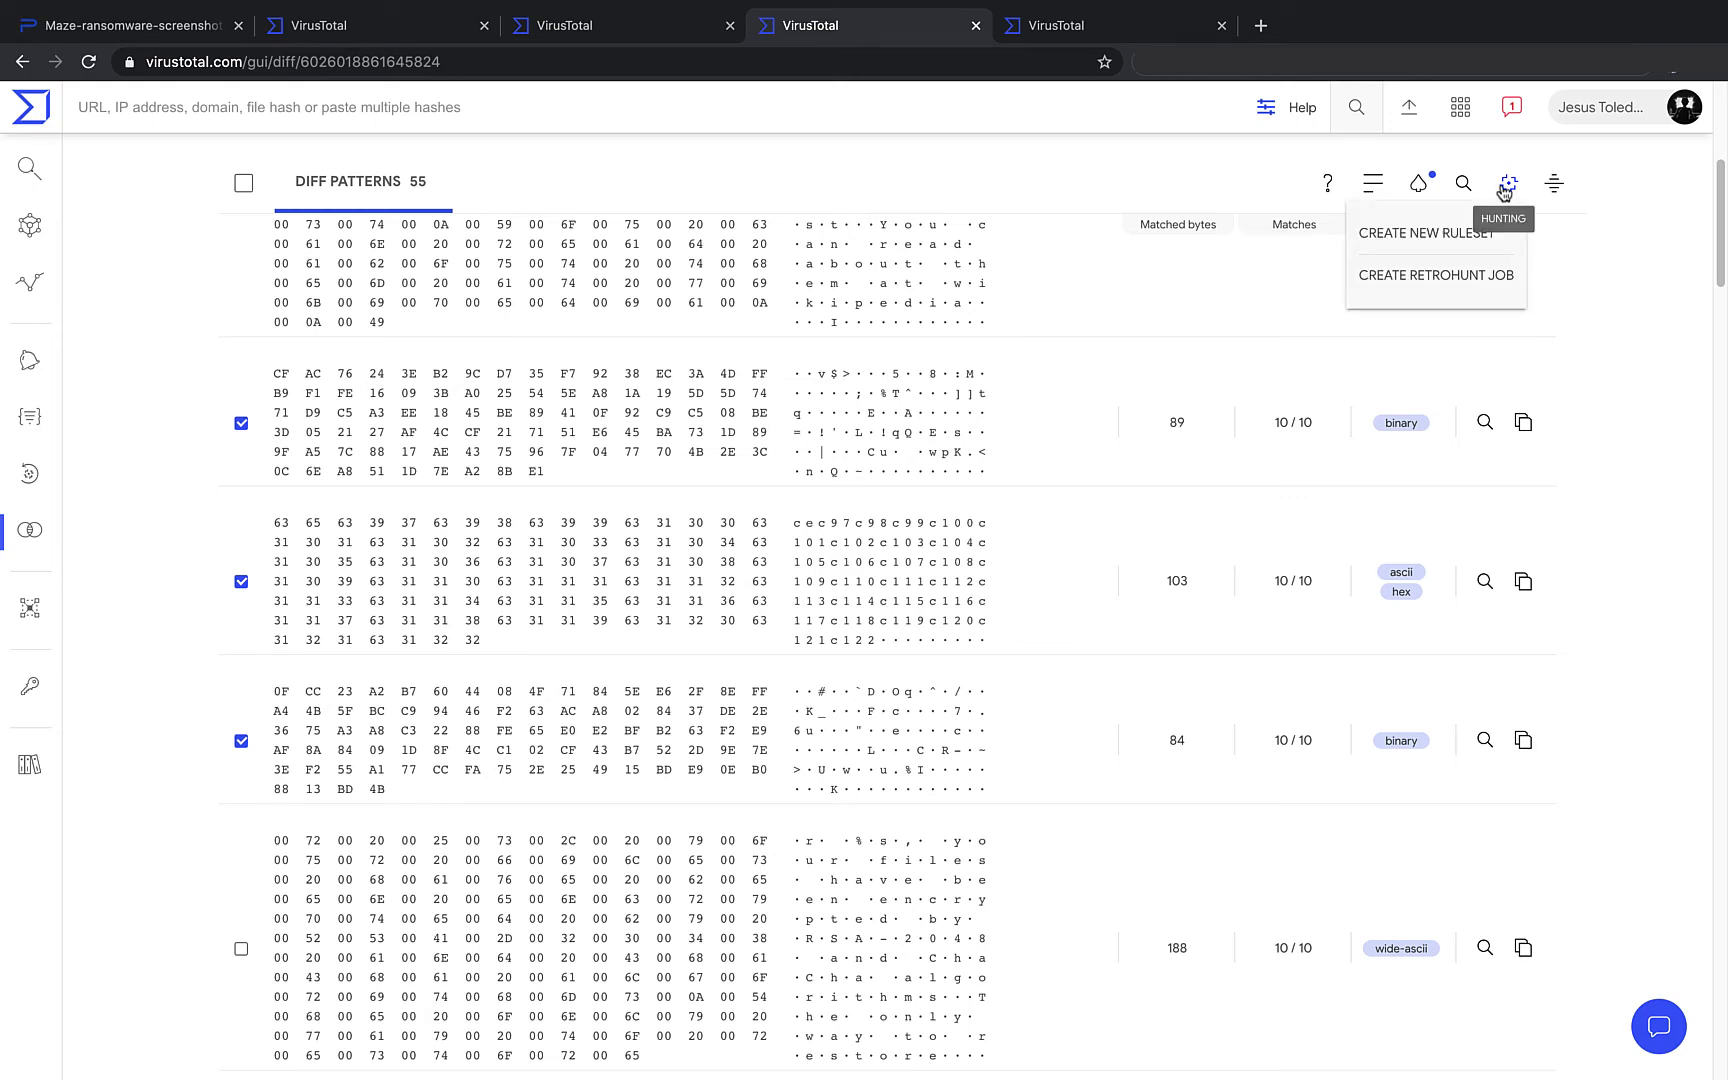
pyautogui.click(1478, 249)
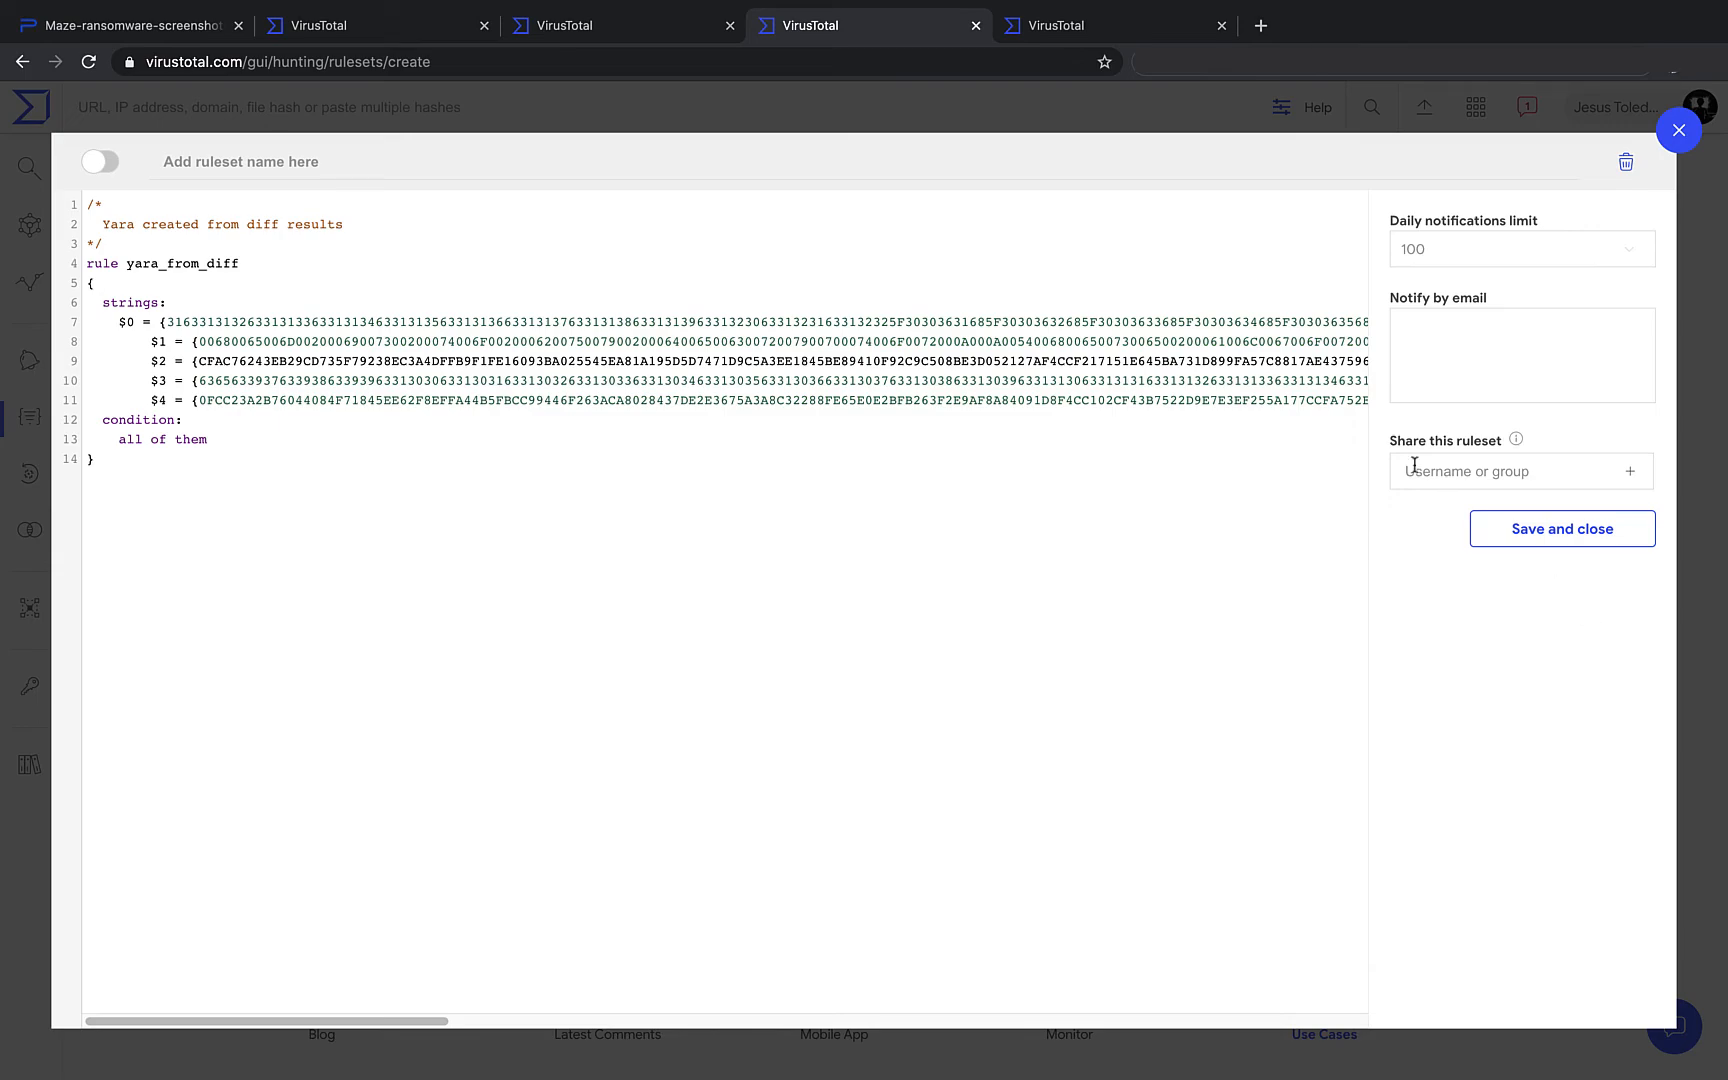
pyautogui.click(1426, 353)
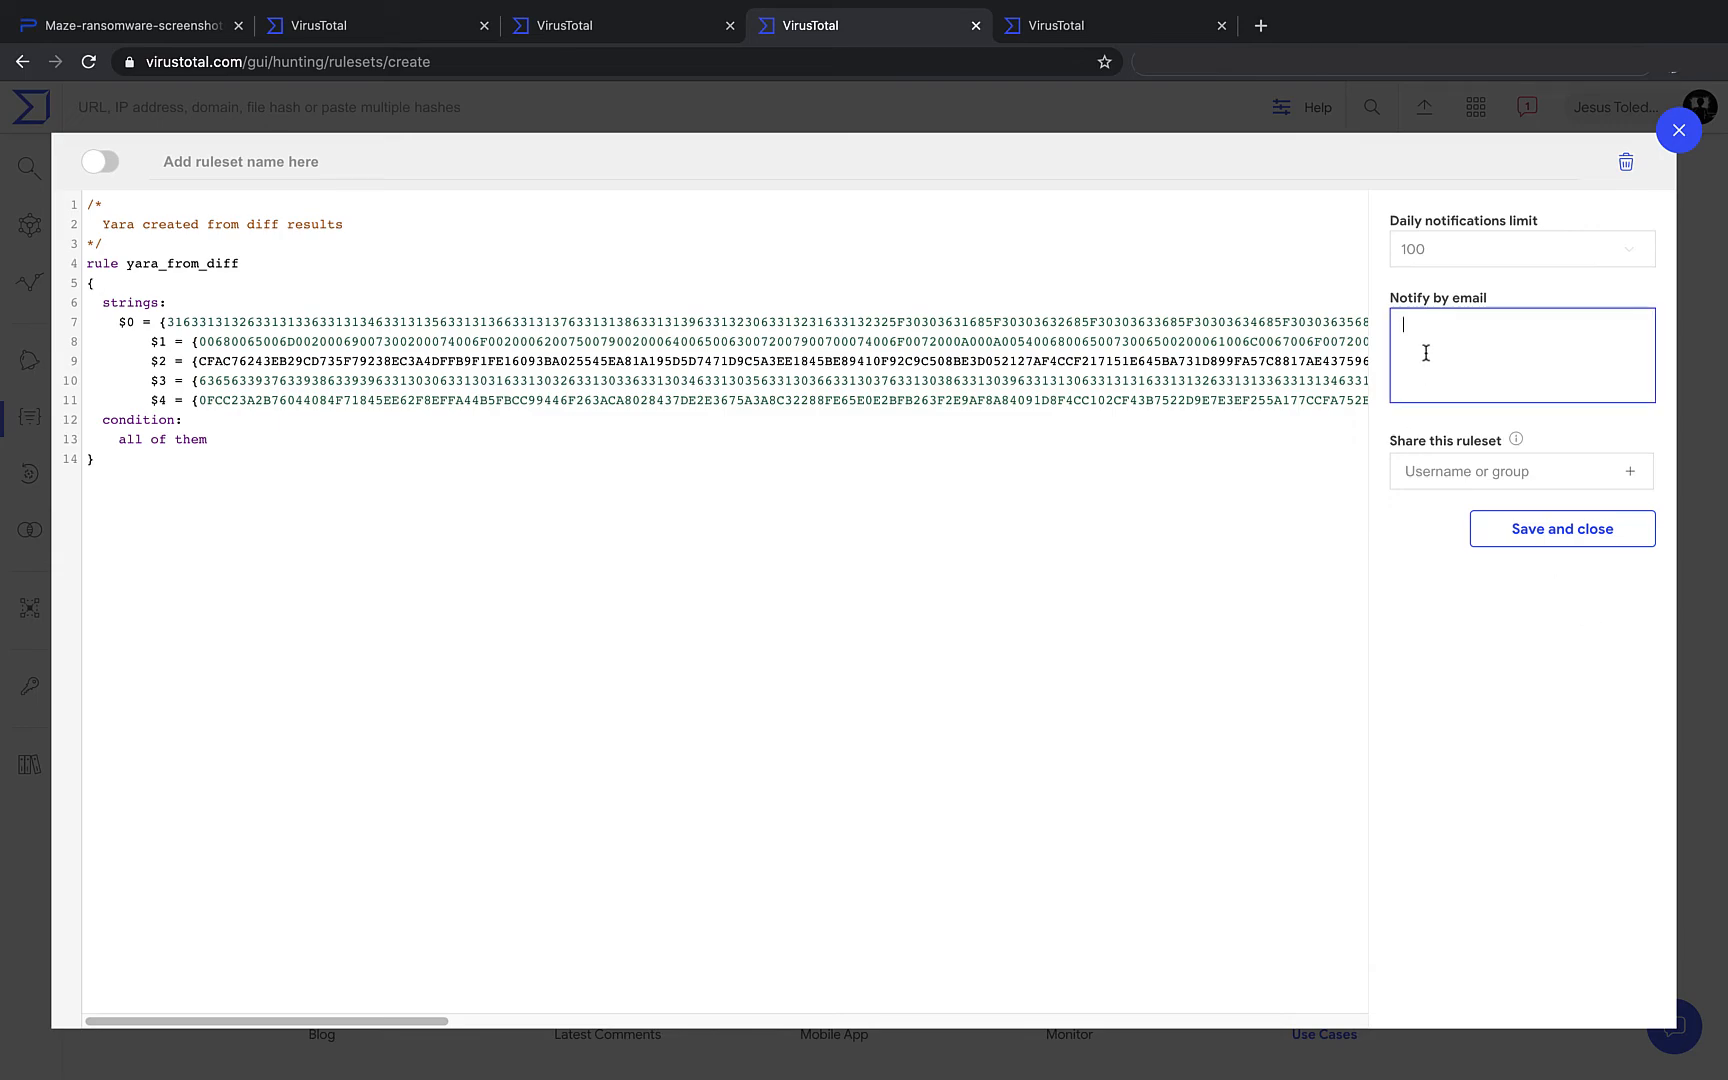
pyautogui.click(1502, 531)
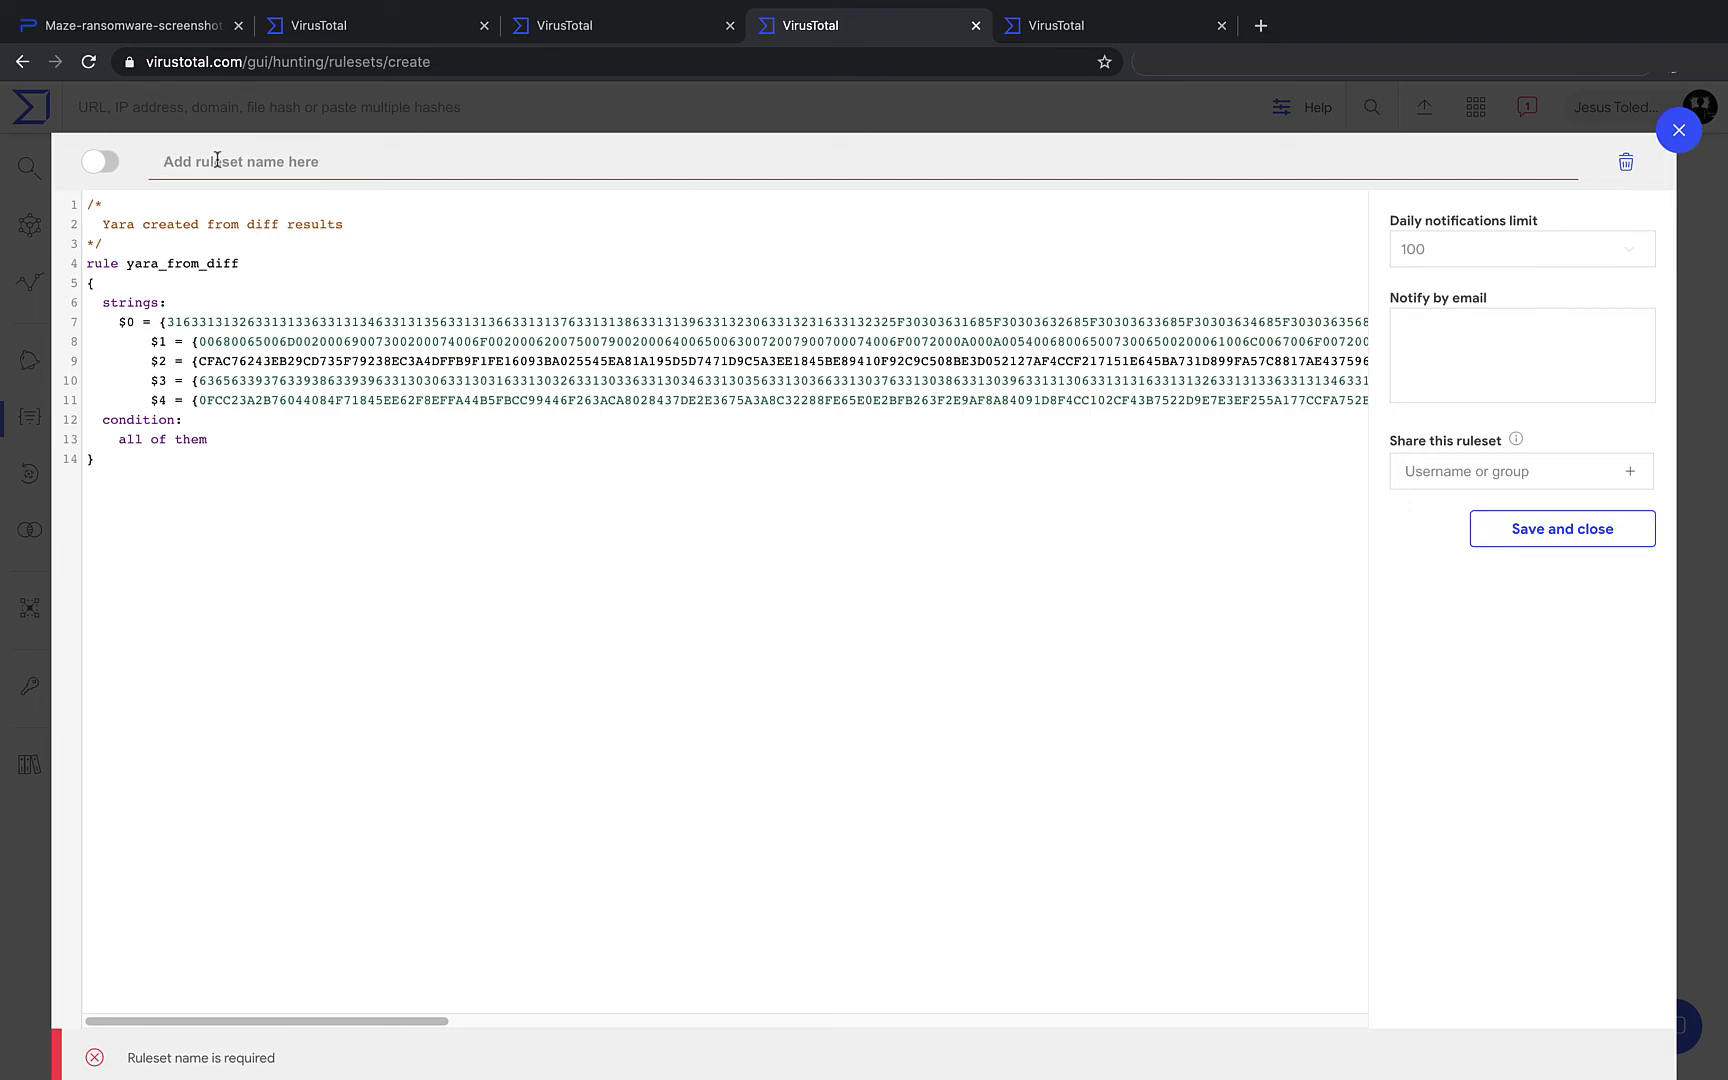
pyautogui.write('demo_vtdiff')
# - Enter the notification email address, save the ruleset, and enable demo_vtdiff
pyautogui.click(1467, 359)
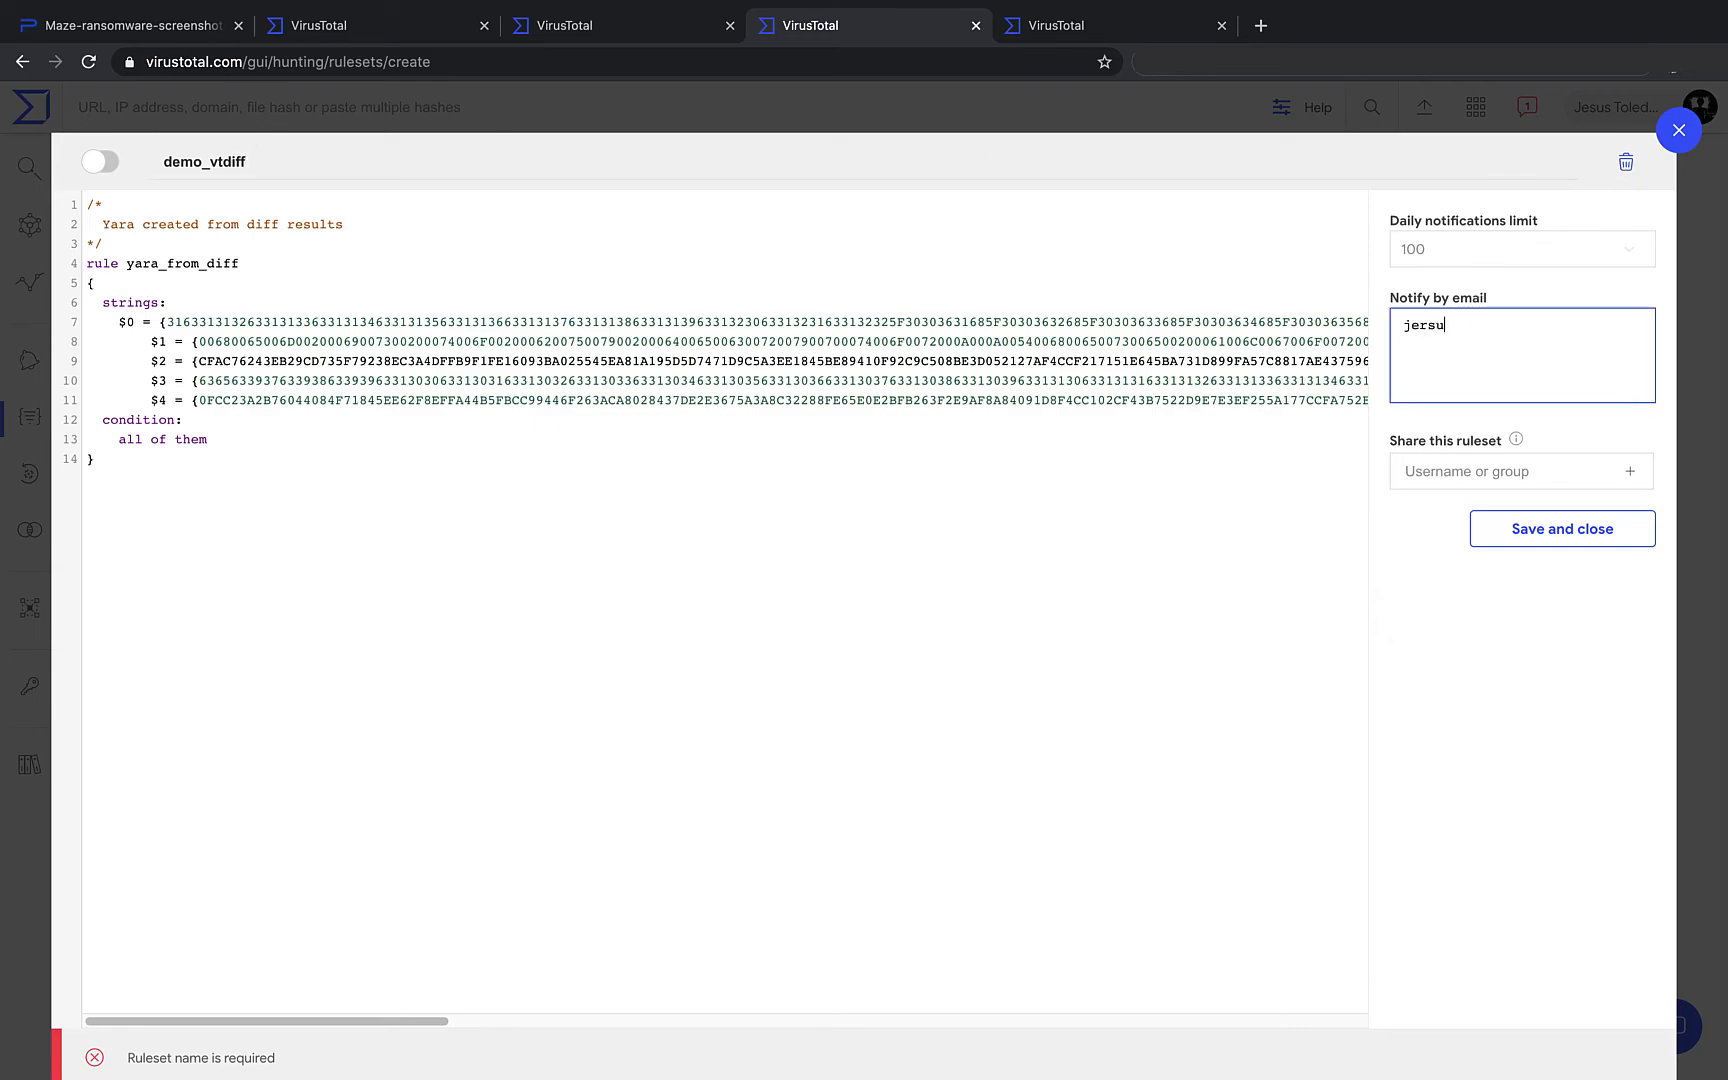
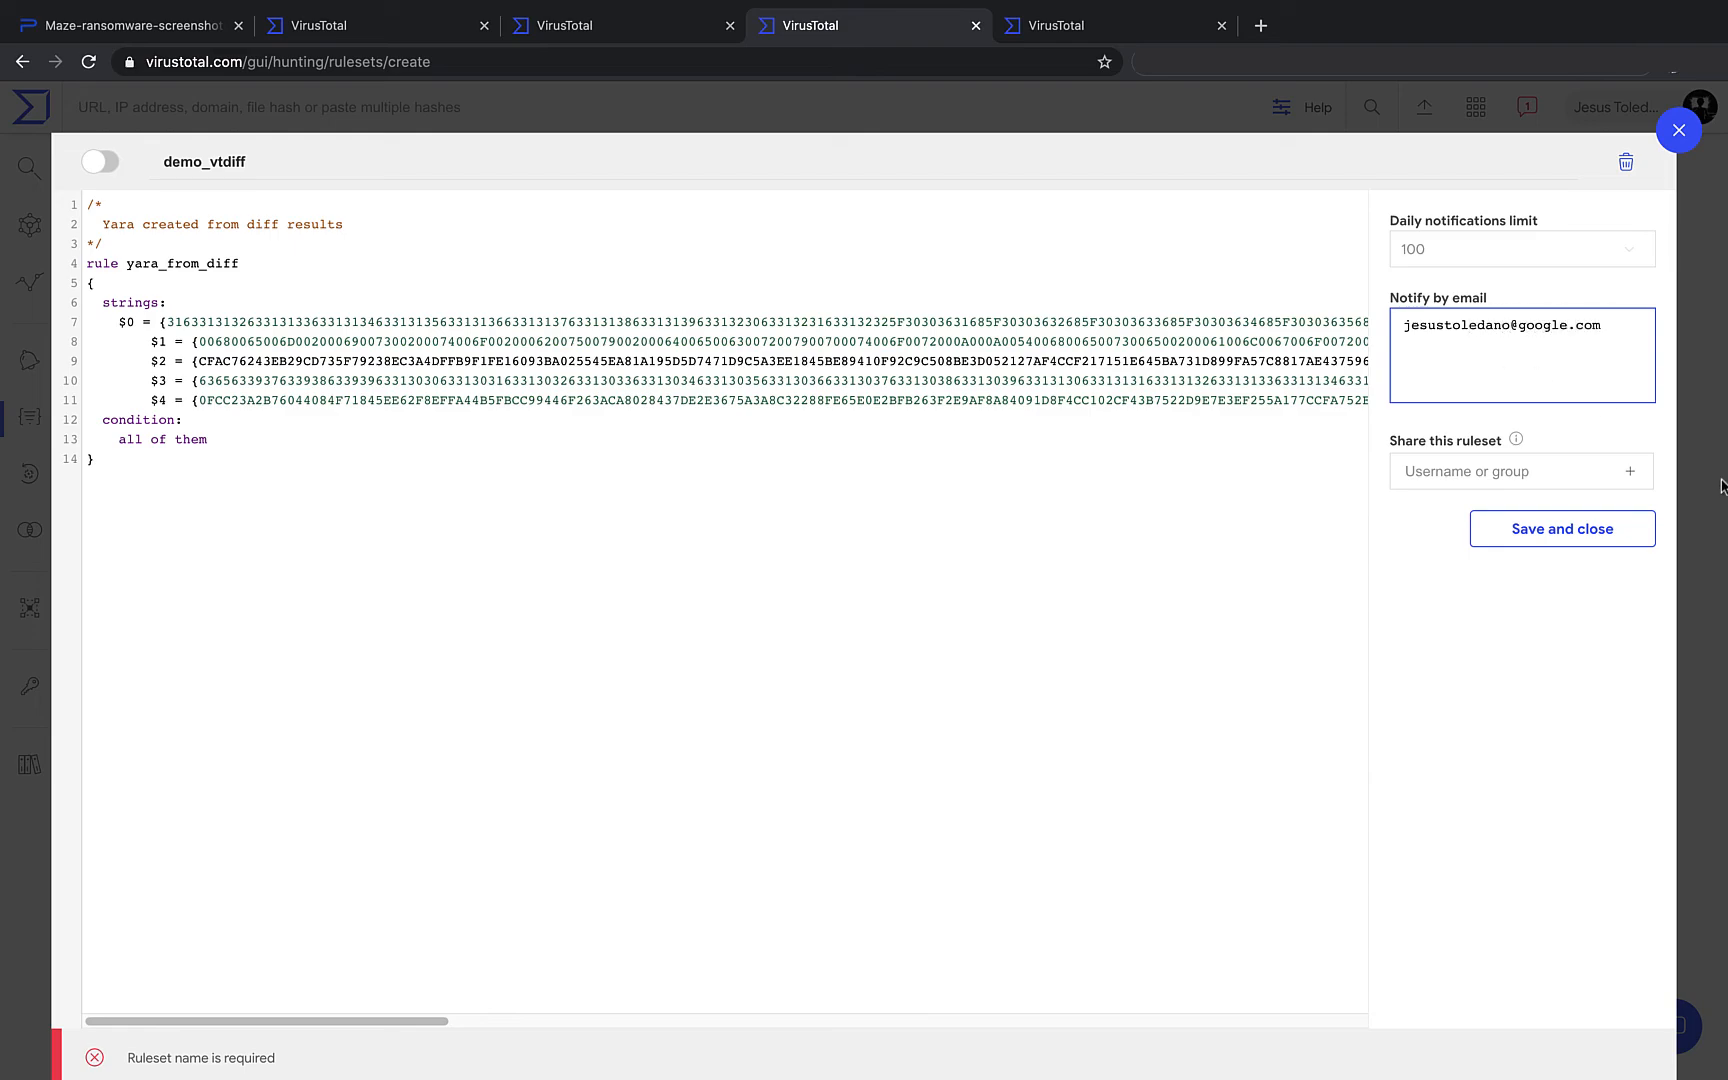
pyautogui.click(1600, 540)
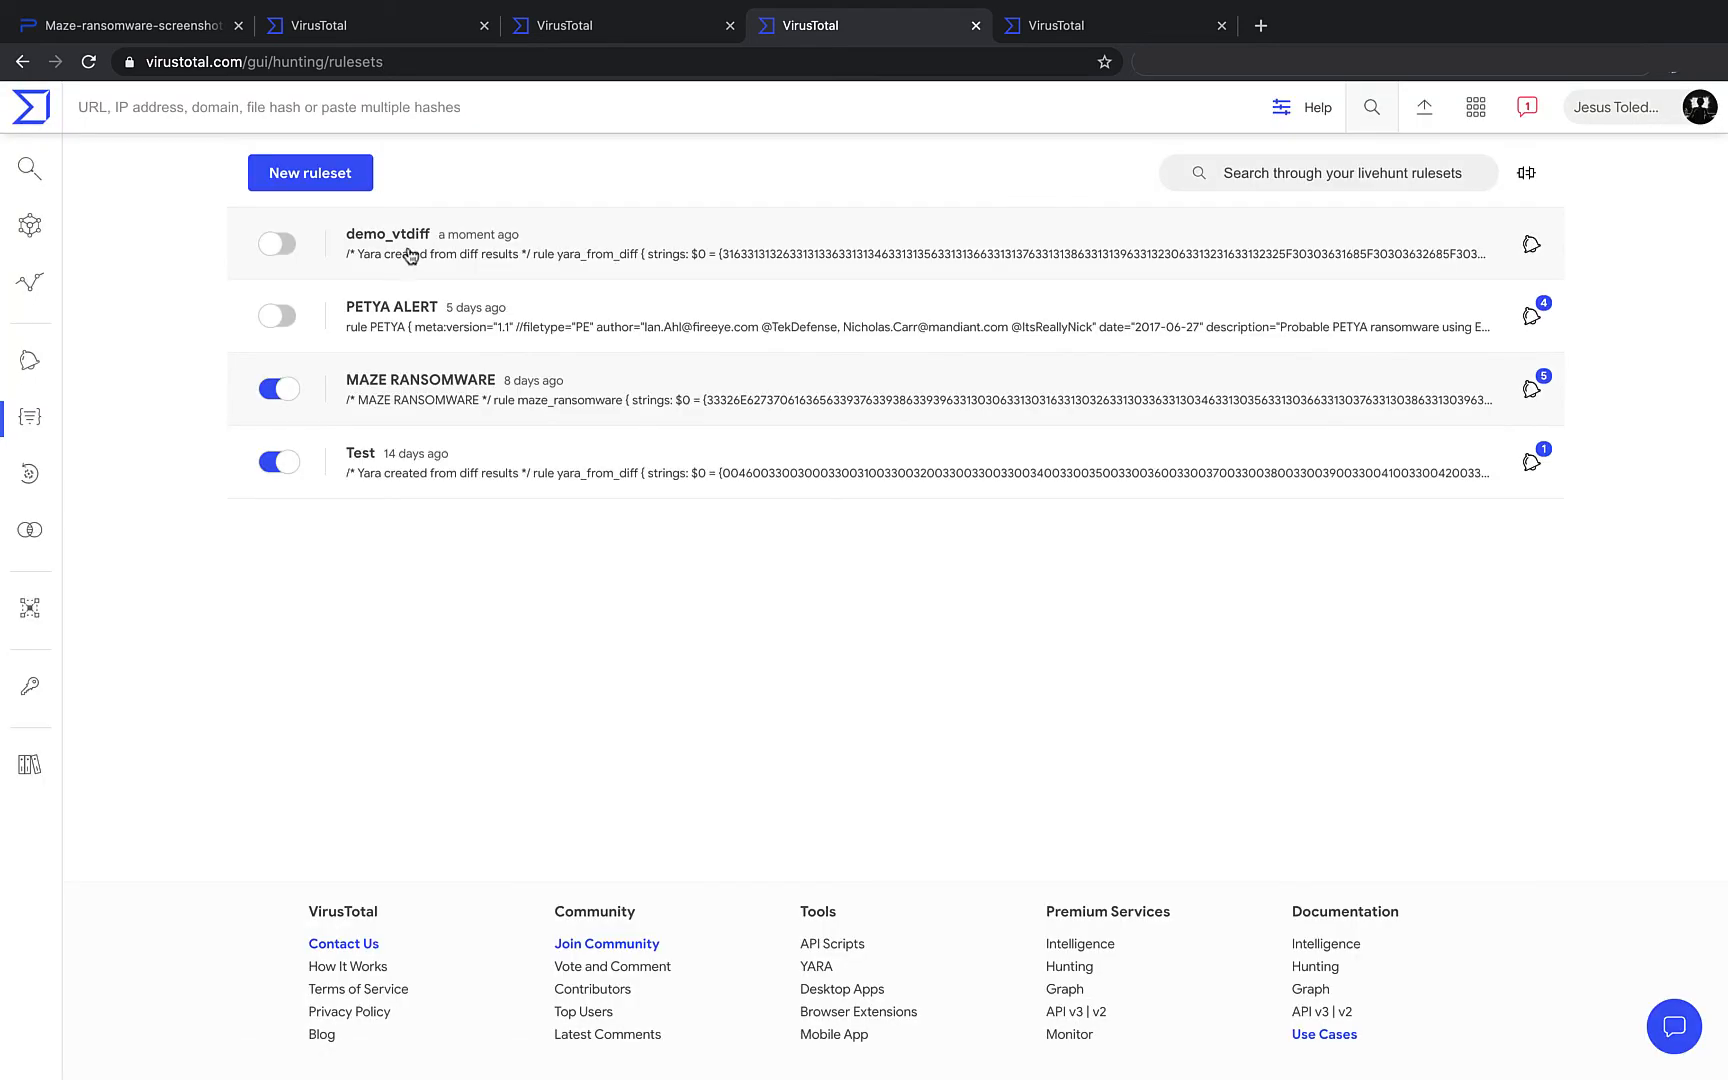
pyautogui.click(275, 244)
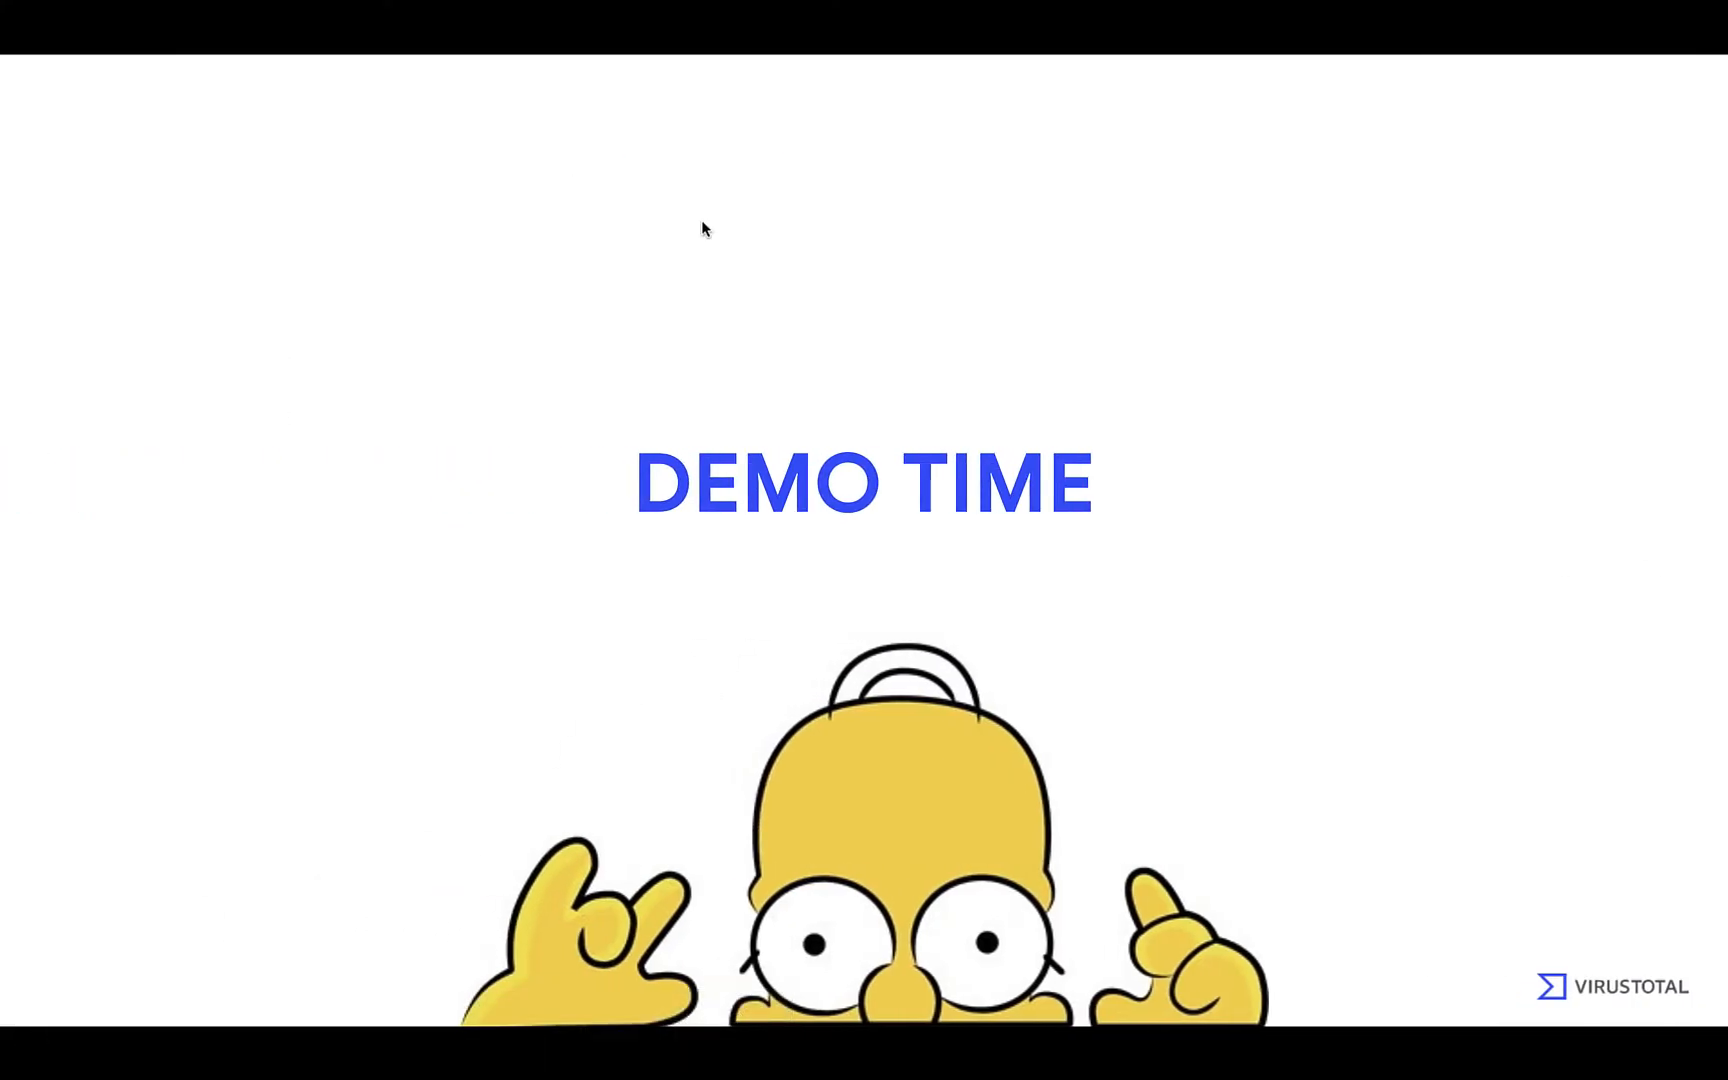
# - Advance to the Best Practices slide and reveal the point 'Use one hash per line'
pyautogui.click(1650, 572)
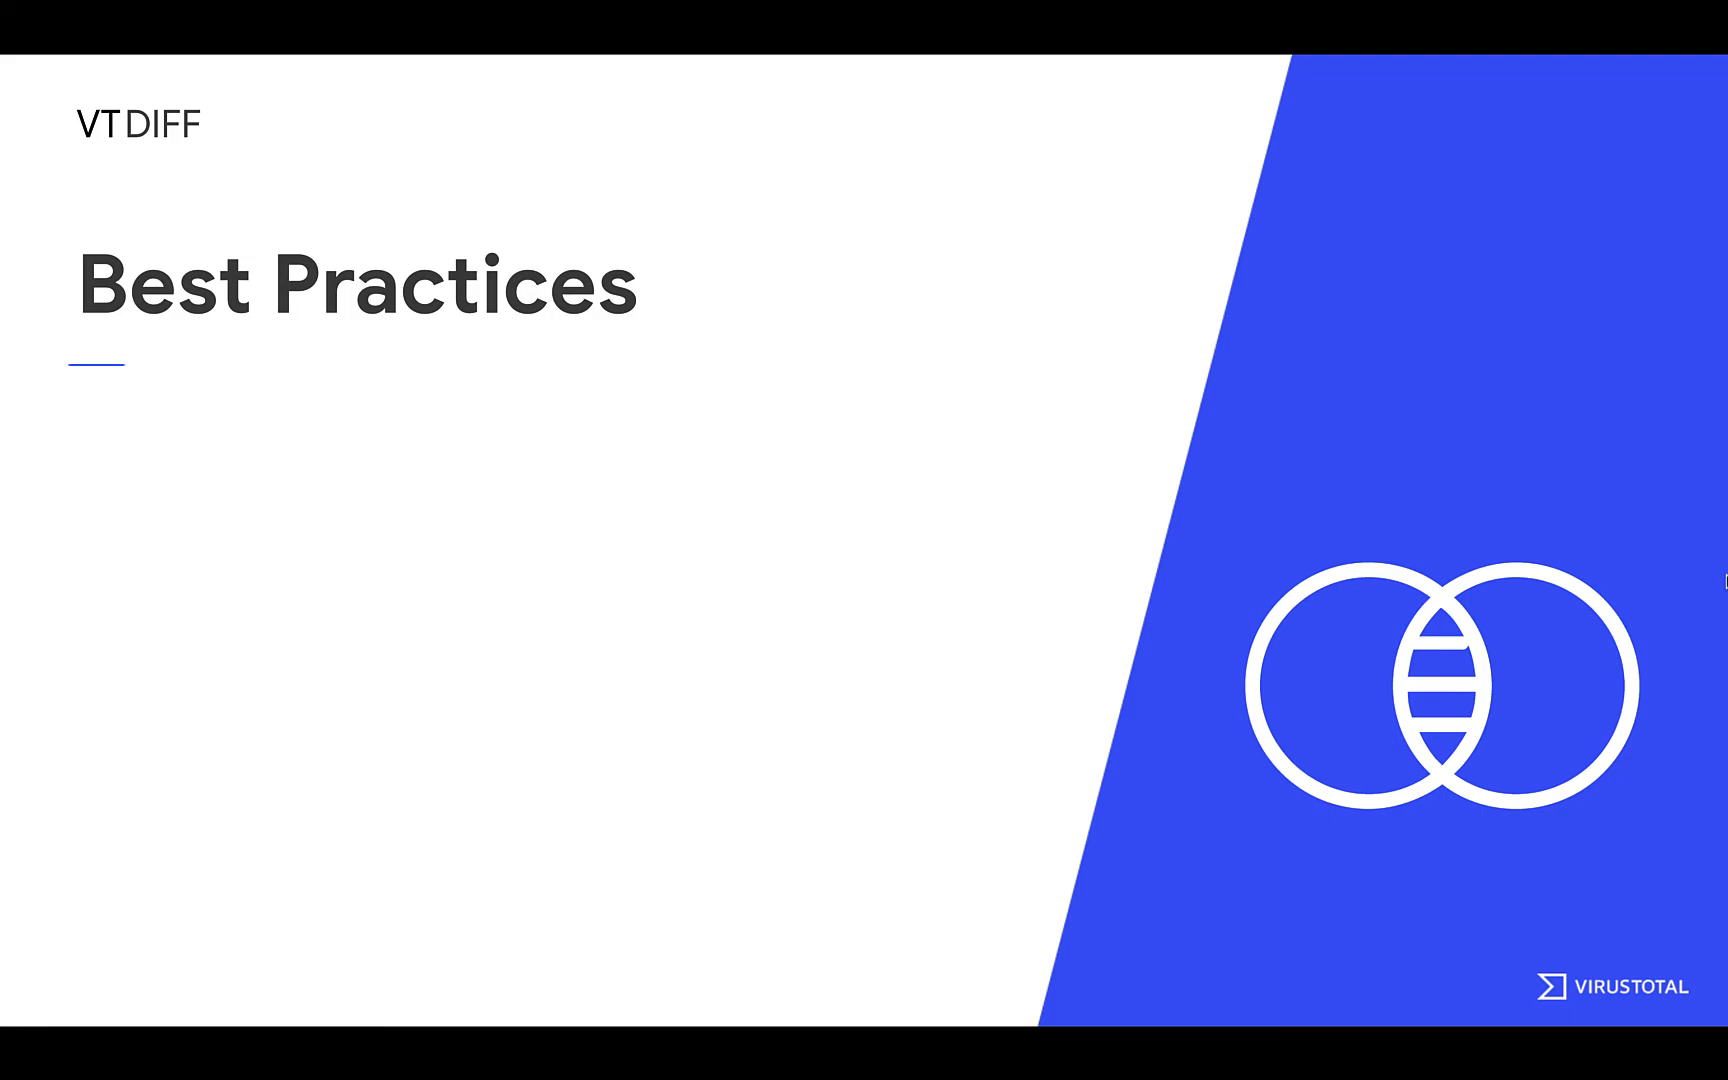
pyautogui.press('Right')
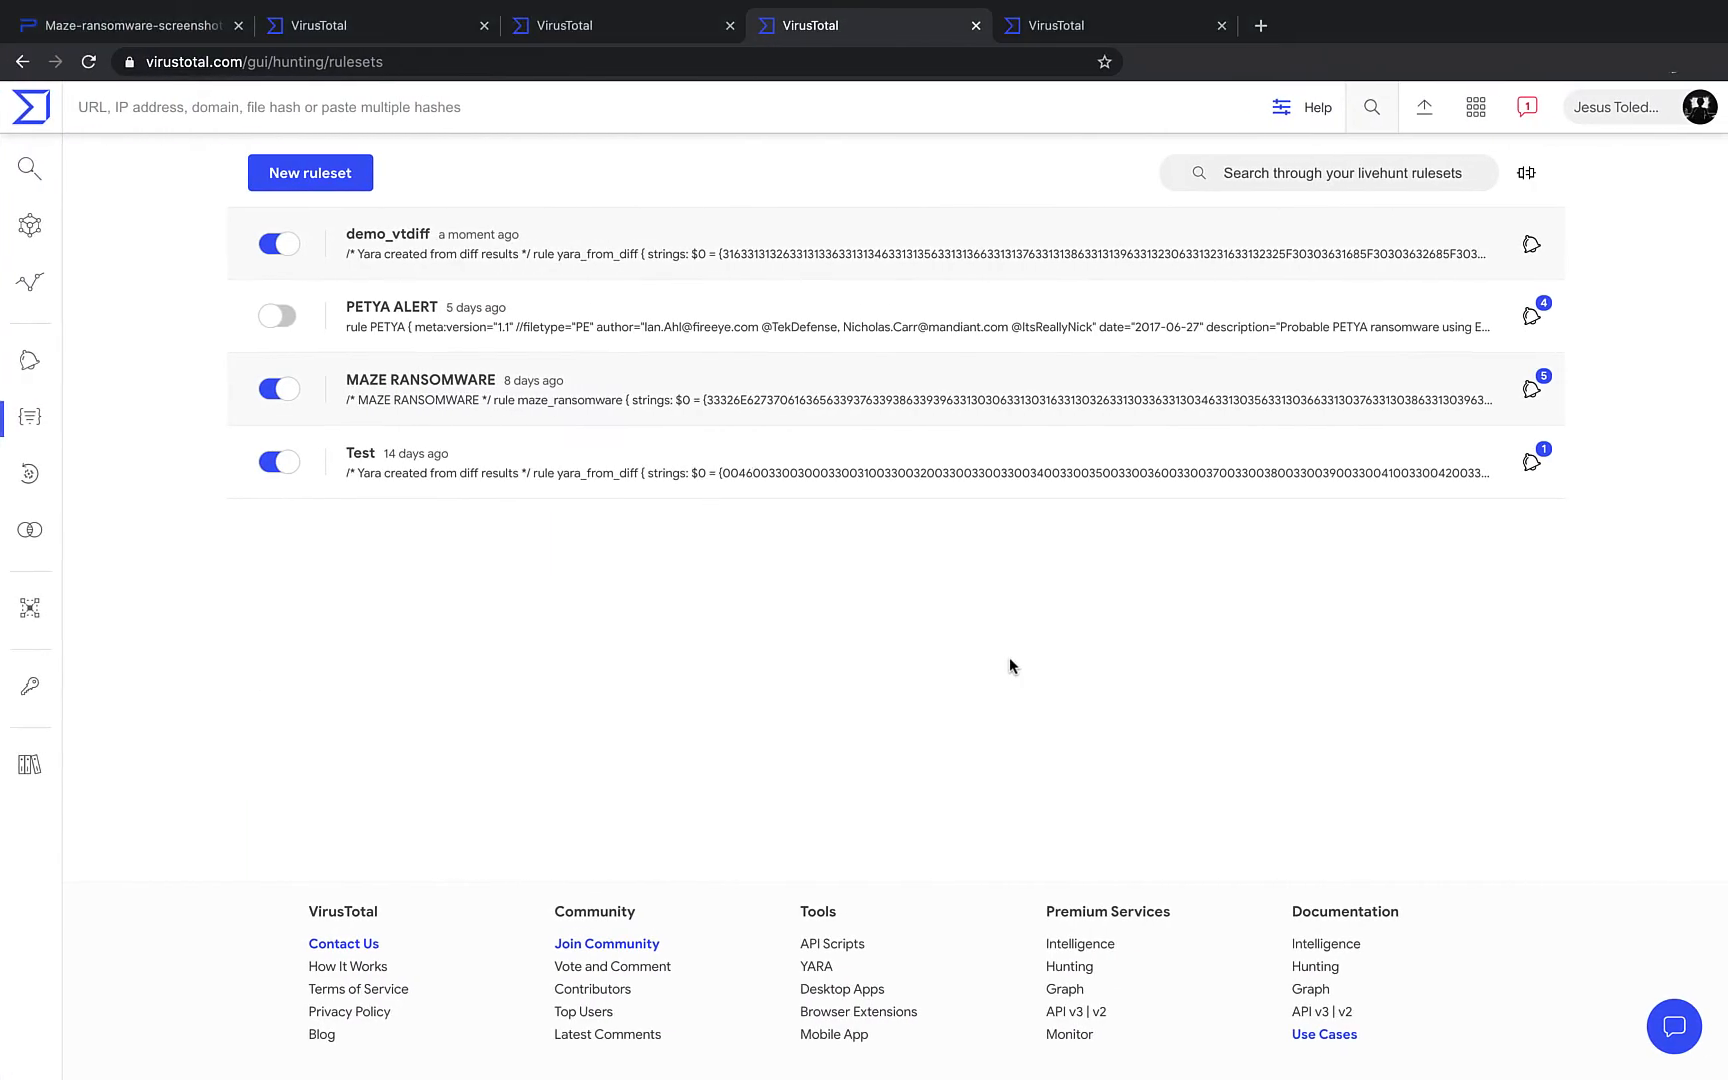
pyautogui.click(60, 533)
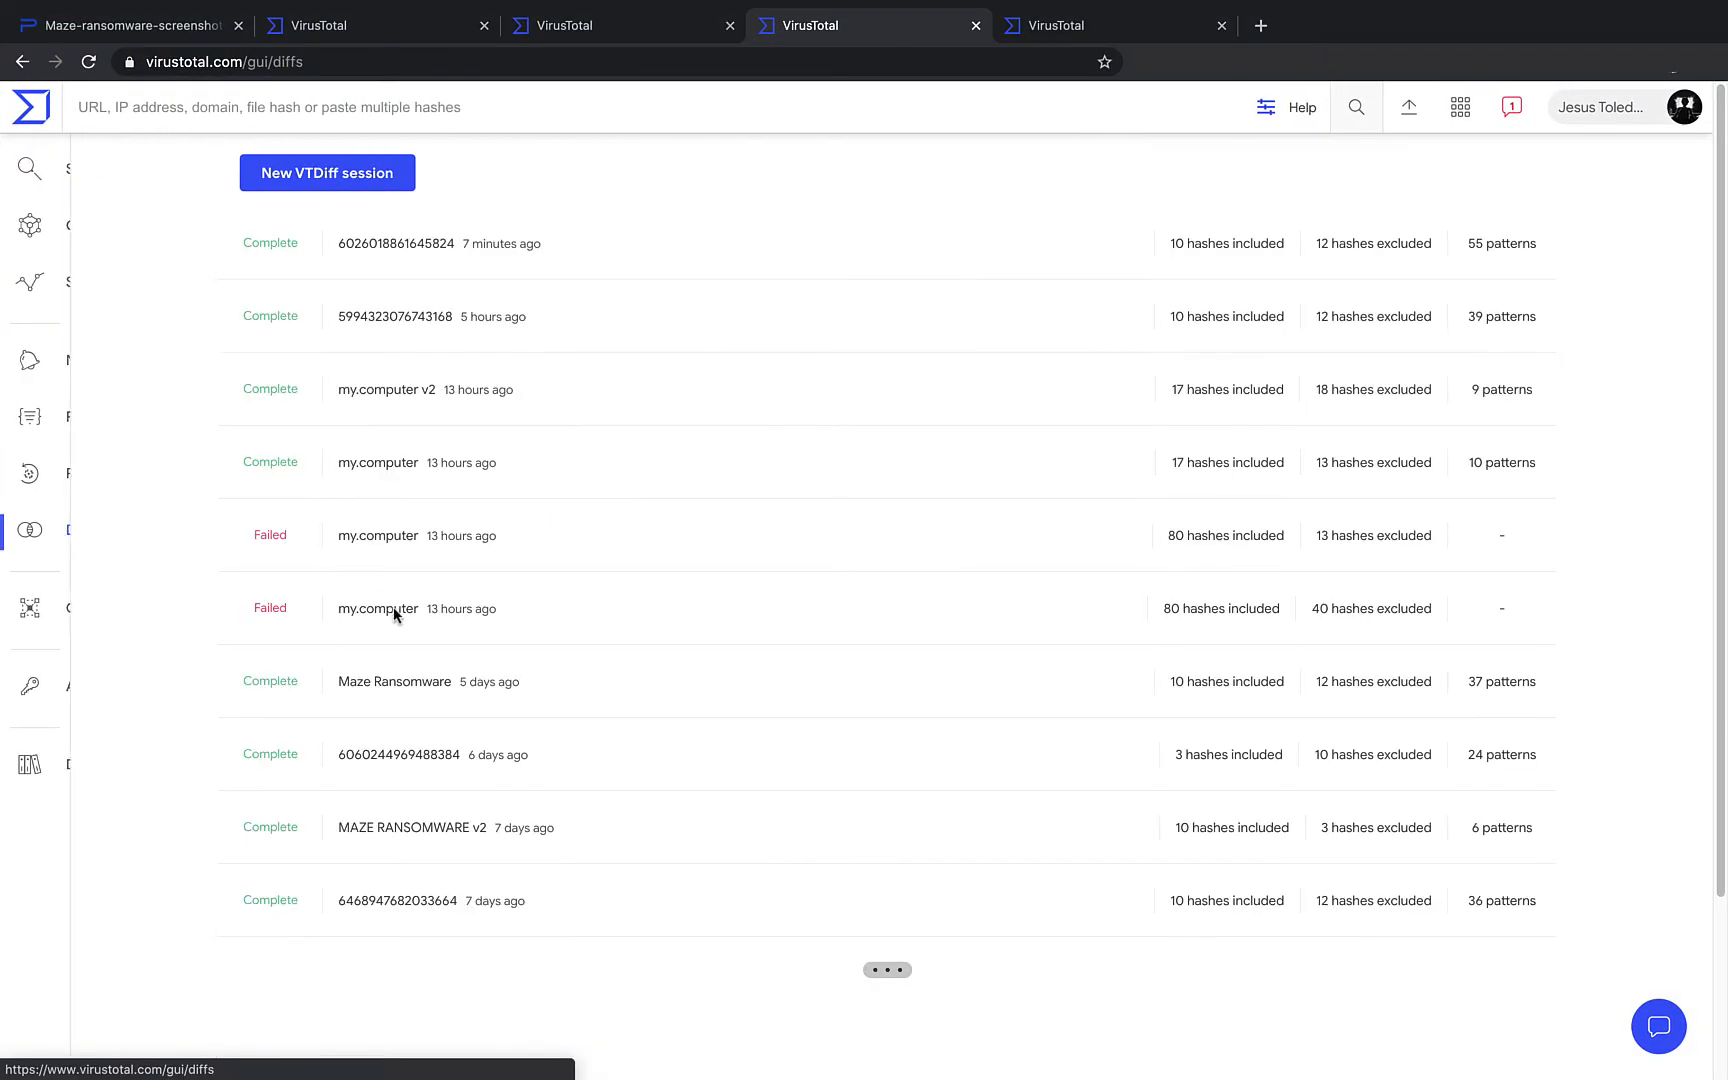
pyautogui.click(369, 245)
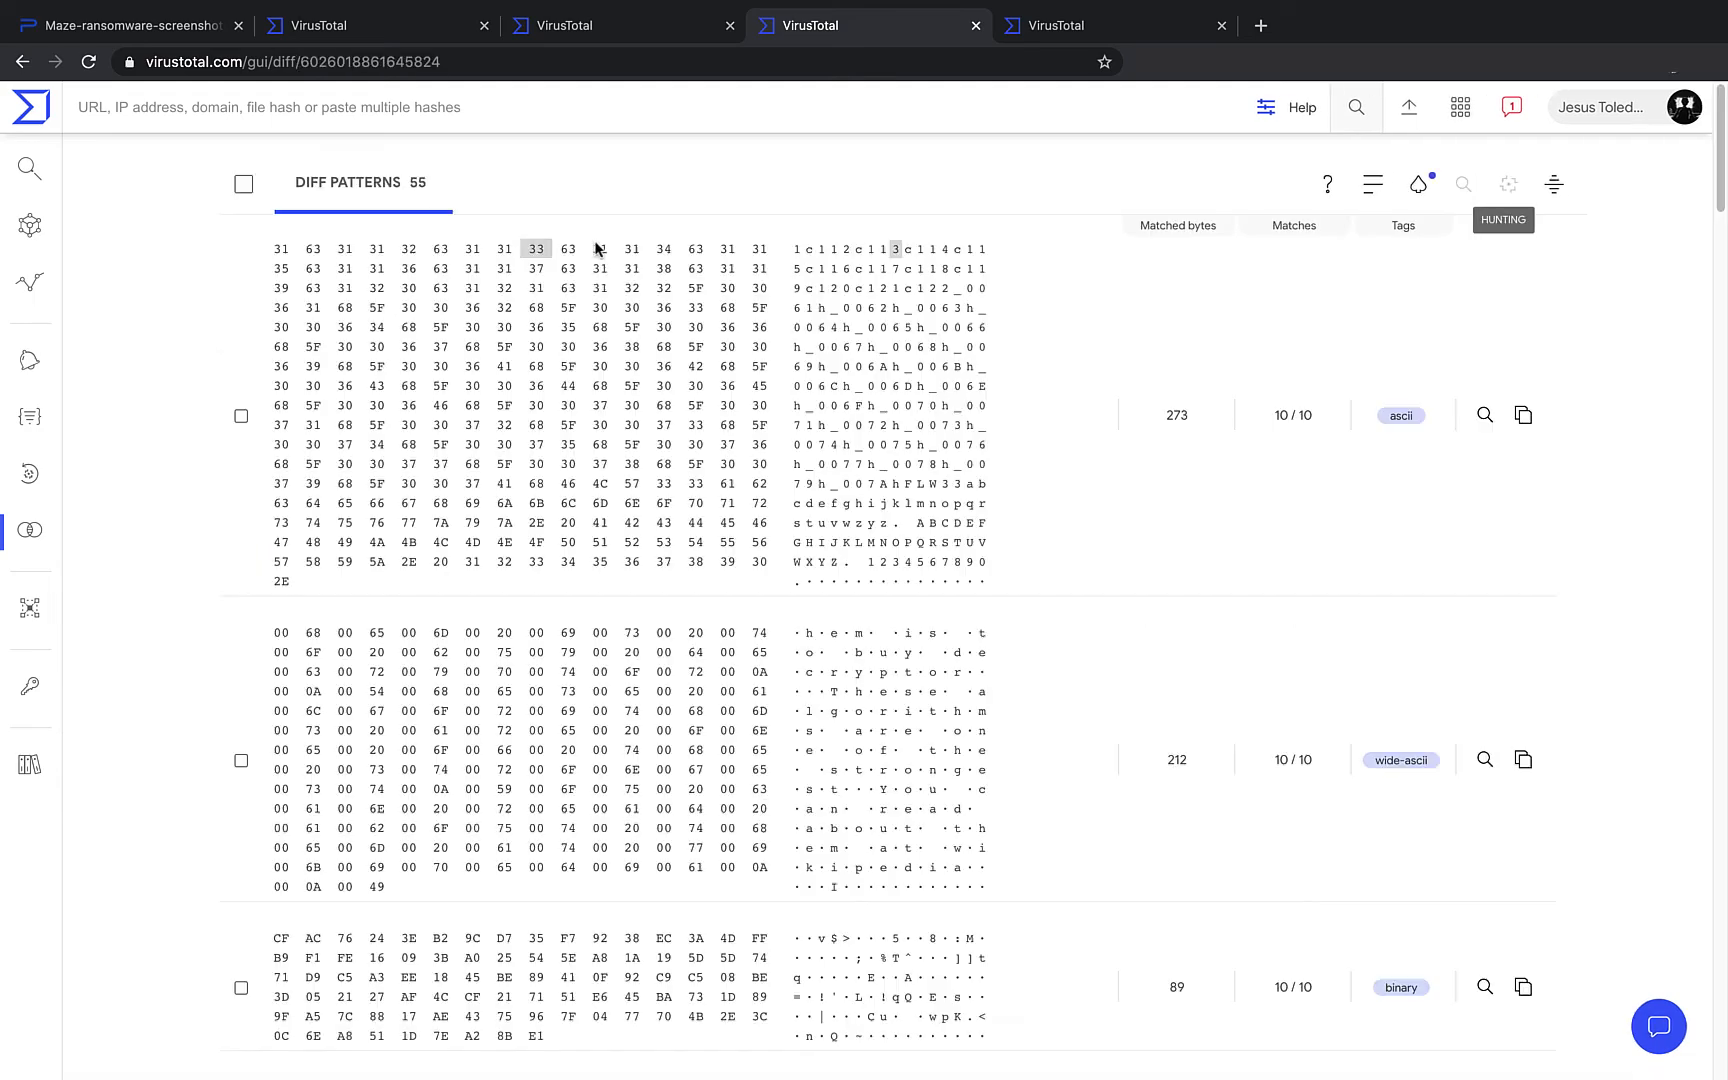
pyautogui.click(1374, 187)
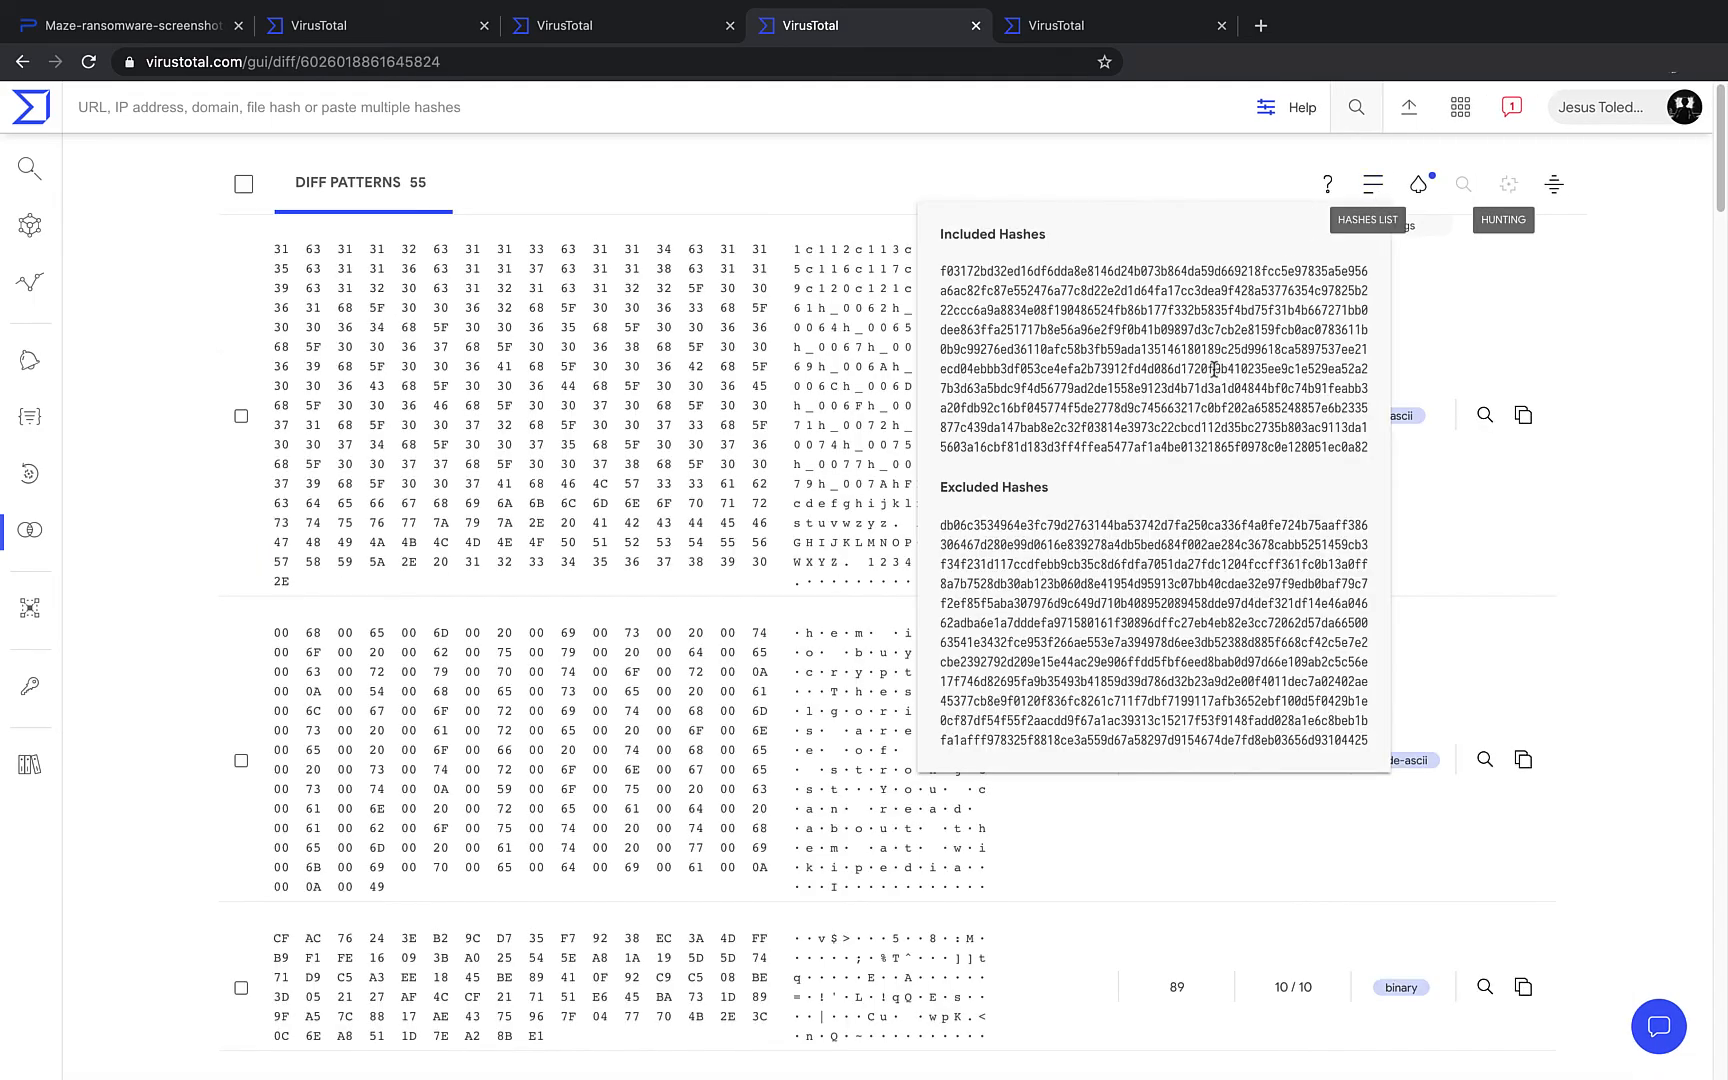
pyautogui.moveTo(1368, 366); pyautogui.dragTo(932, 252)
pyautogui.hotkey('ctrl', 'c')
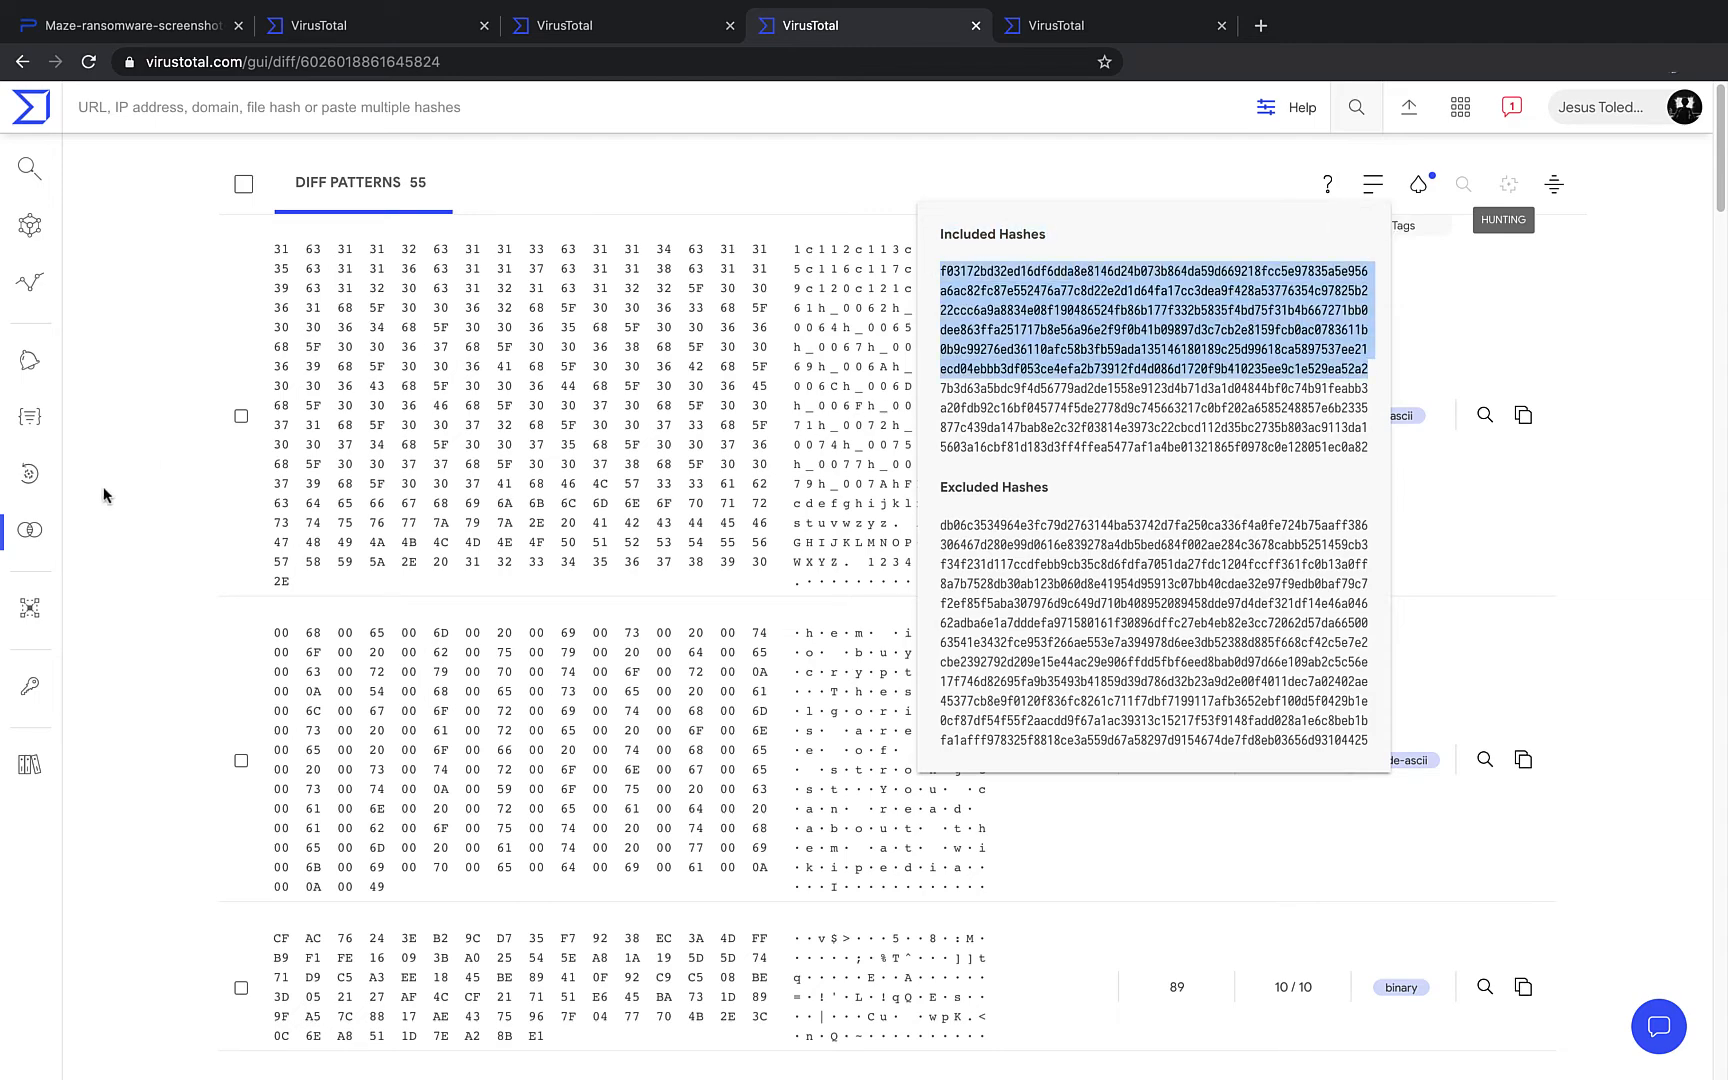
# - Start a new VTDiff session and replace the prefilled included hashes with six pasted hashes, one per line
pyautogui.click(55, 530)
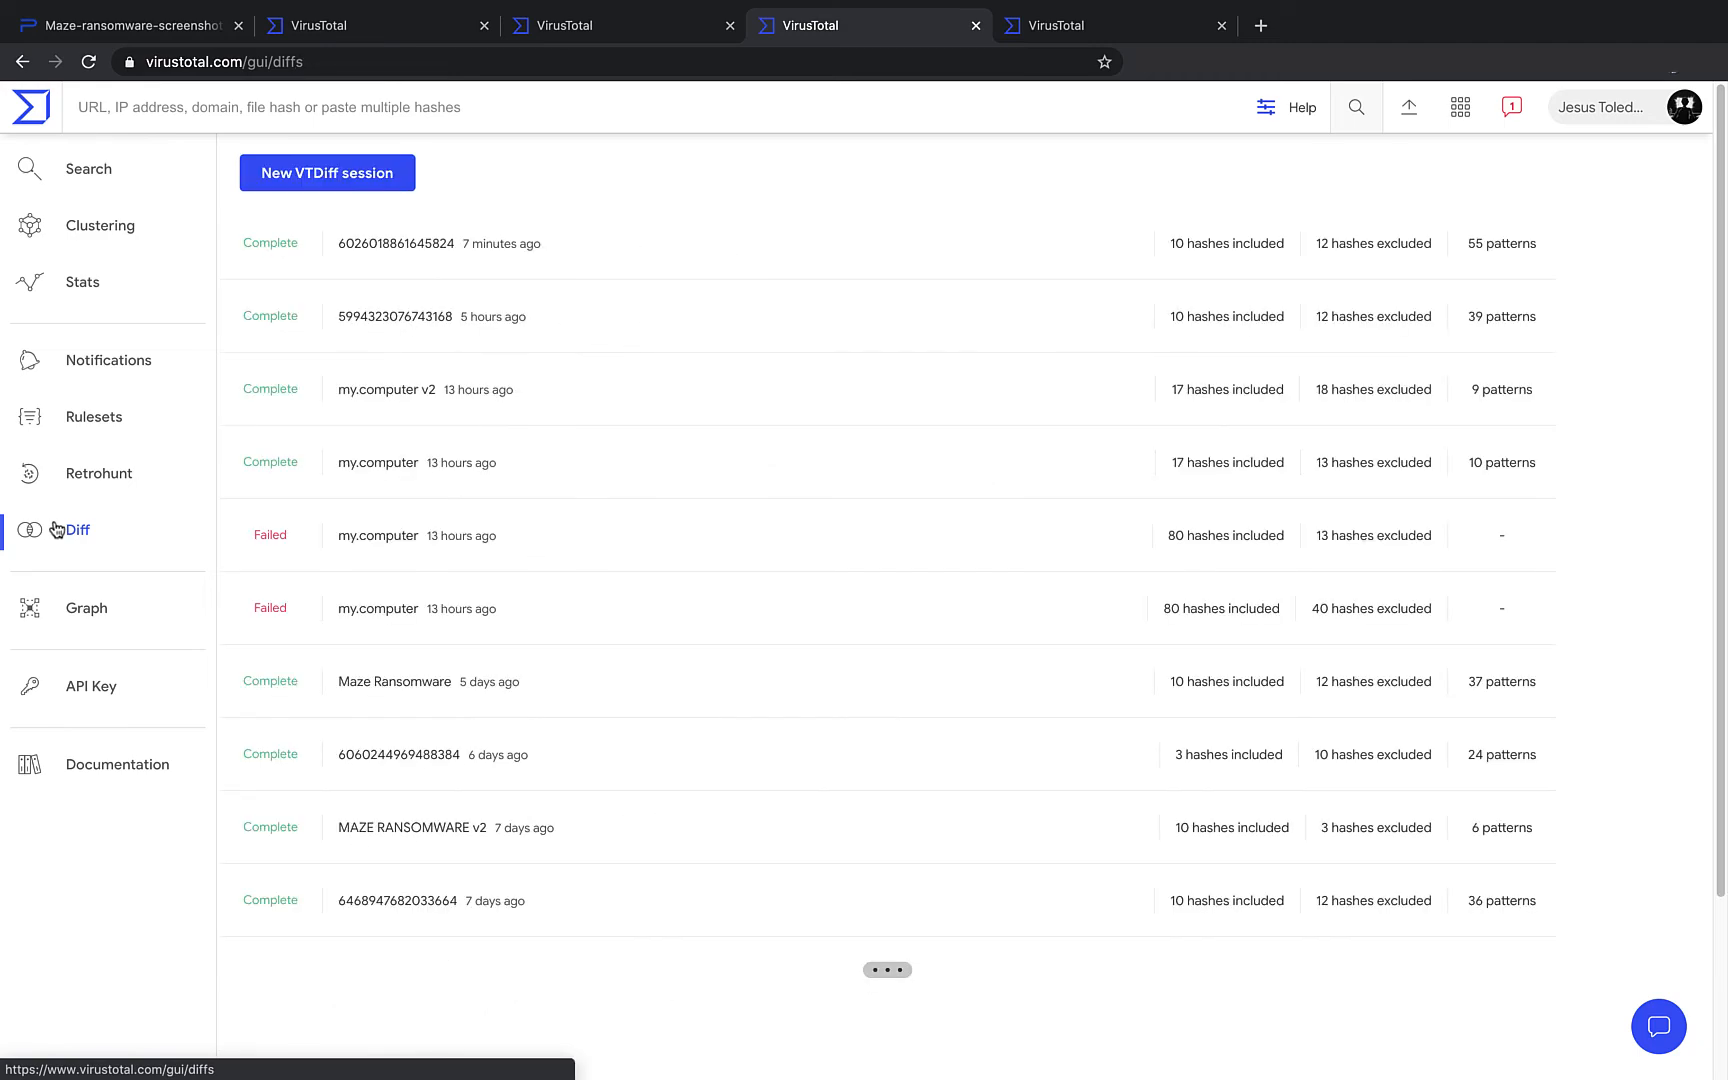
pyautogui.click(300, 180)
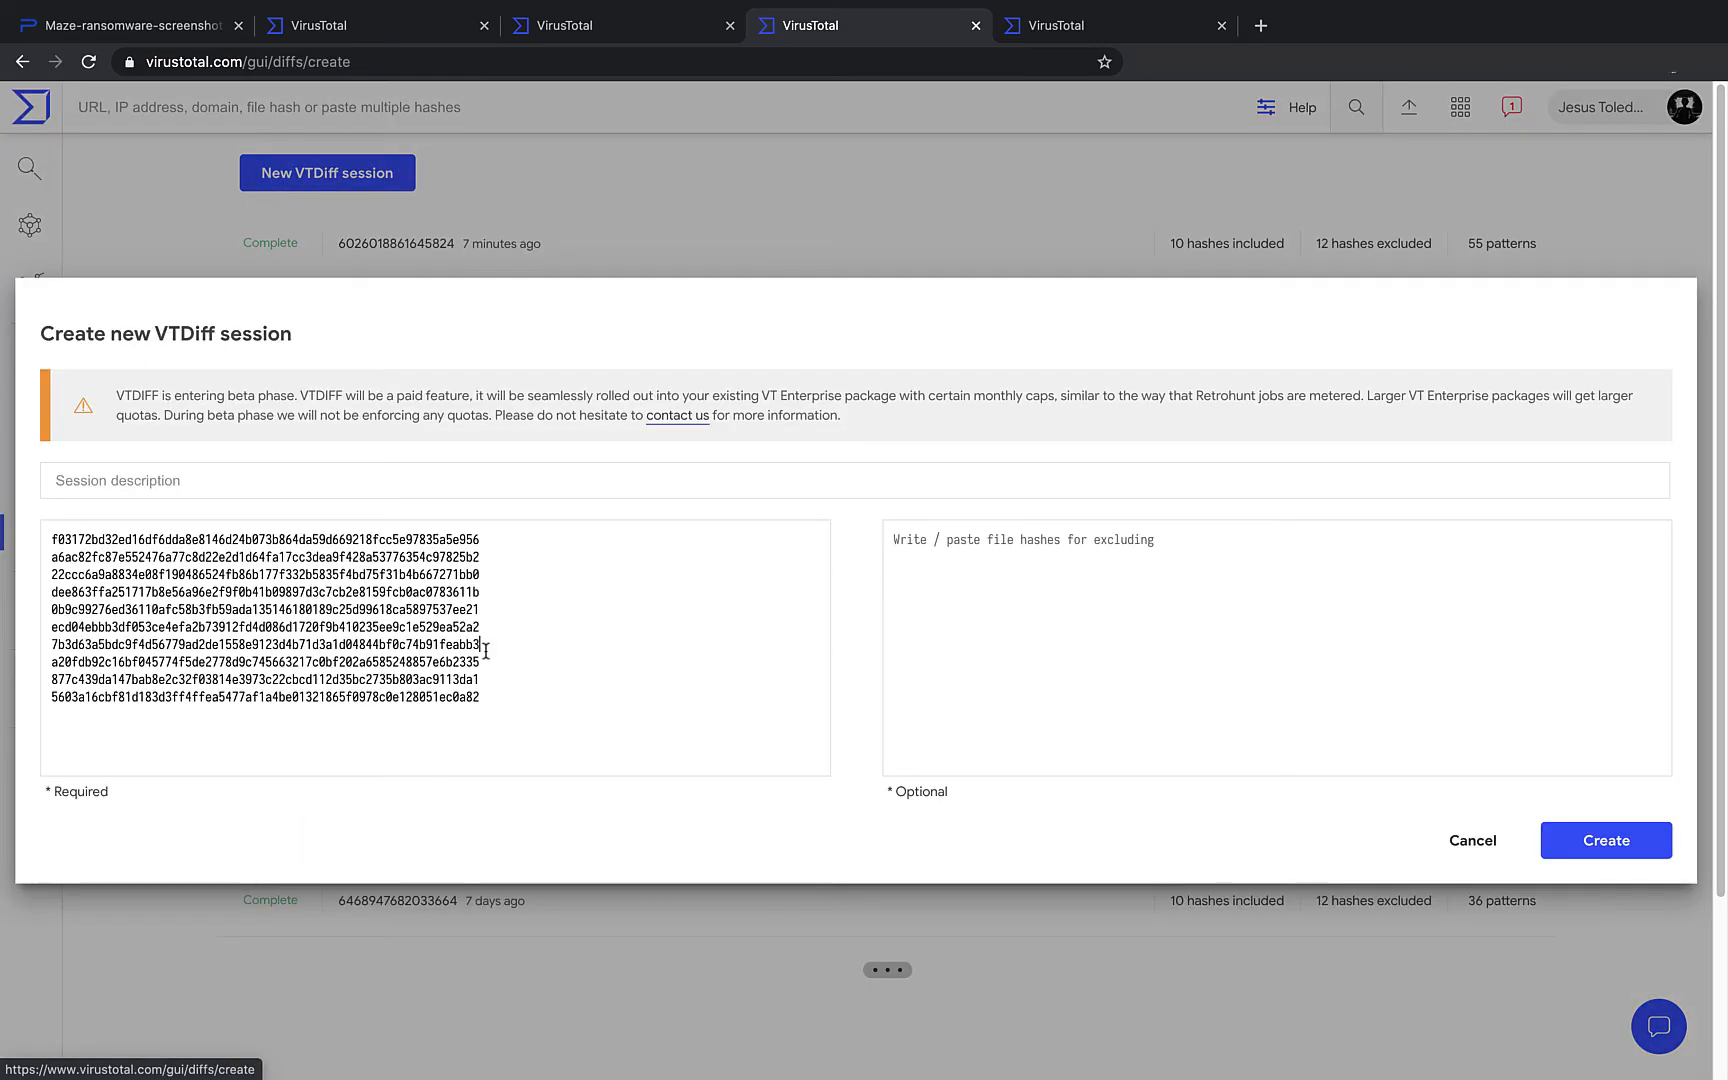
pyautogui.moveTo(502, 706); pyautogui.dragTo(42, 519)
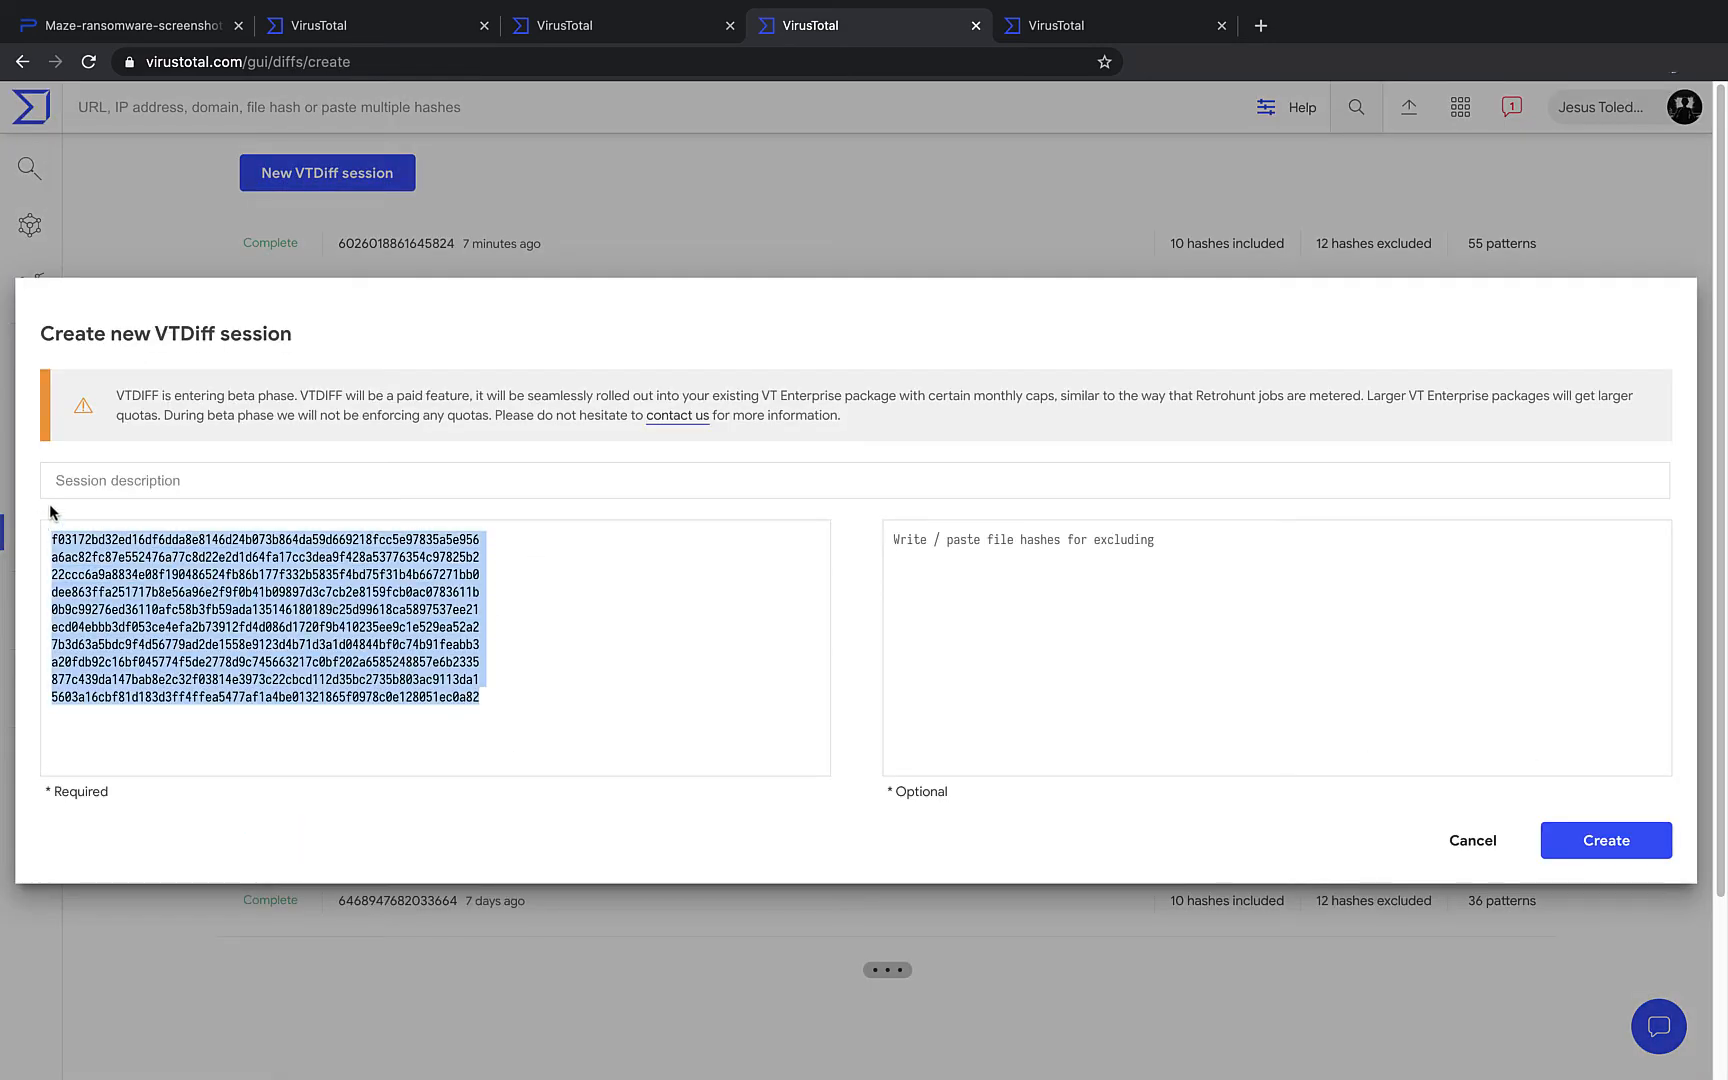
pyautogui.hotkey('ctrl', 'v')
pyautogui.click(488, 544)
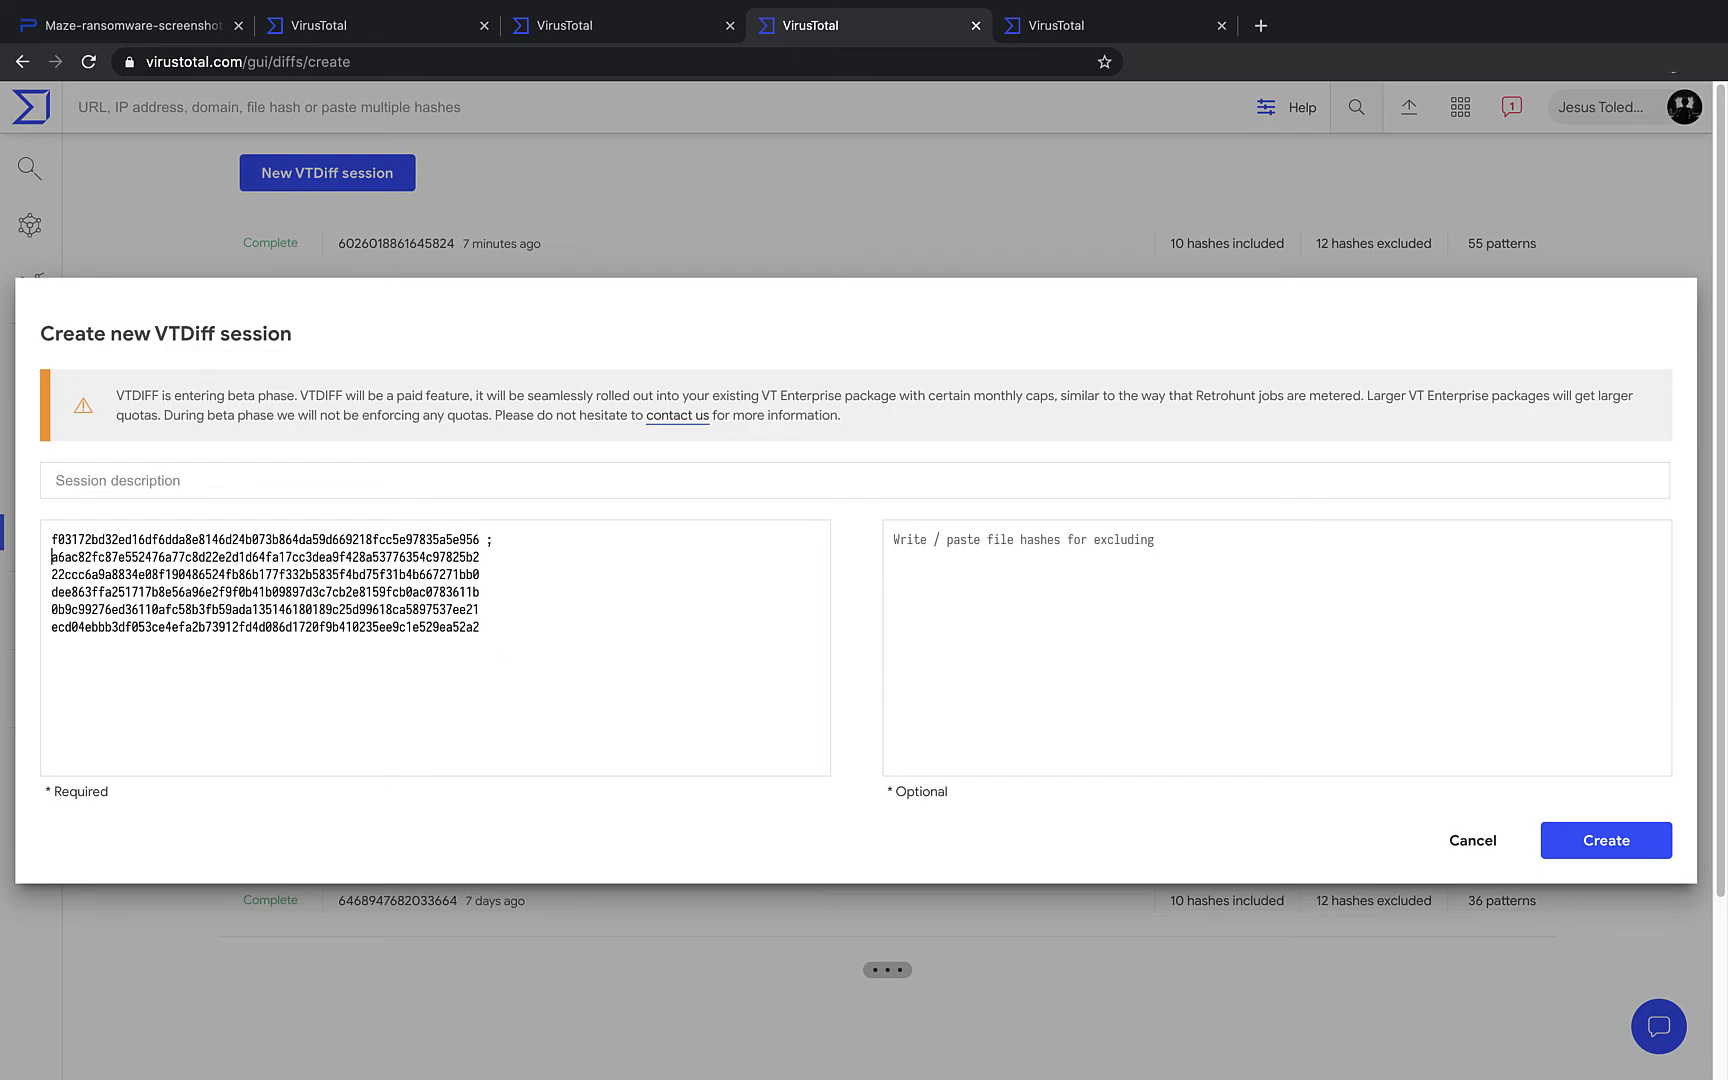
pyautogui.press('BackSpace')
# - Show out2.exe's relations in the browser alongside presenting the Best Practices slide
pyautogui.click(347, 25)
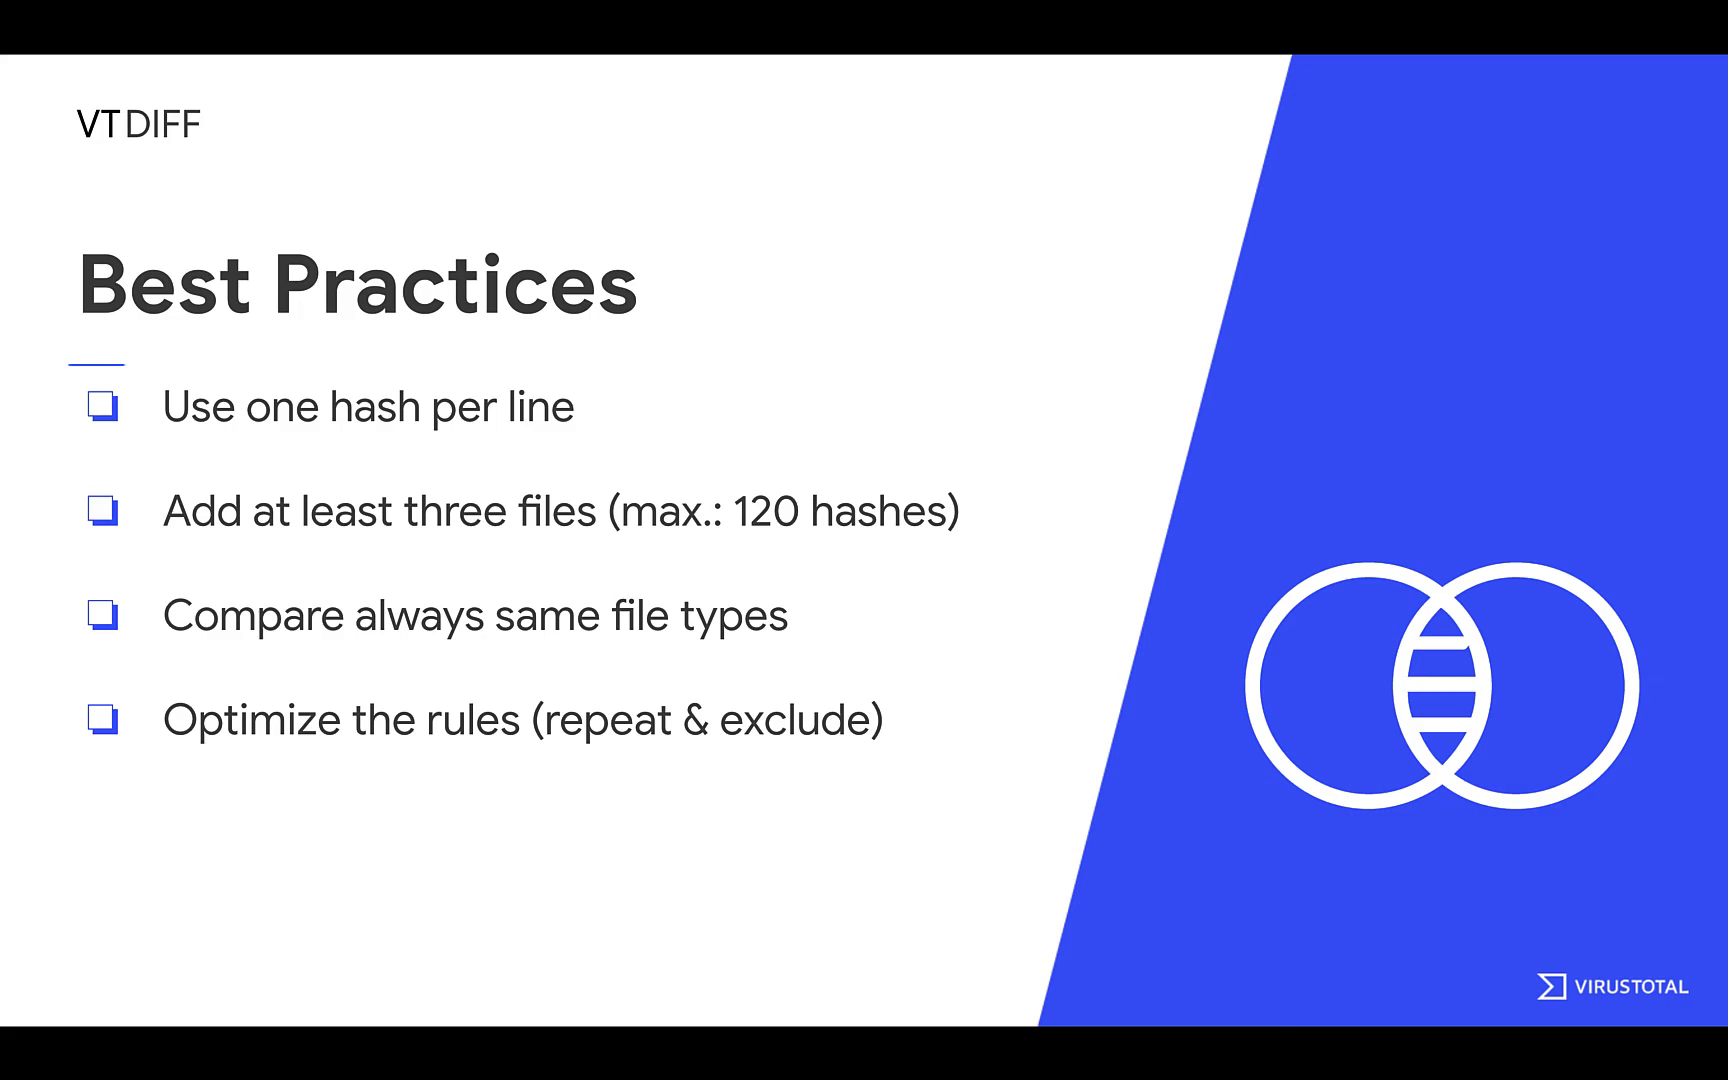
pyautogui.moveTo(500, 866)
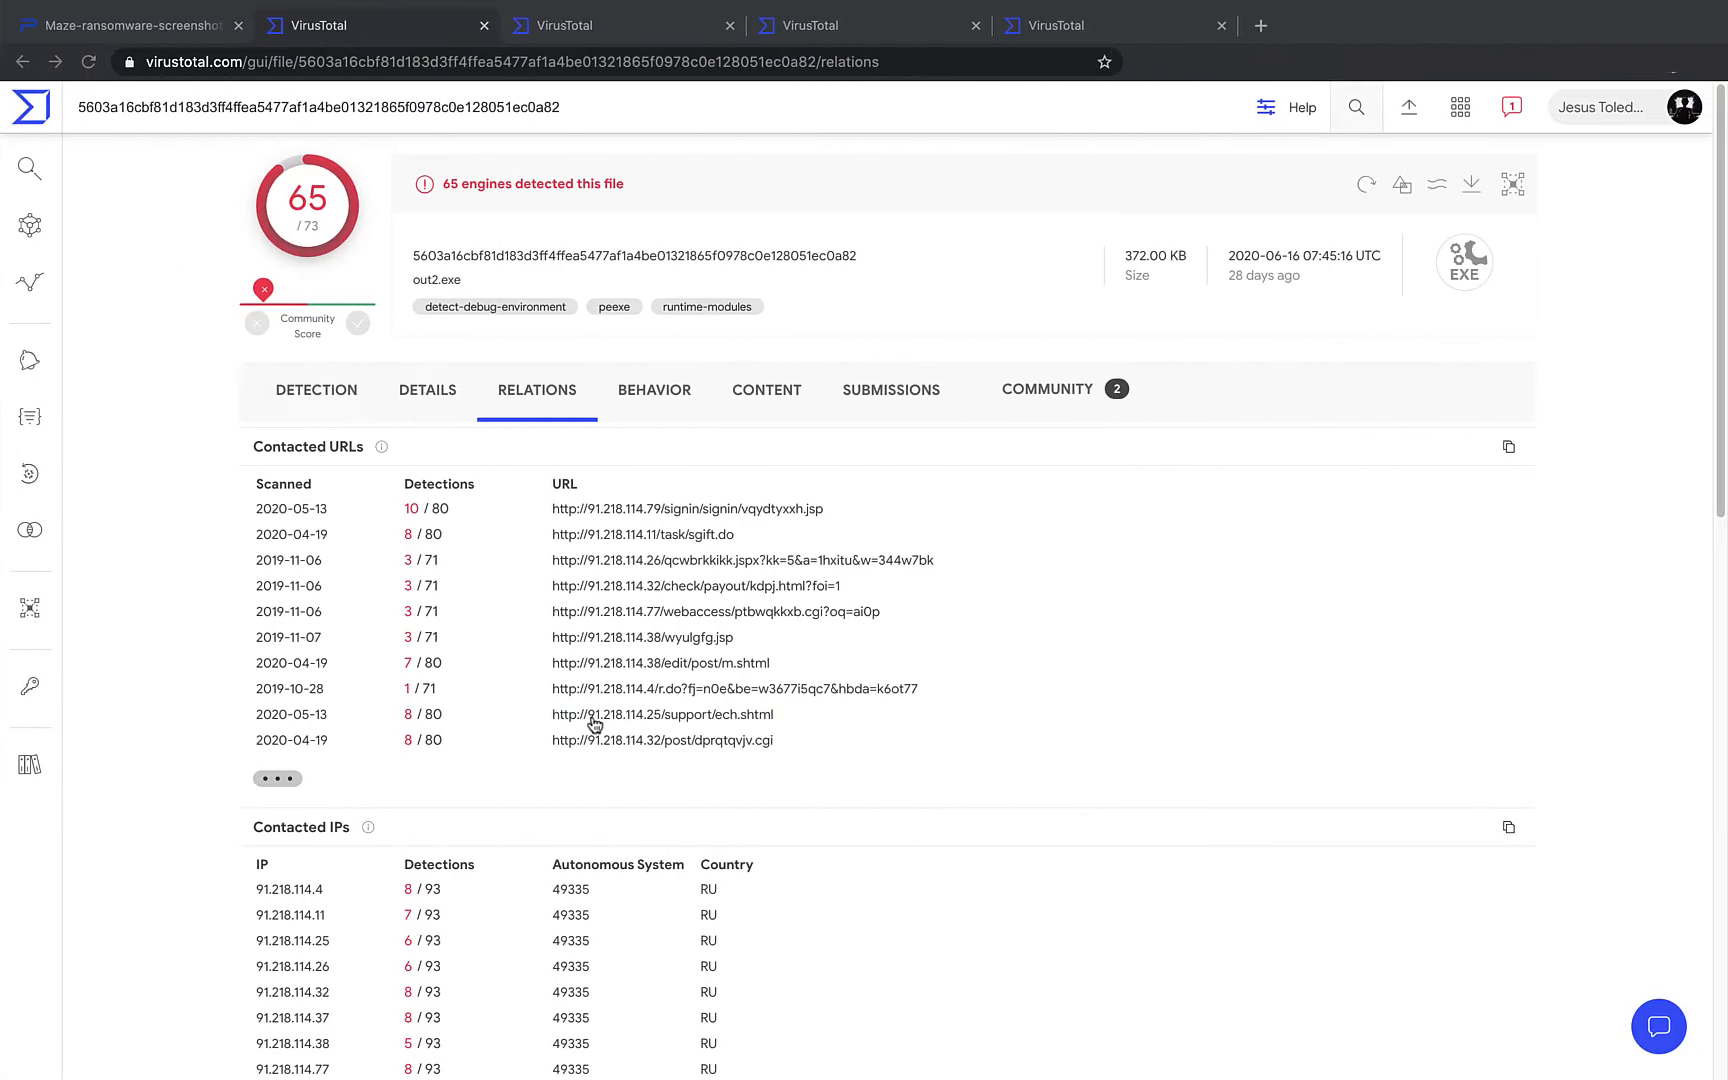
# - Revisit the running retrohunt job's 44 matches, then go to the VTDiff sessions page
pyautogui.click(1030, 24)
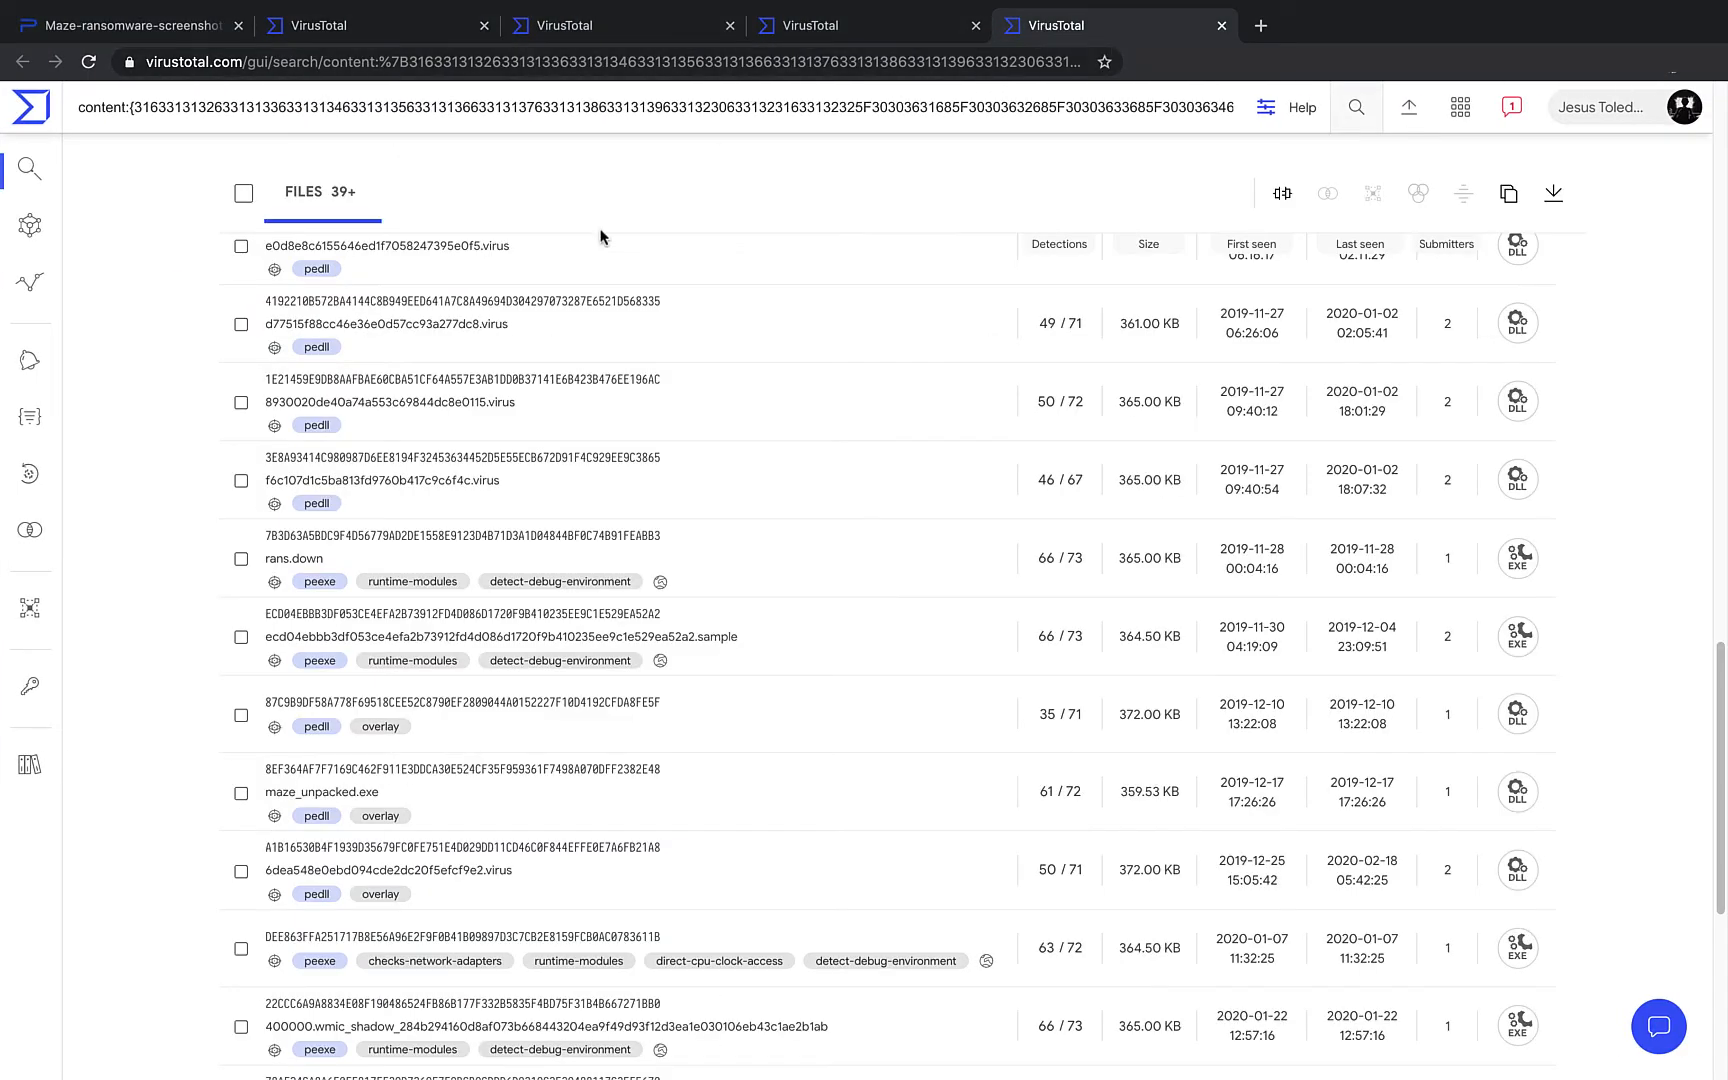
pyautogui.moveTo(50, 535)
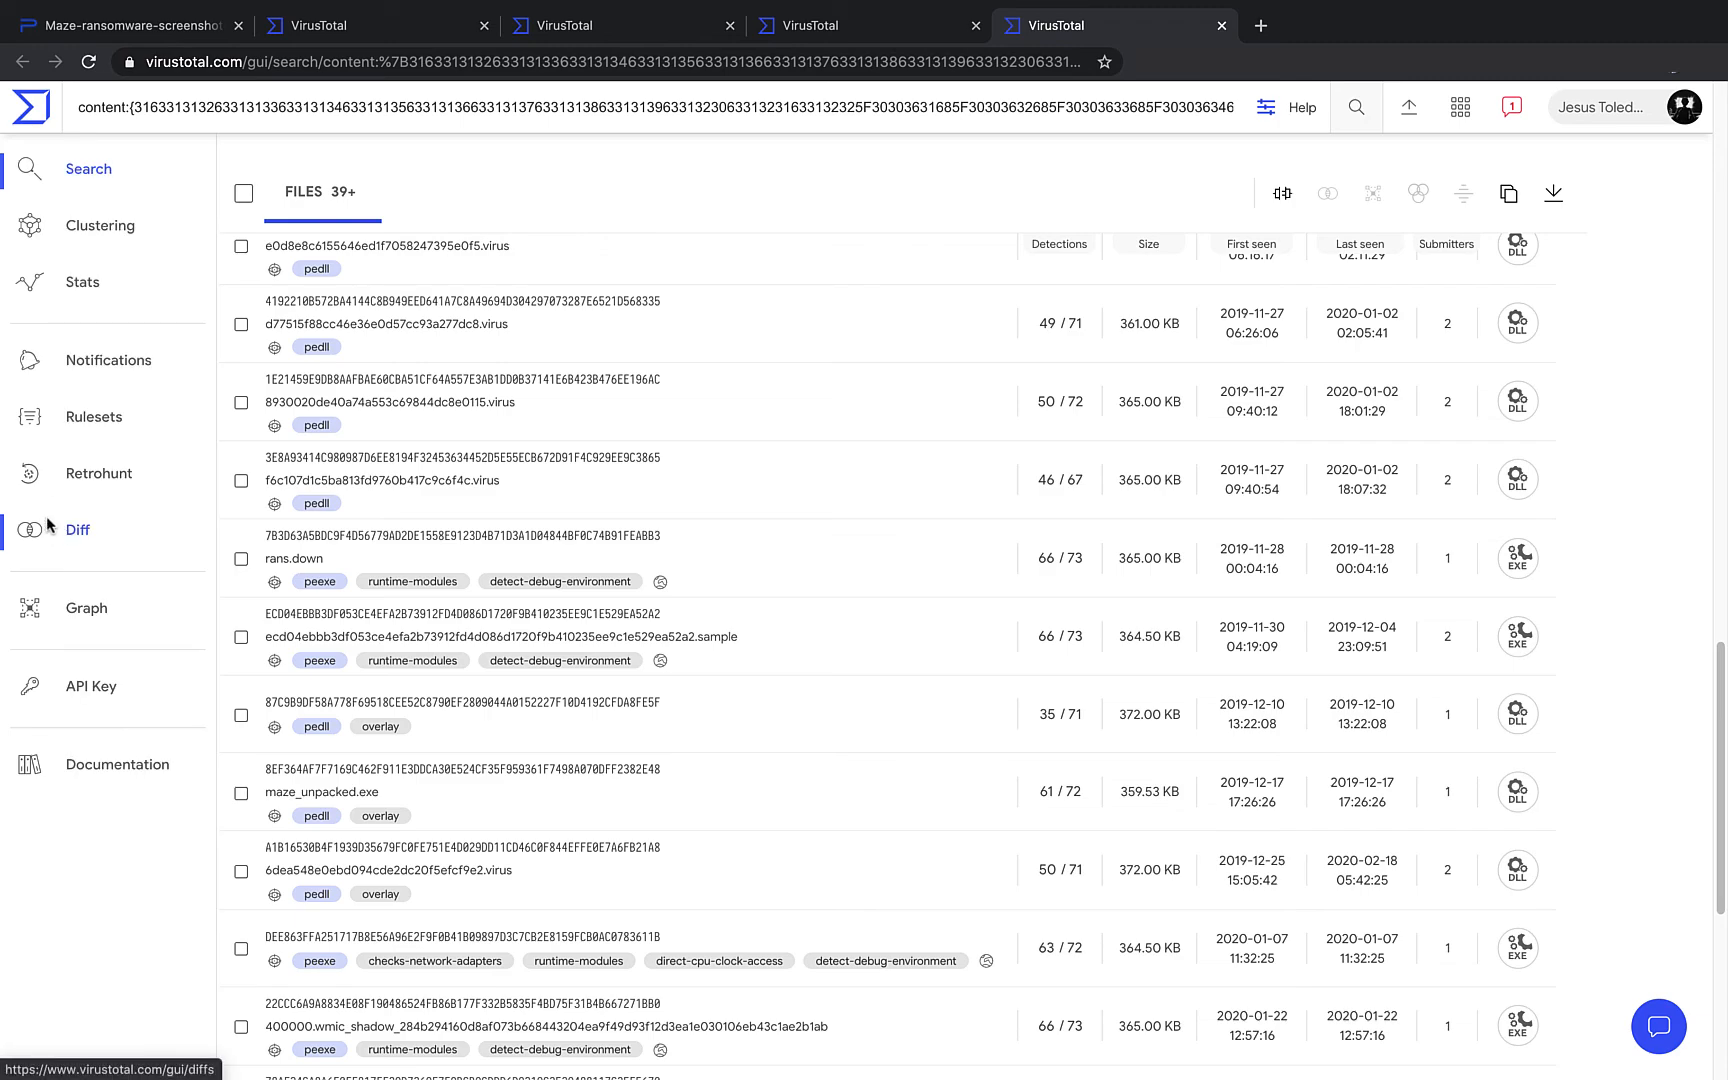
pyautogui.click(65, 488)
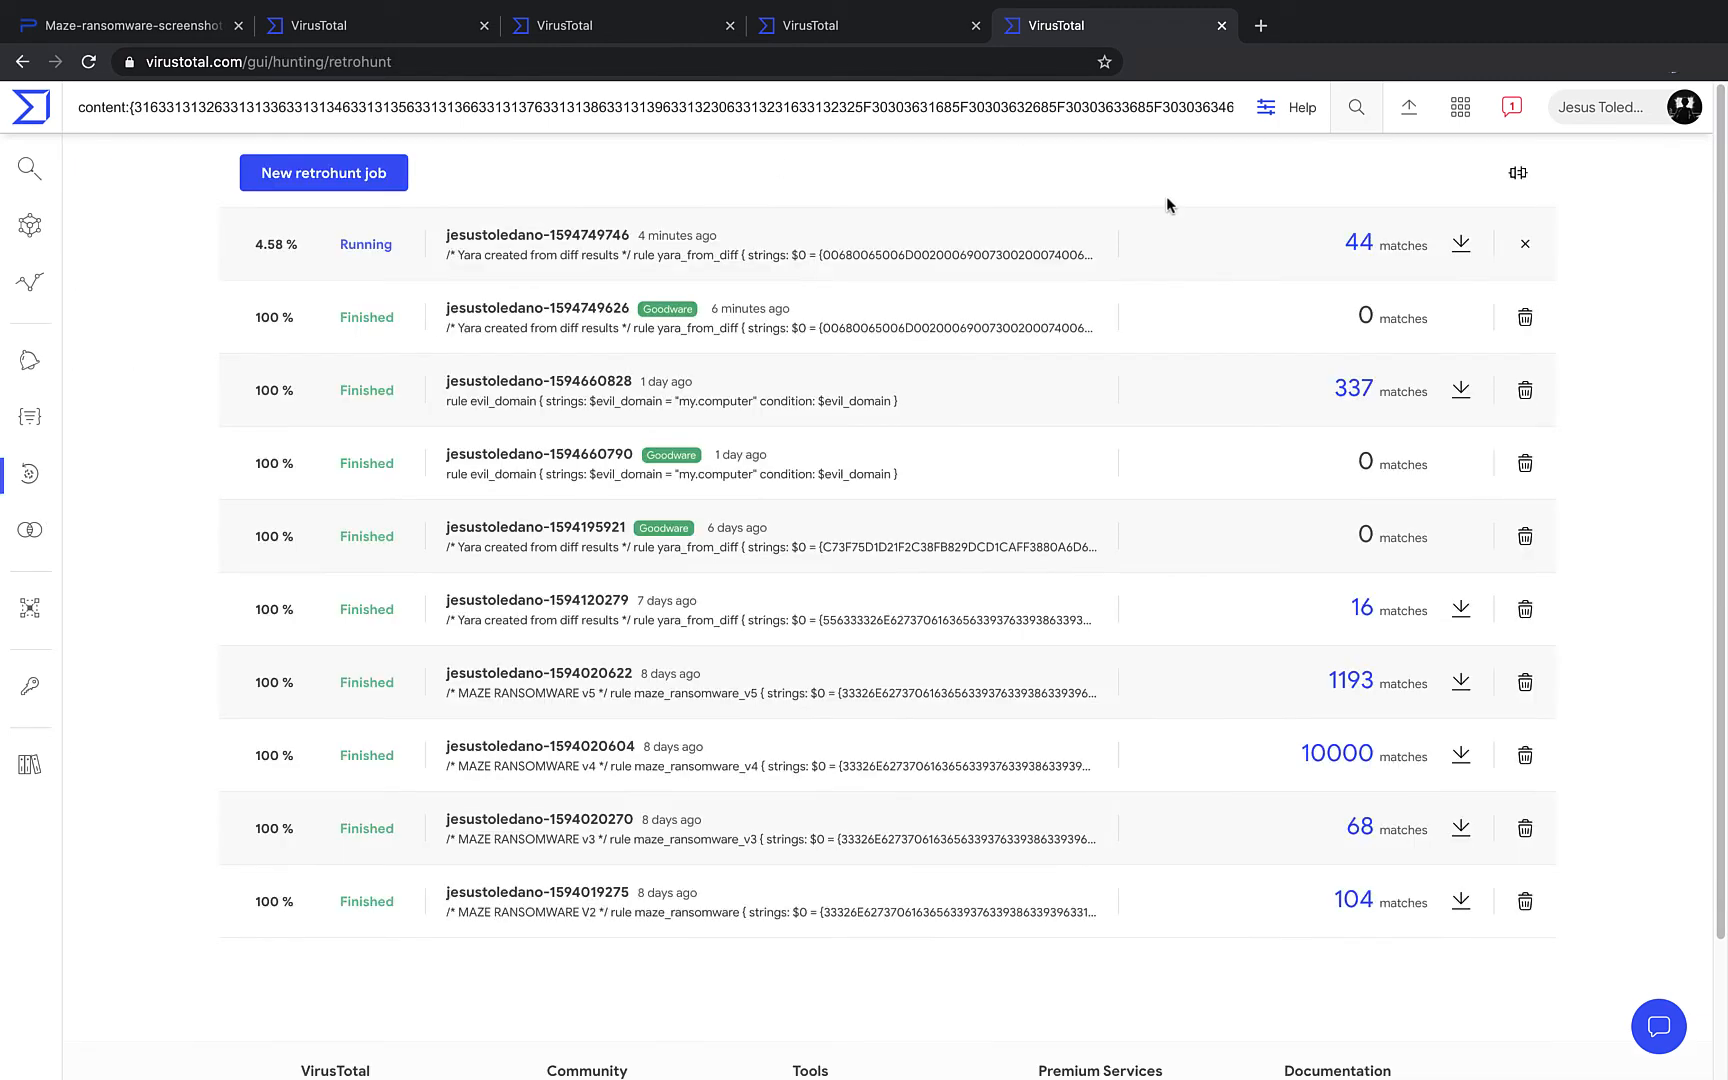
pyautogui.click(1359, 243)
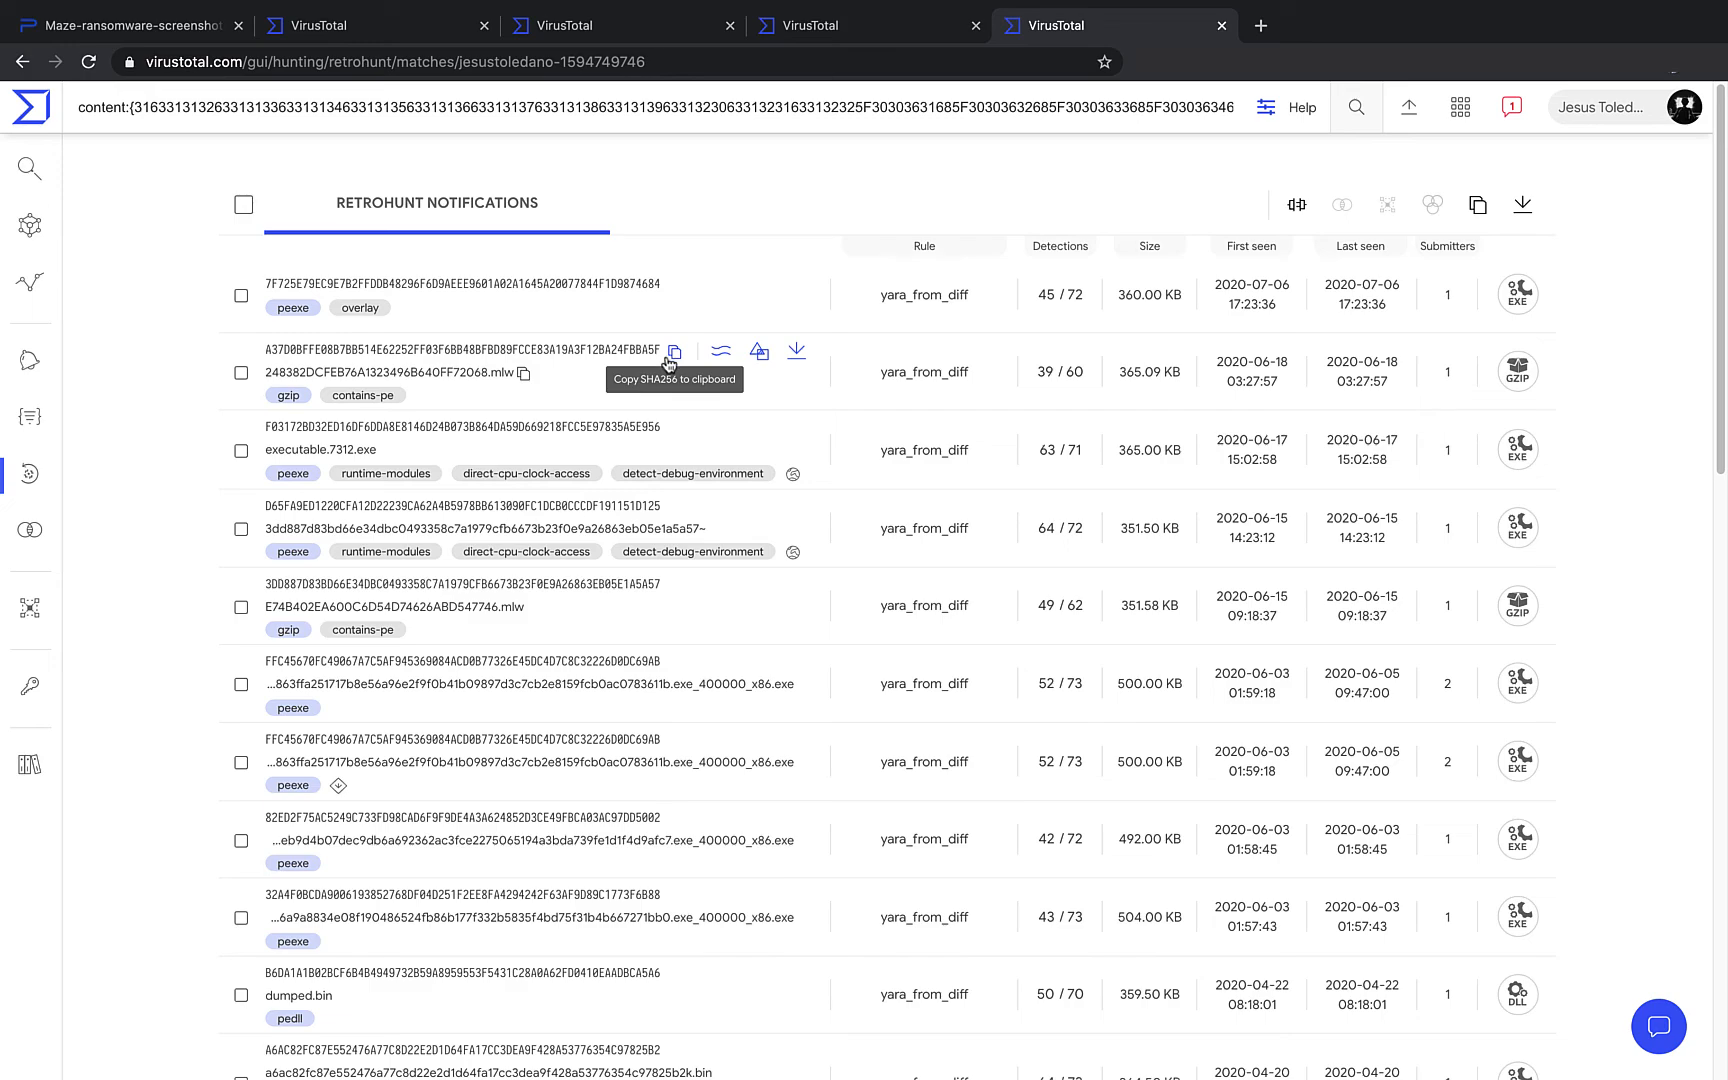
pyautogui.moveTo(89, 505)
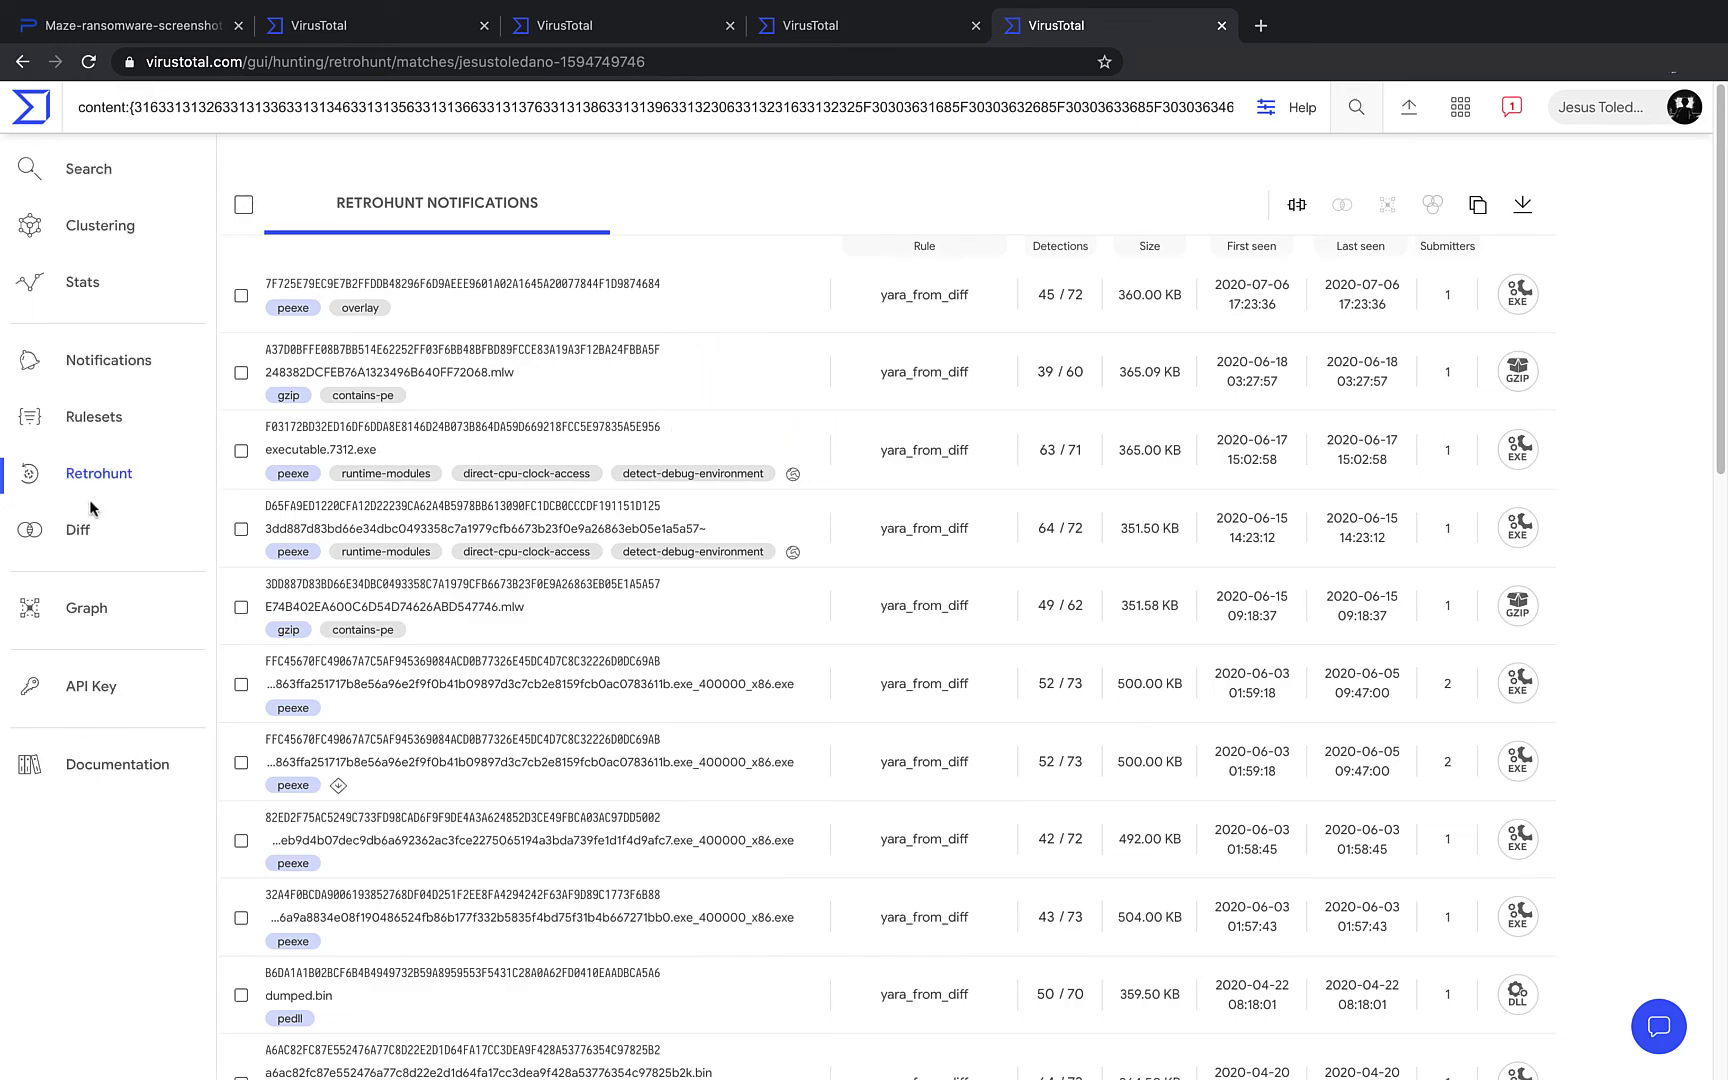
pyautogui.click(86, 536)
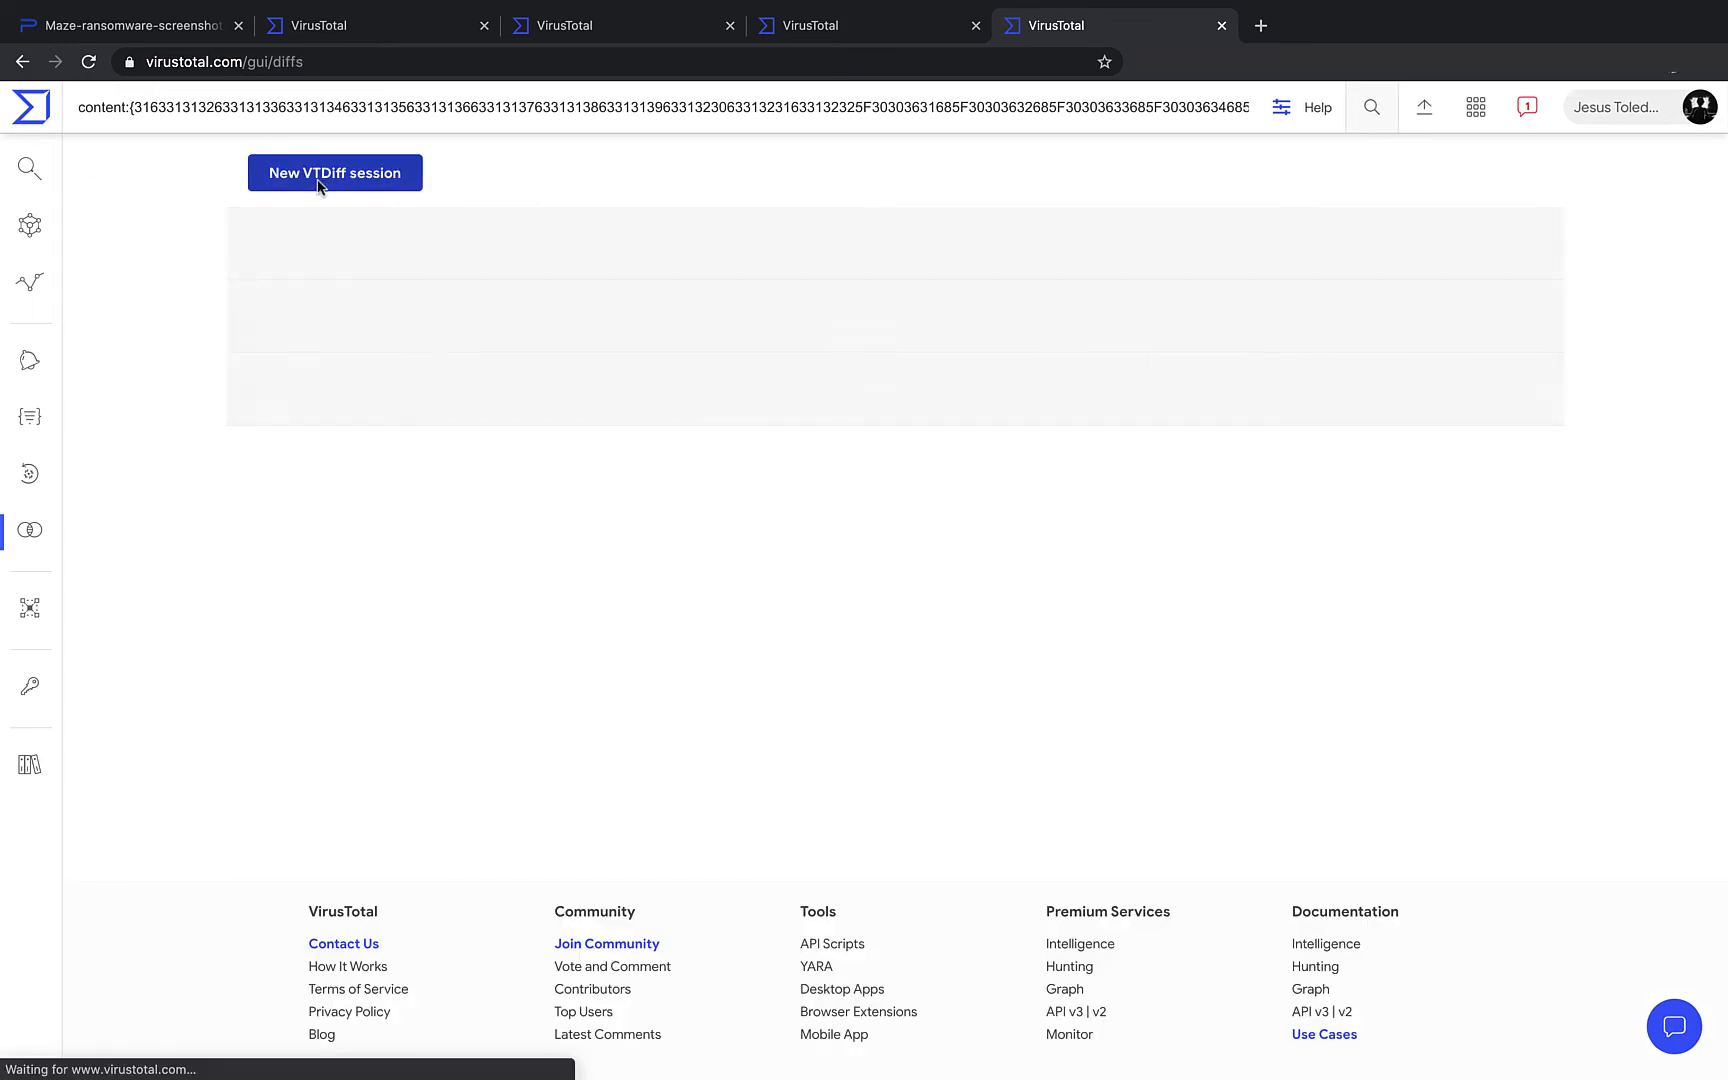
pyautogui.click(318, 181)
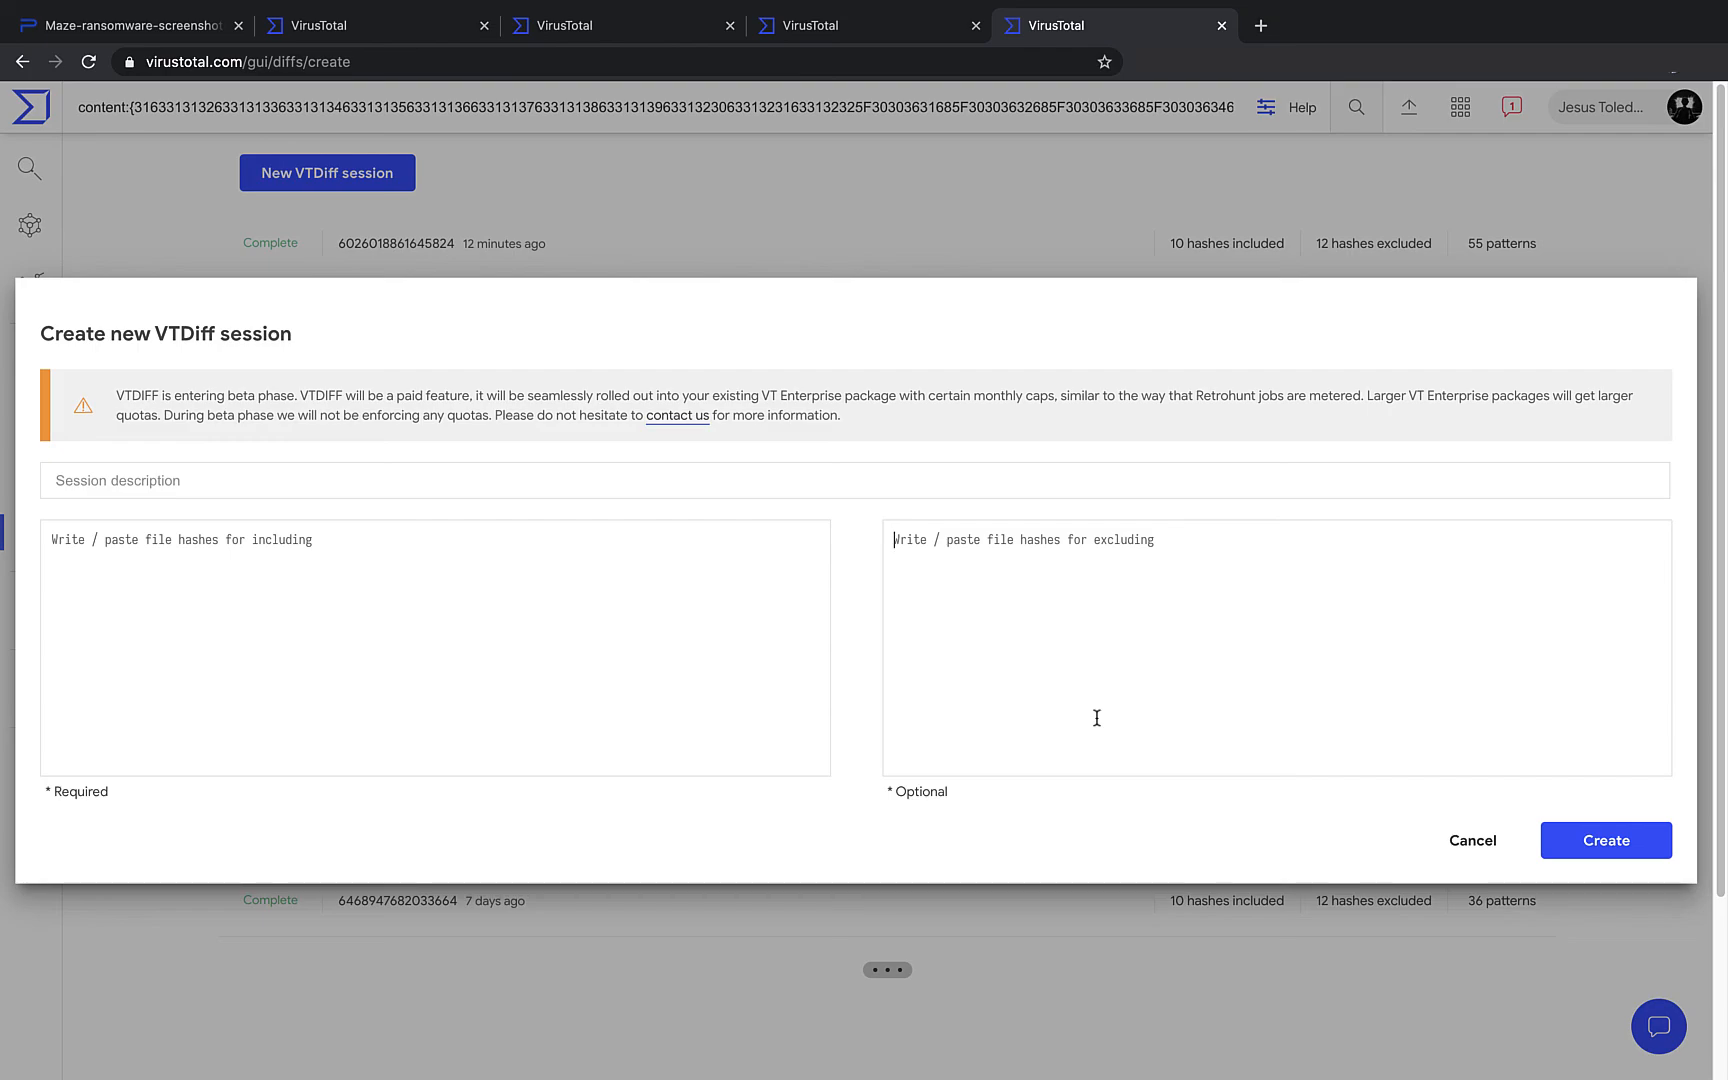
pyautogui.click(1474, 839)
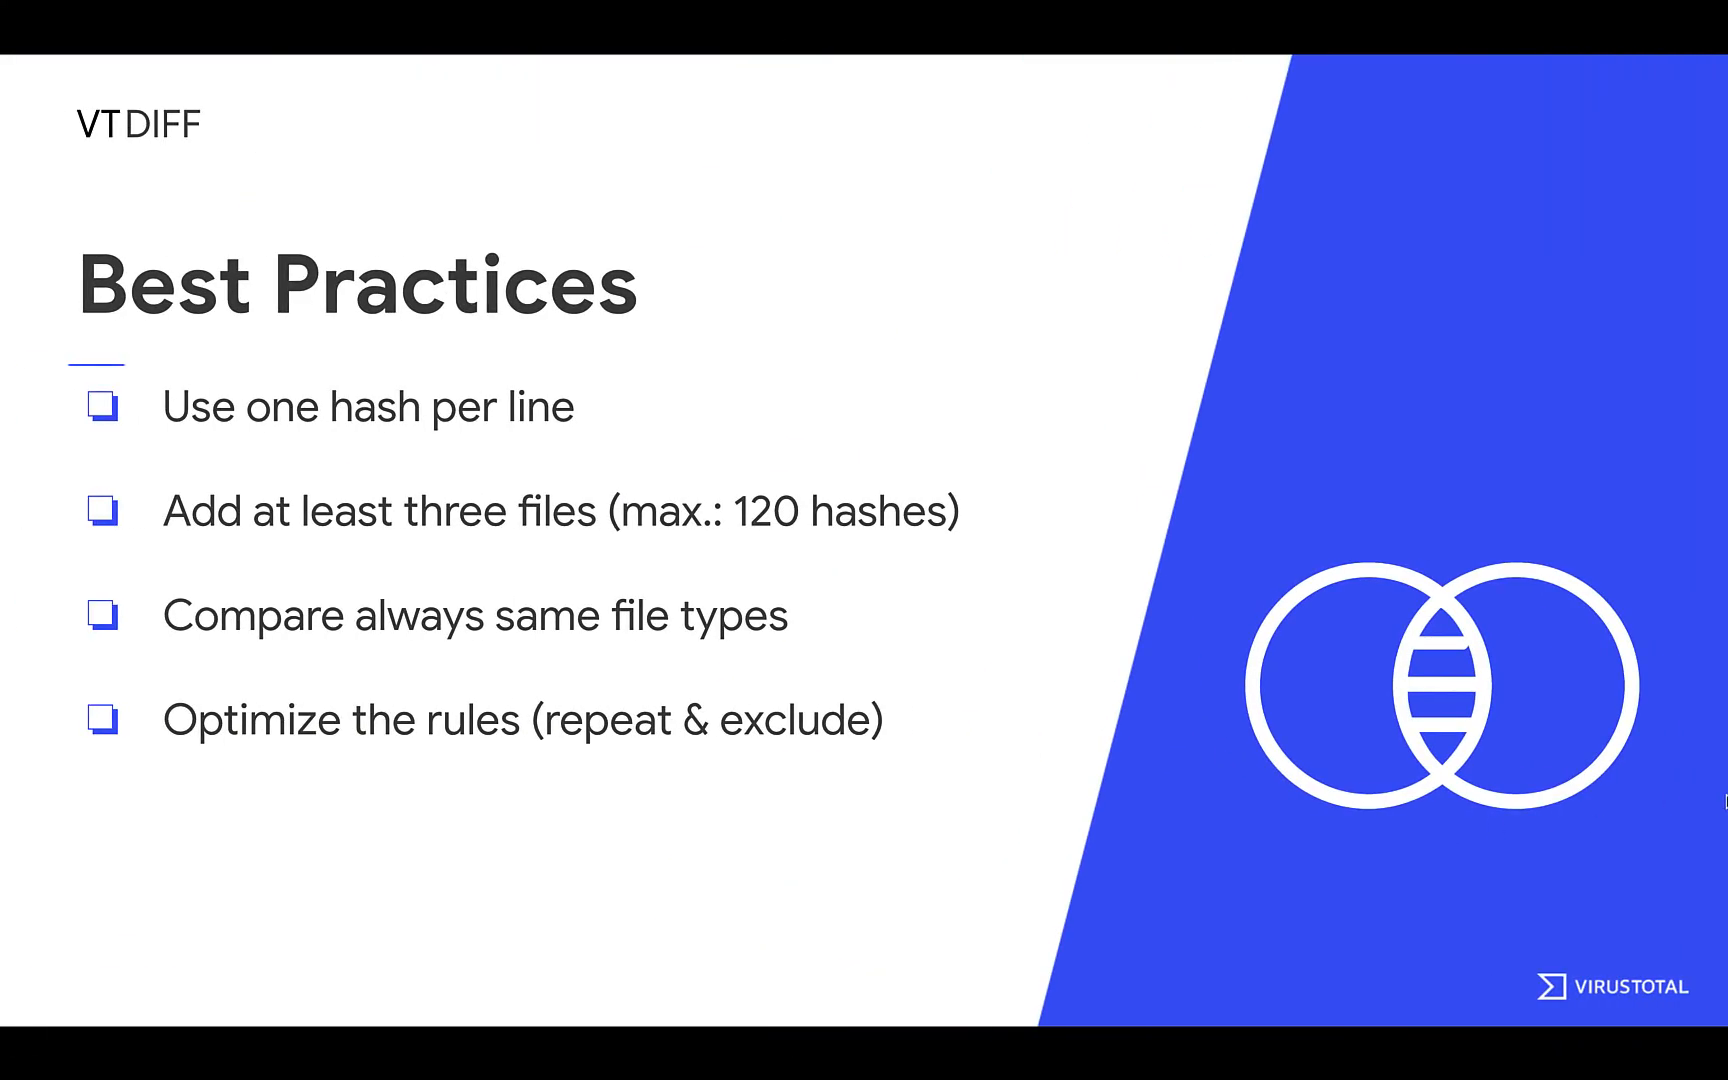
pyautogui.press('Right')
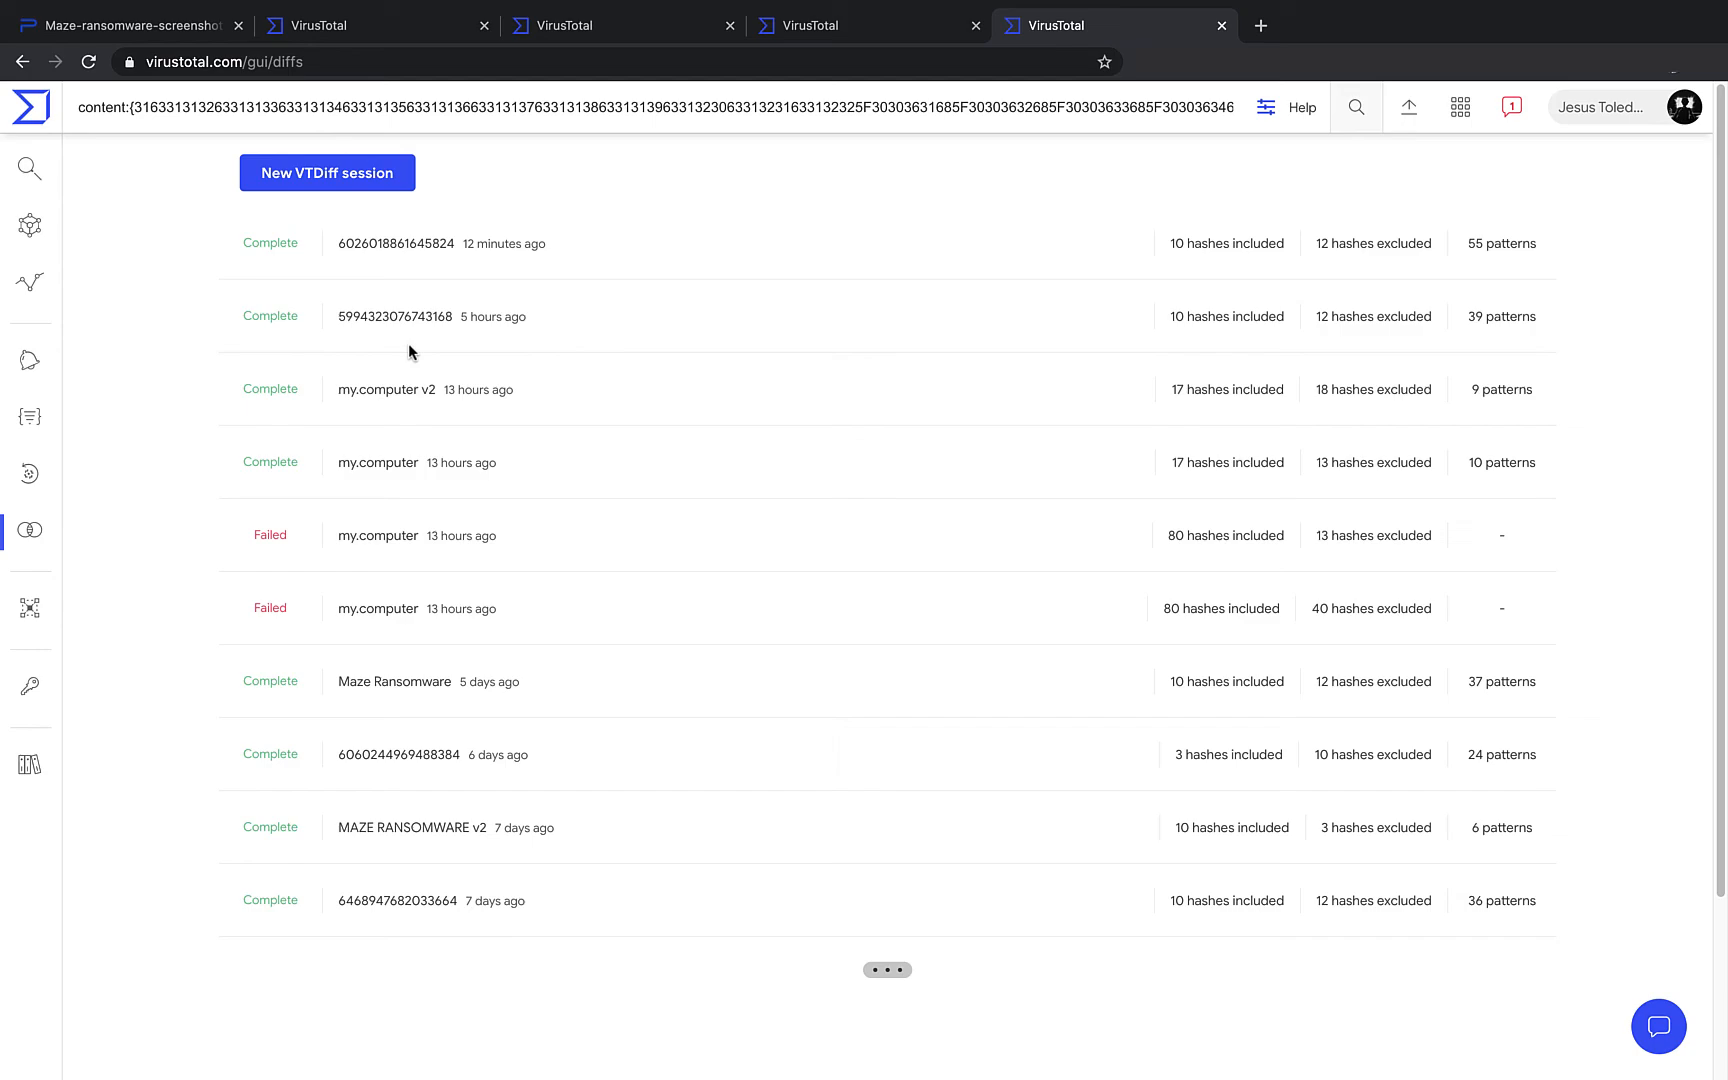
# - Start a new VTDiff session and change its description from 'wannacry' to 'phishing'
pyautogui.click(341, 177)
pyautogui.click(328, 486)
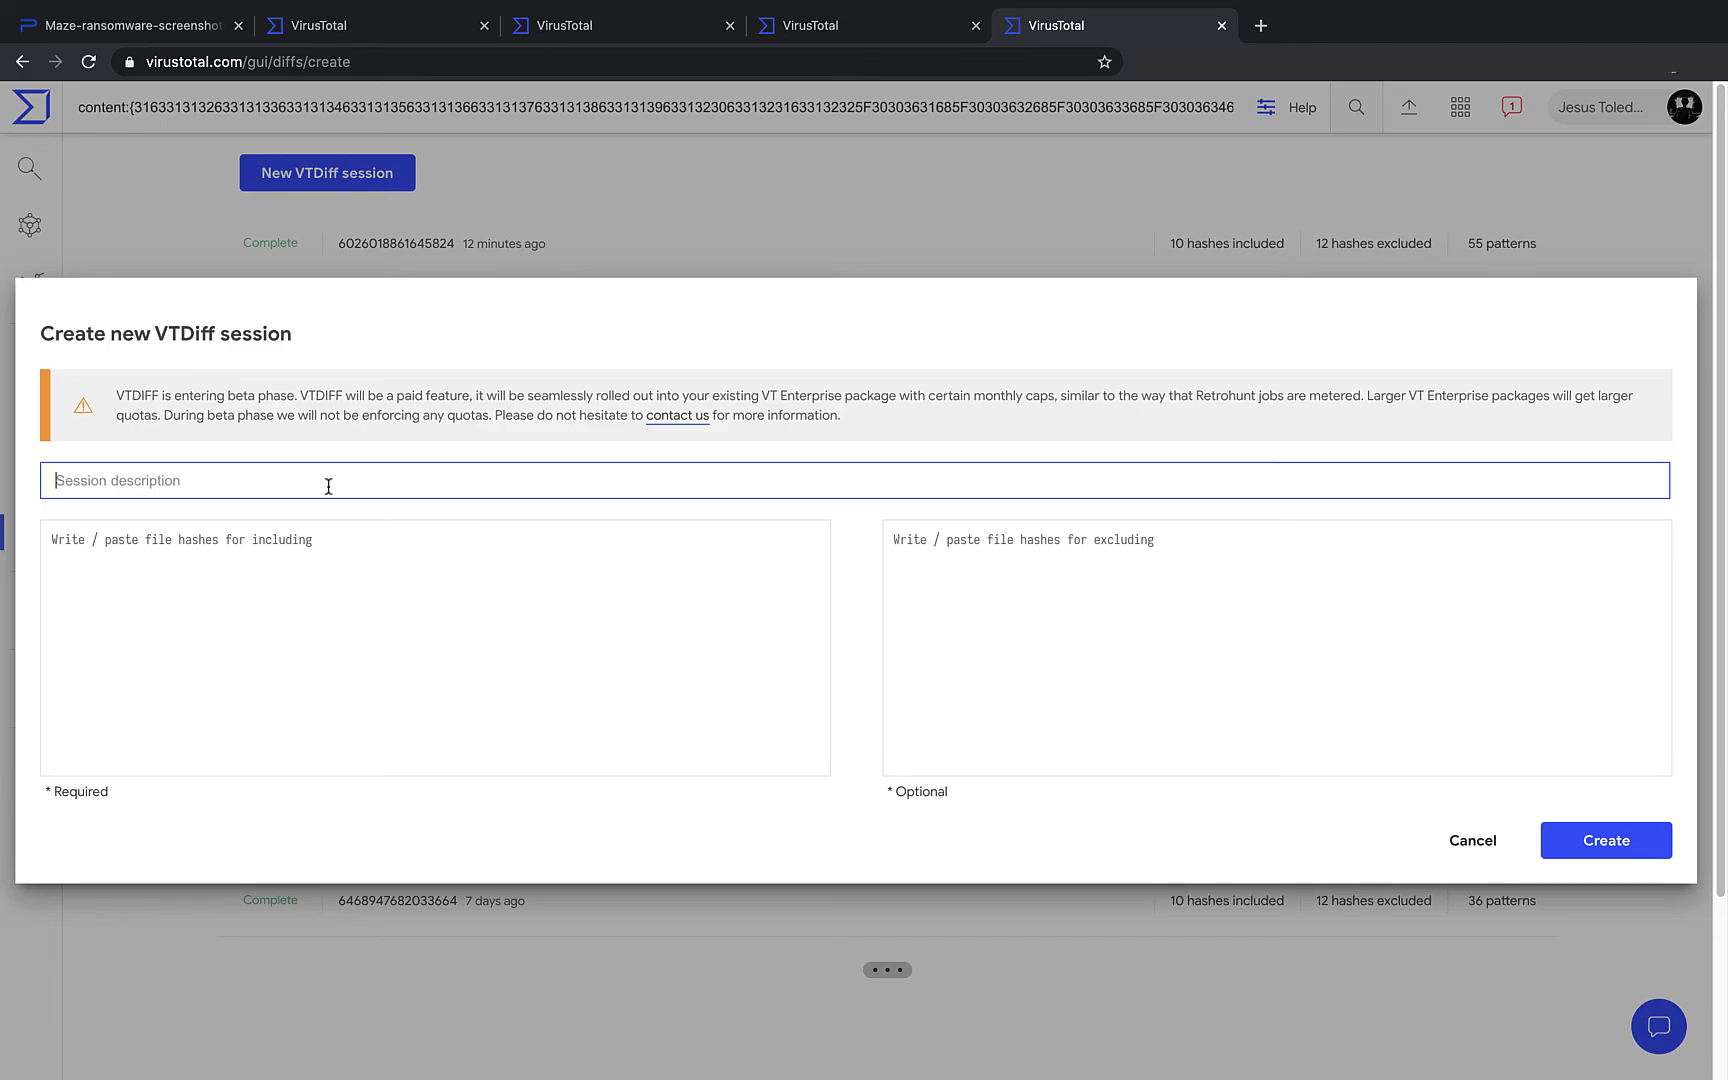
pyautogui.write('wannacry')
pyautogui.hotkey('ctrl', 'a')
pyautogui.write('phs')
pyautogui.press('BackSpace')
pyautogui.write('ihin')
pyautogui.press('BackSpace')
pyautogui.press('BackSpace')
pyautogui.press('BackSpace')
pyautogui.press('BackSpace')
pyautogui.write('ishing')
# - Cancel the phishing session and select the running retrohunt job's full YARA rule
pyautogui.click(1492, 846)
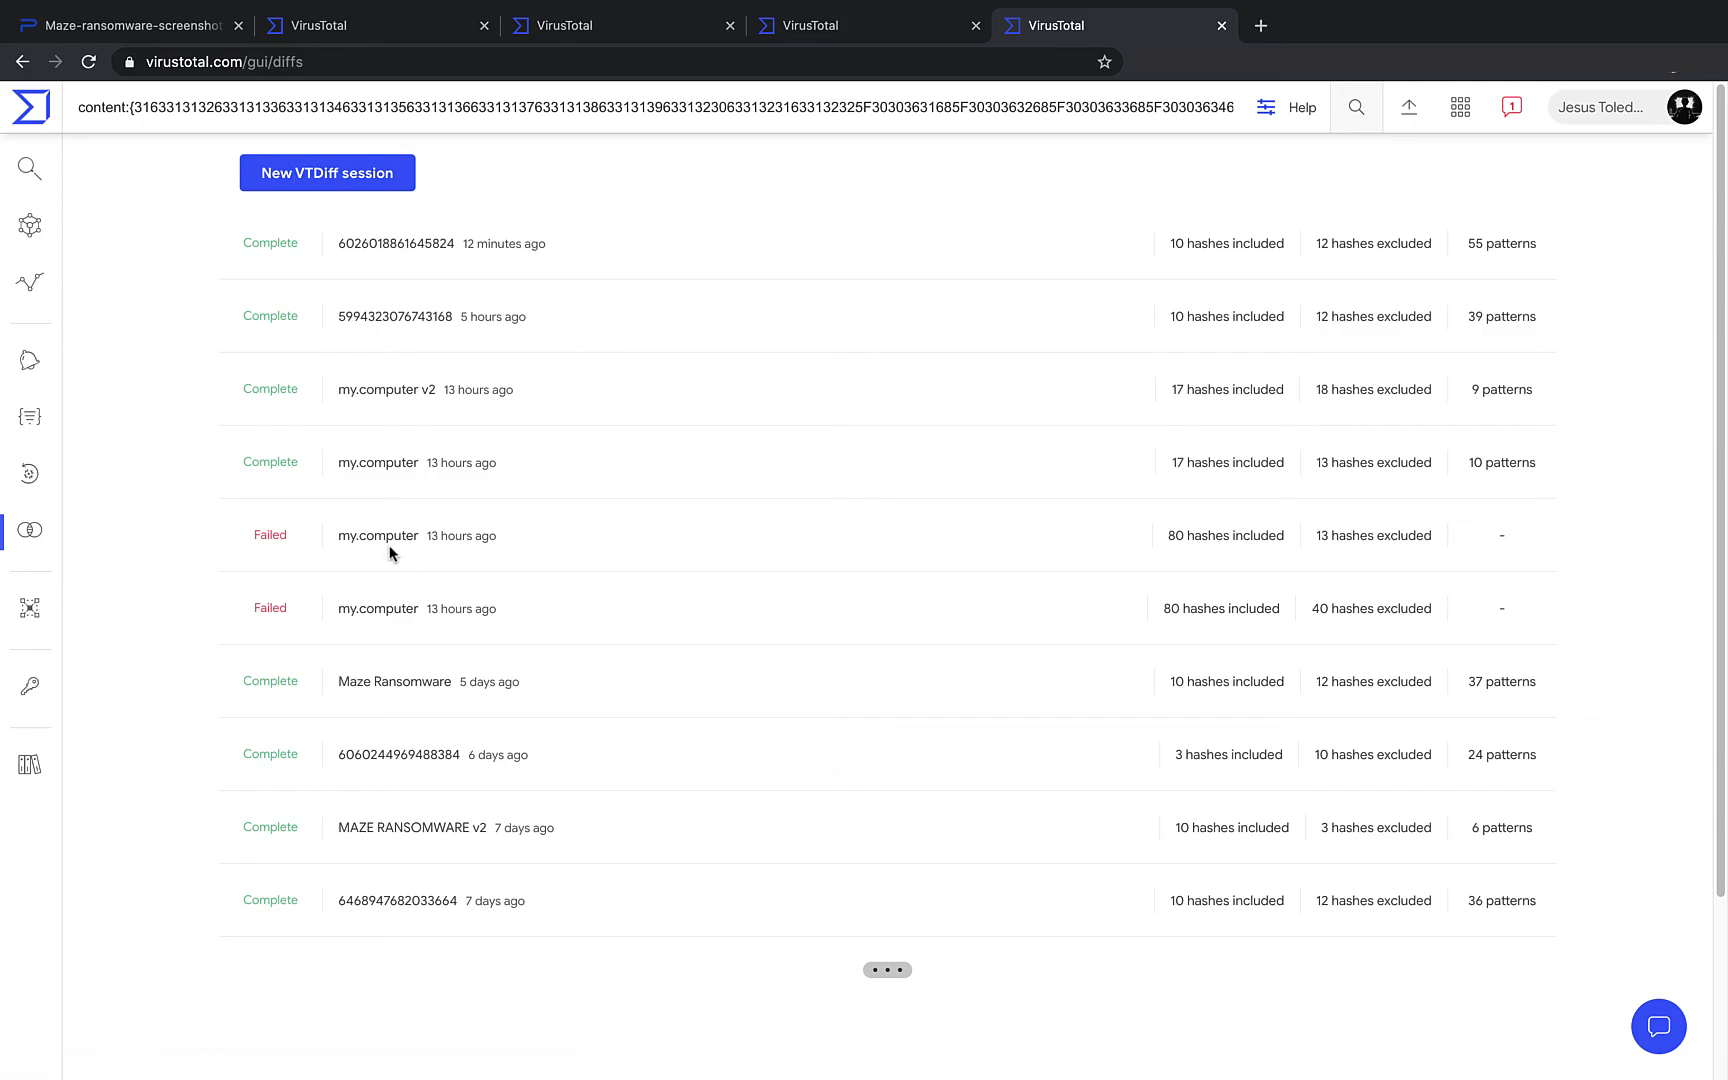
pyautogui.click(60, 473)
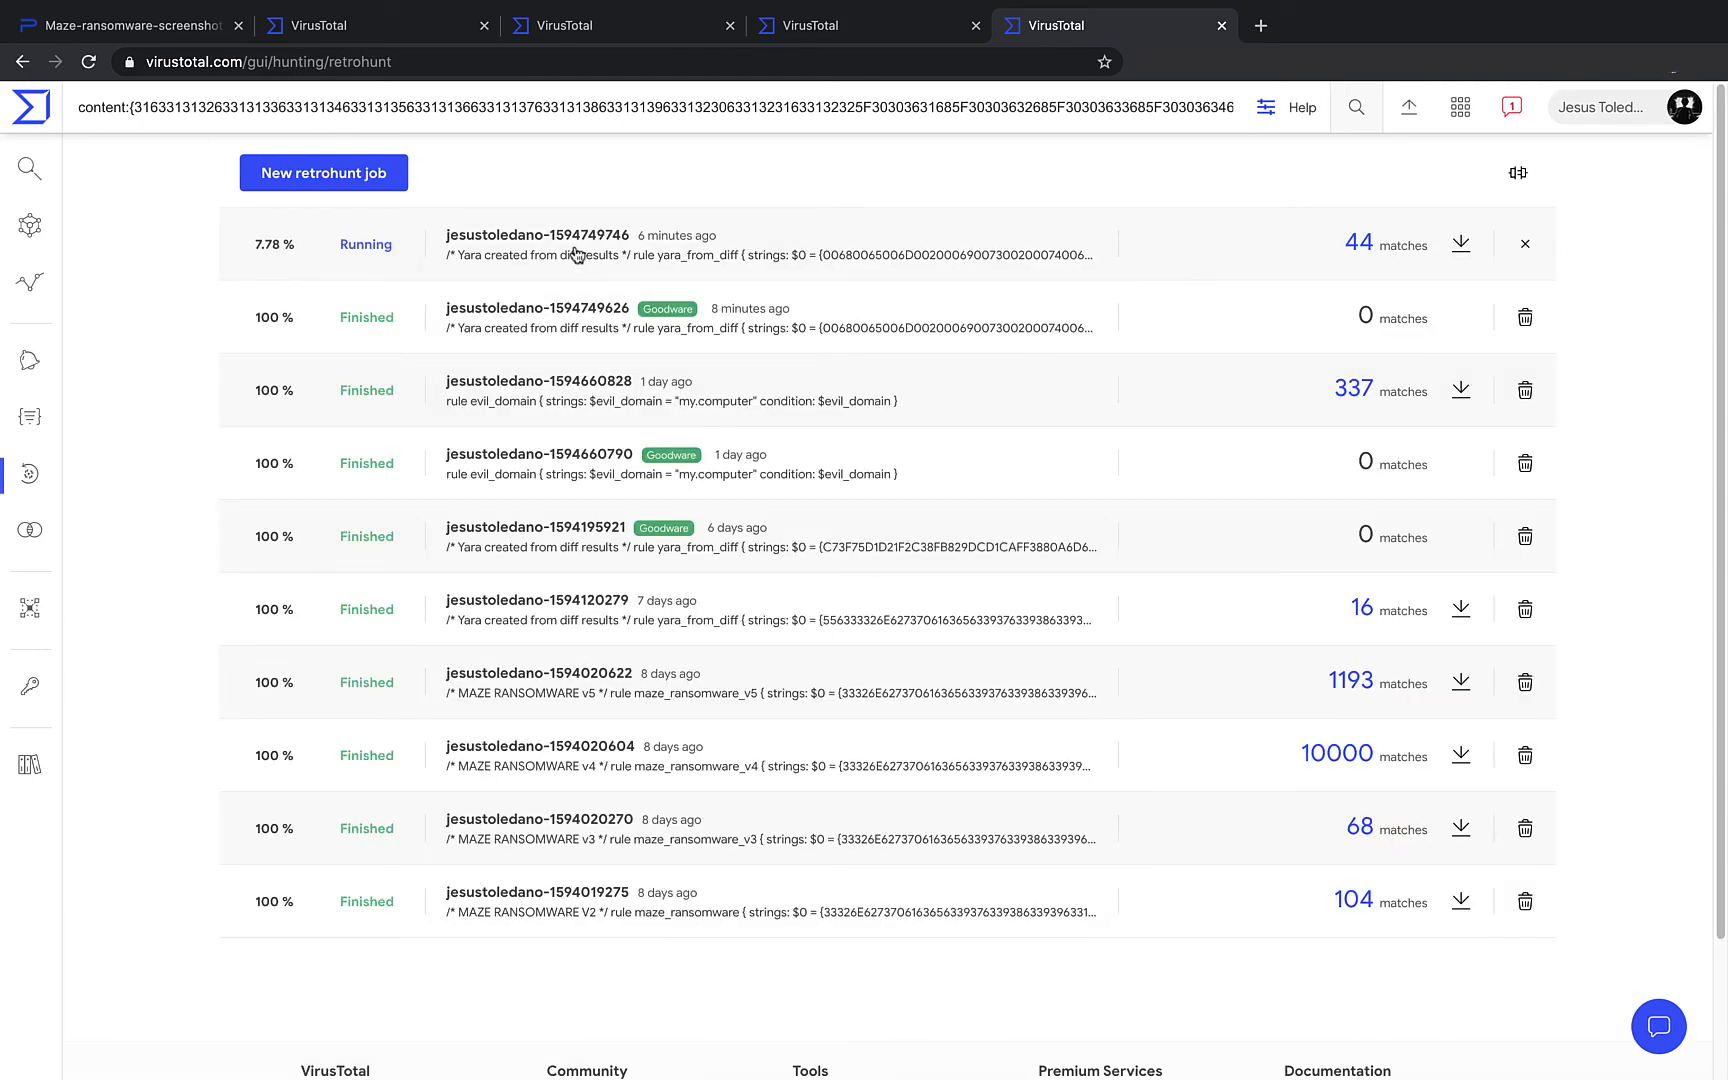
pyautogui.click(575, 253)
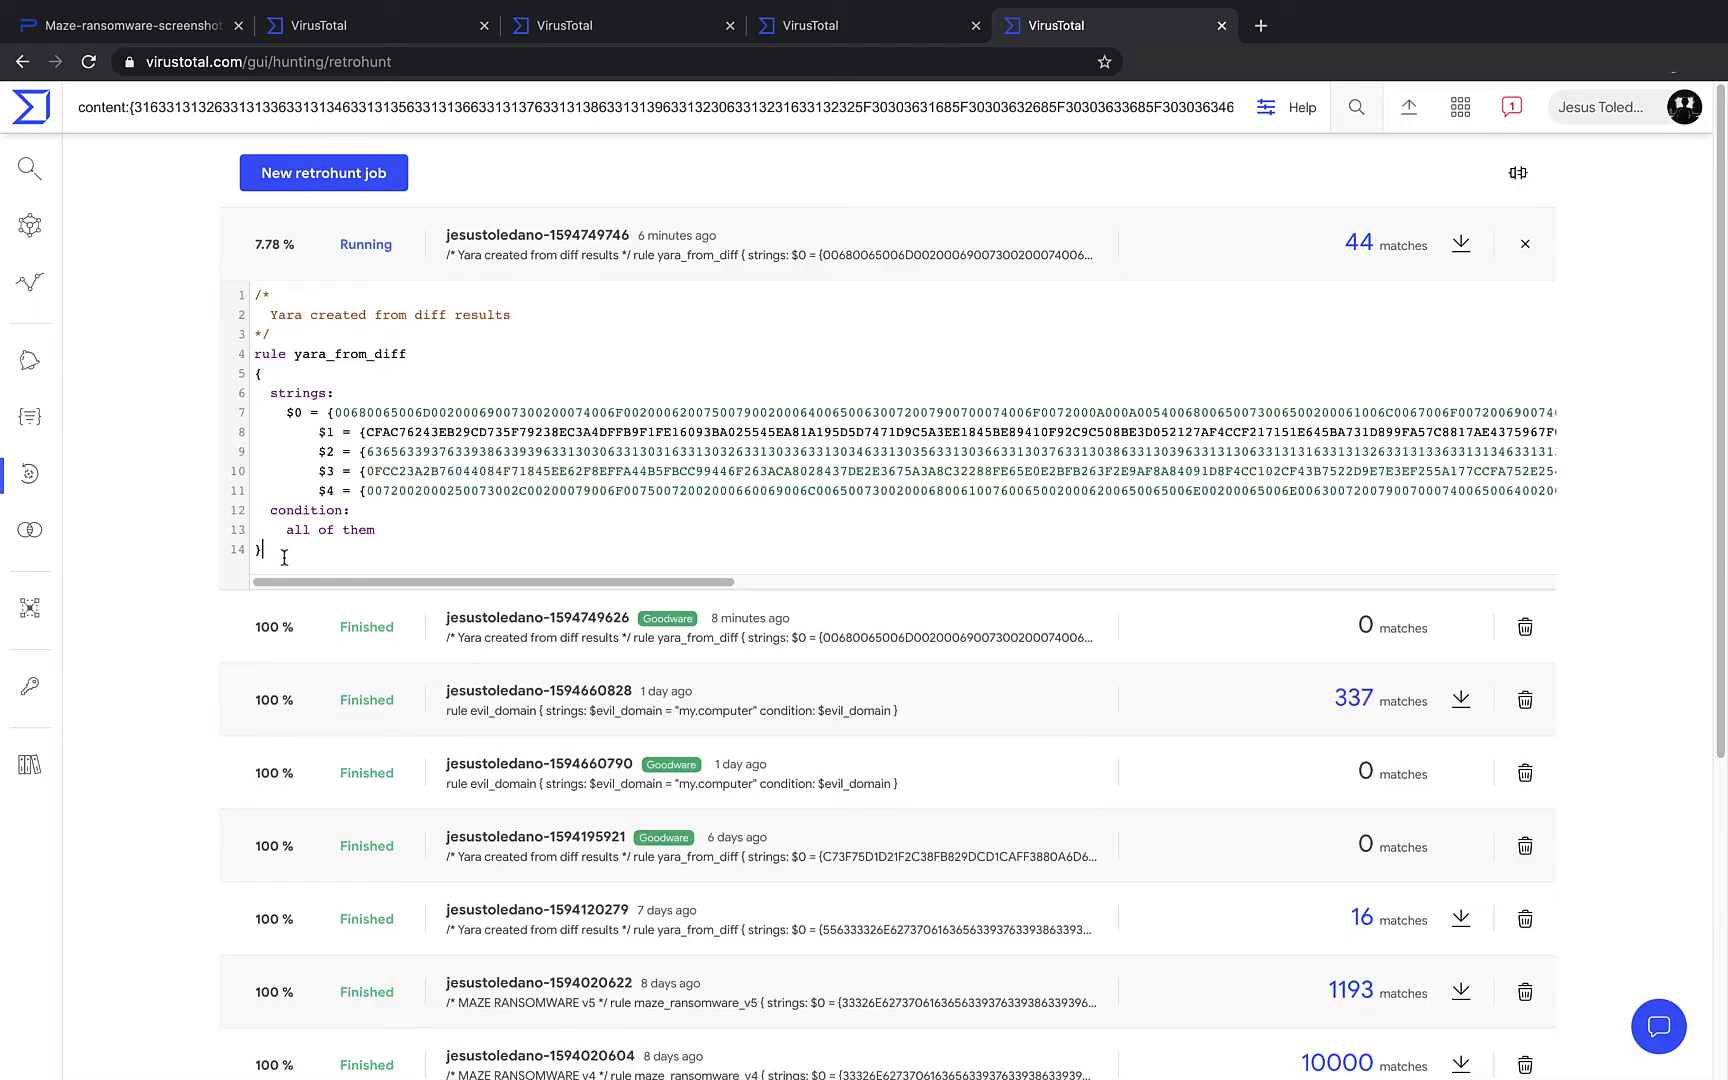
pyautogui.moveTo(284, 558); pyautogui.dragTo(228, 294)
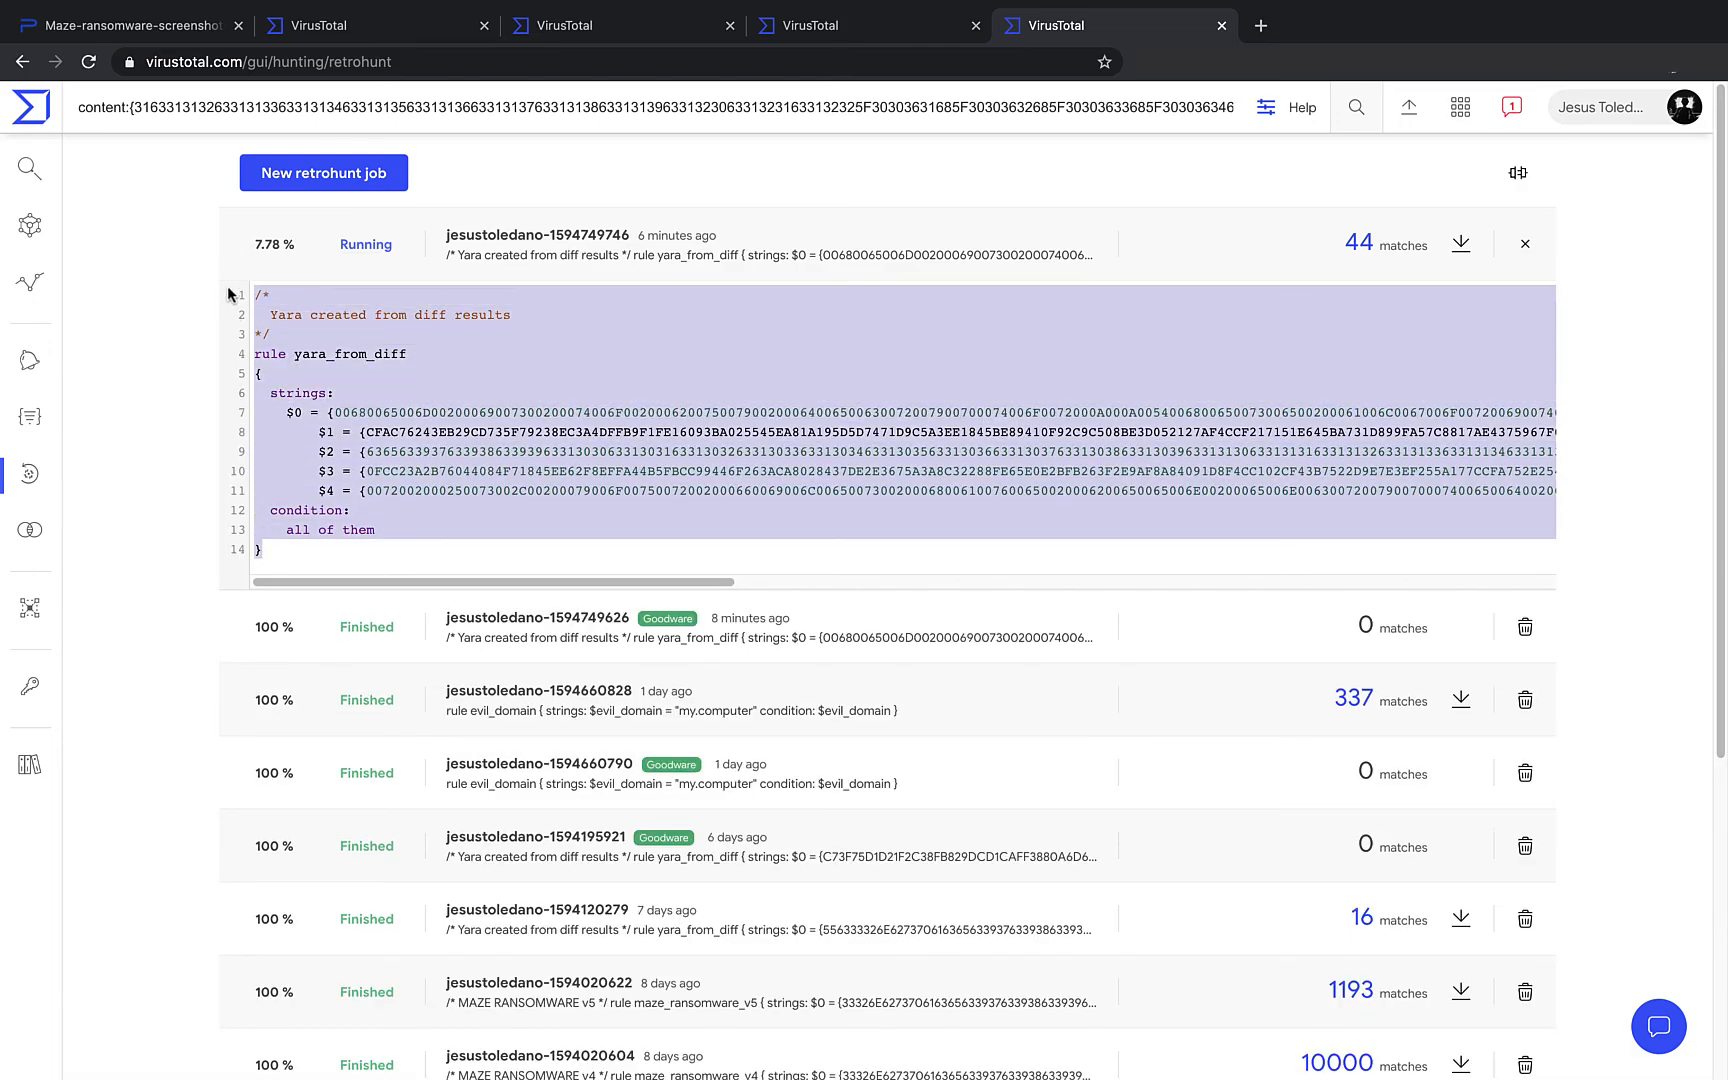
# - Paste the rule into a new retrohunt job and change its condition to 2 of ($*)
pyautogui.click(316, 177)
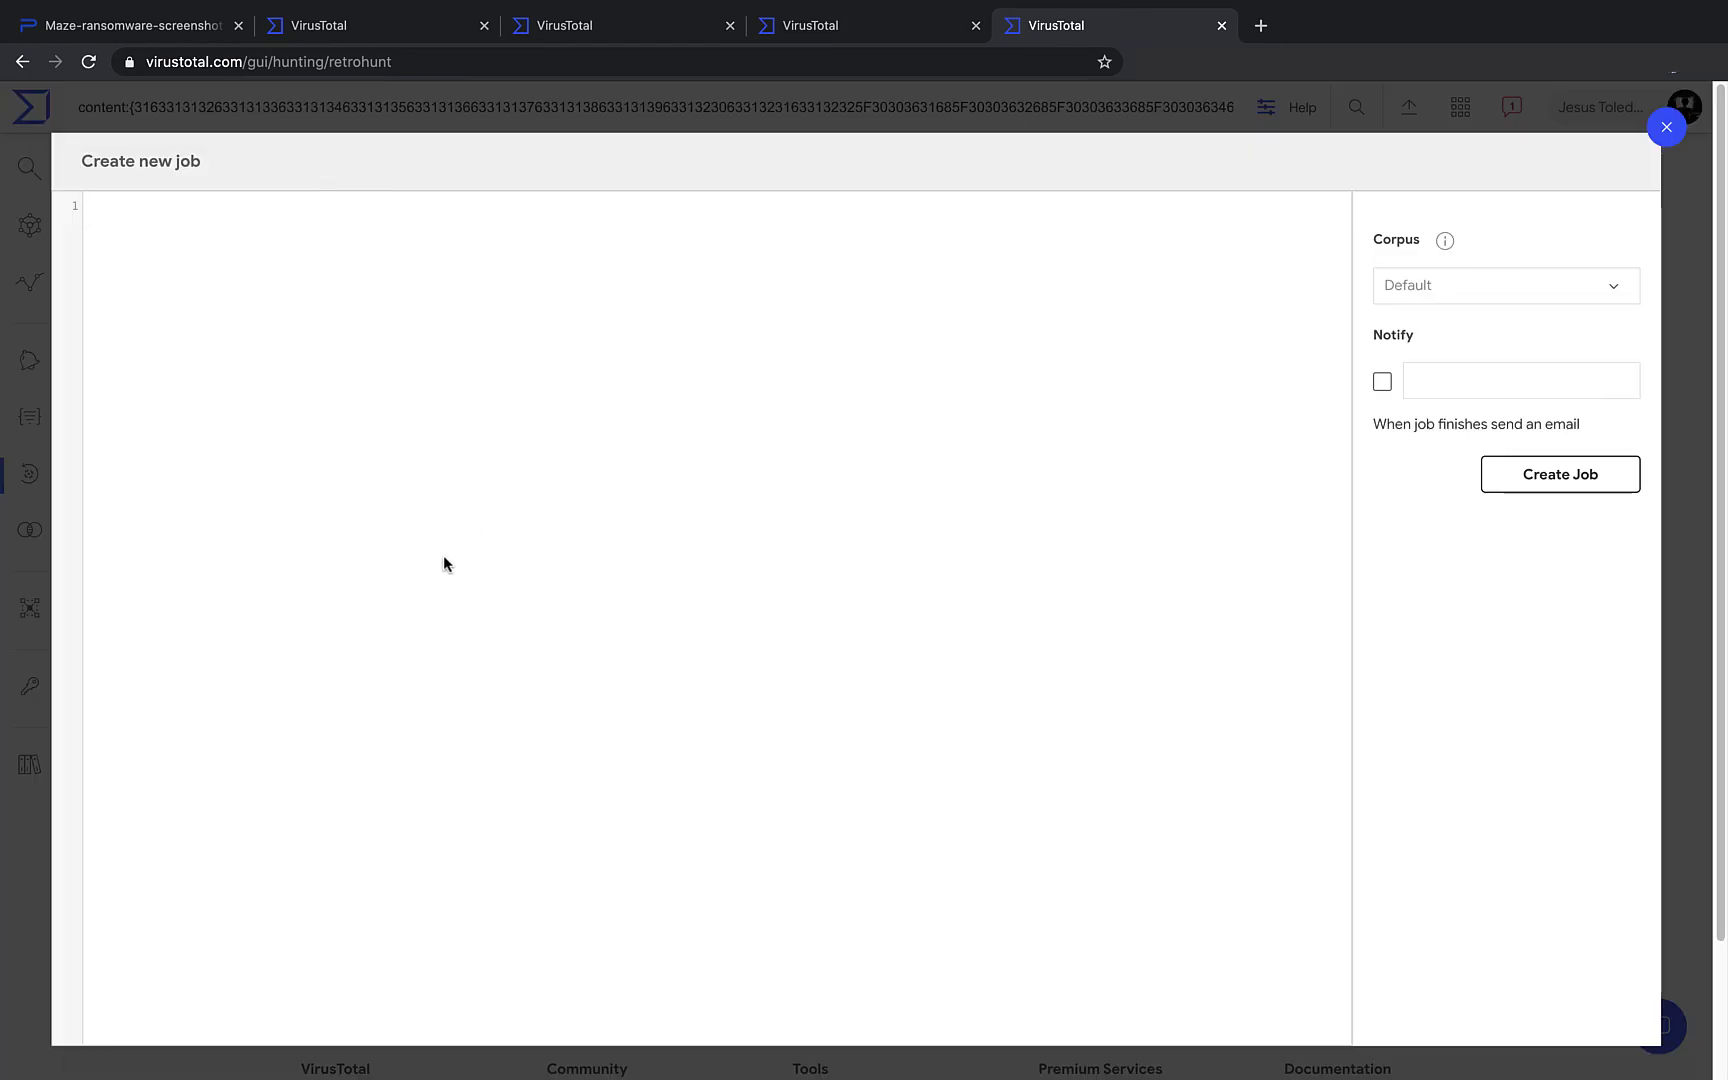
pyautogui.hotkey('ctrl', 'v')
pyautogui.doubleClick(131, 440)
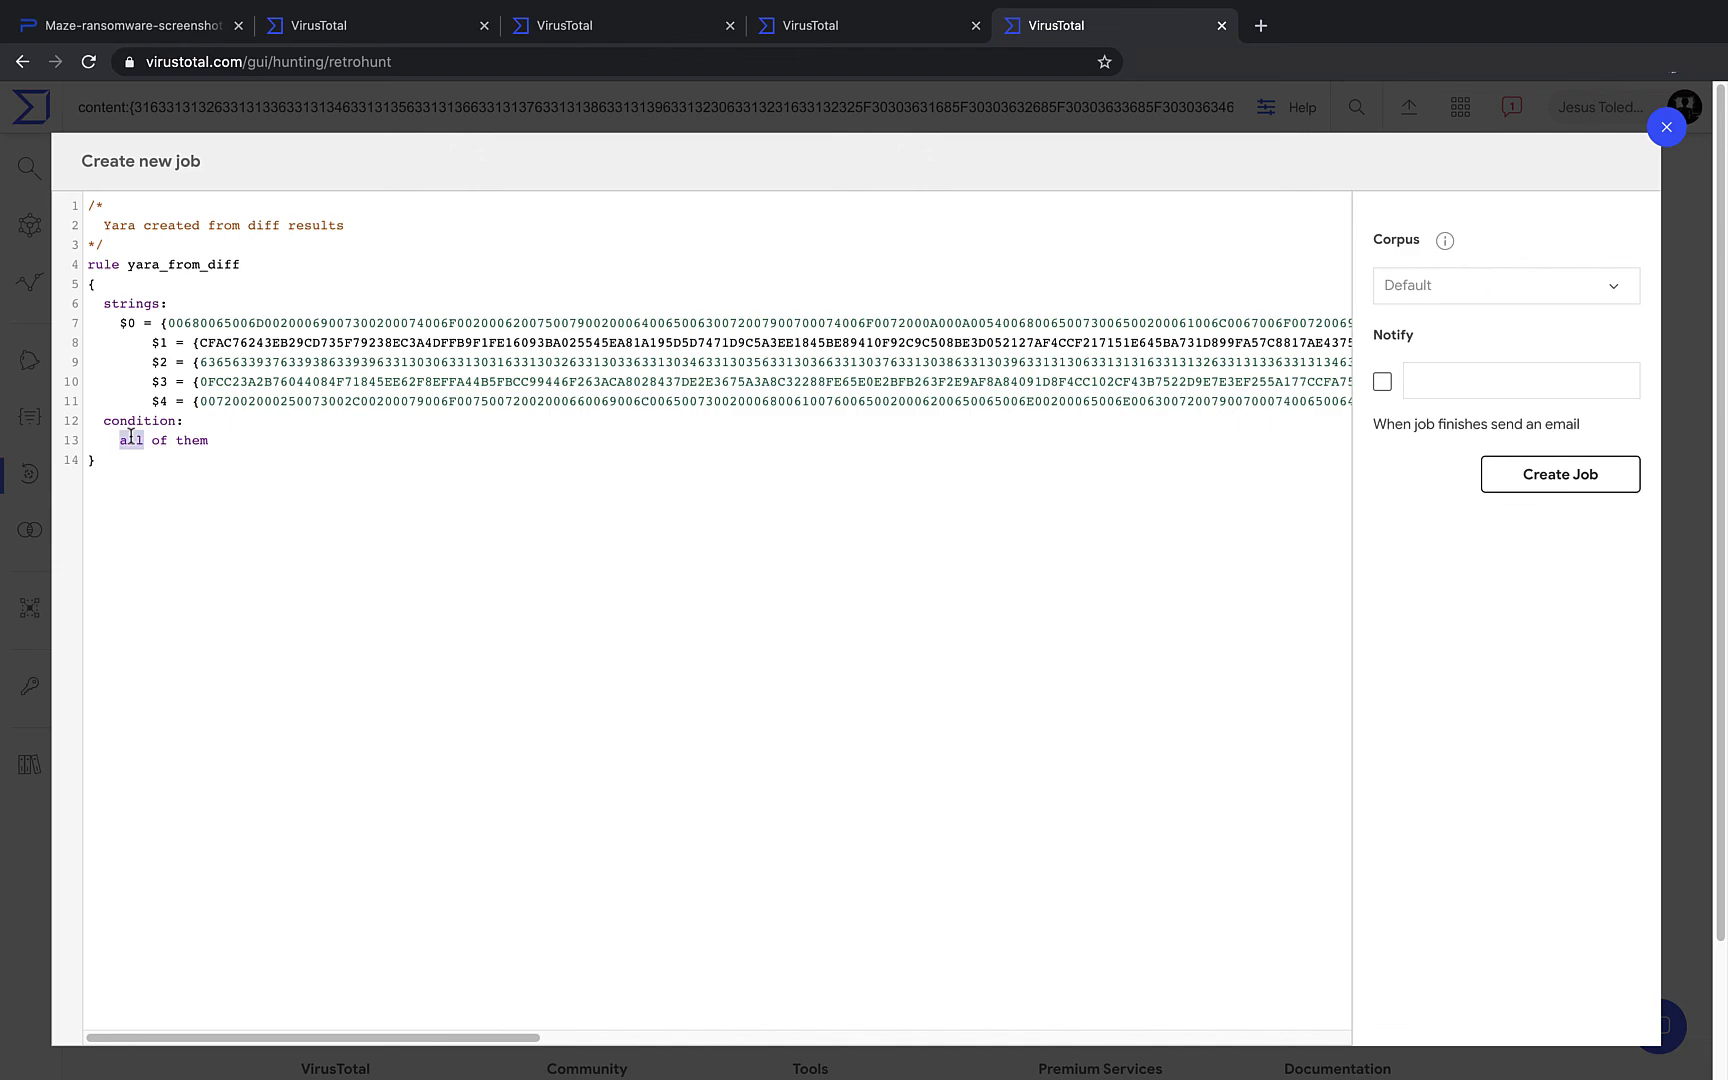
pyautogui.write('any')
pyautogui.moveTo(209, 441); pyautogui.dragTo(121, 447)
pyautogui.write('2 of ($*)')
# - Discard the retrohunt draft without creating it and advance to the Results slide
pyautogui.moveTo(157, 323); pyautogui.dragTo(177, 341)
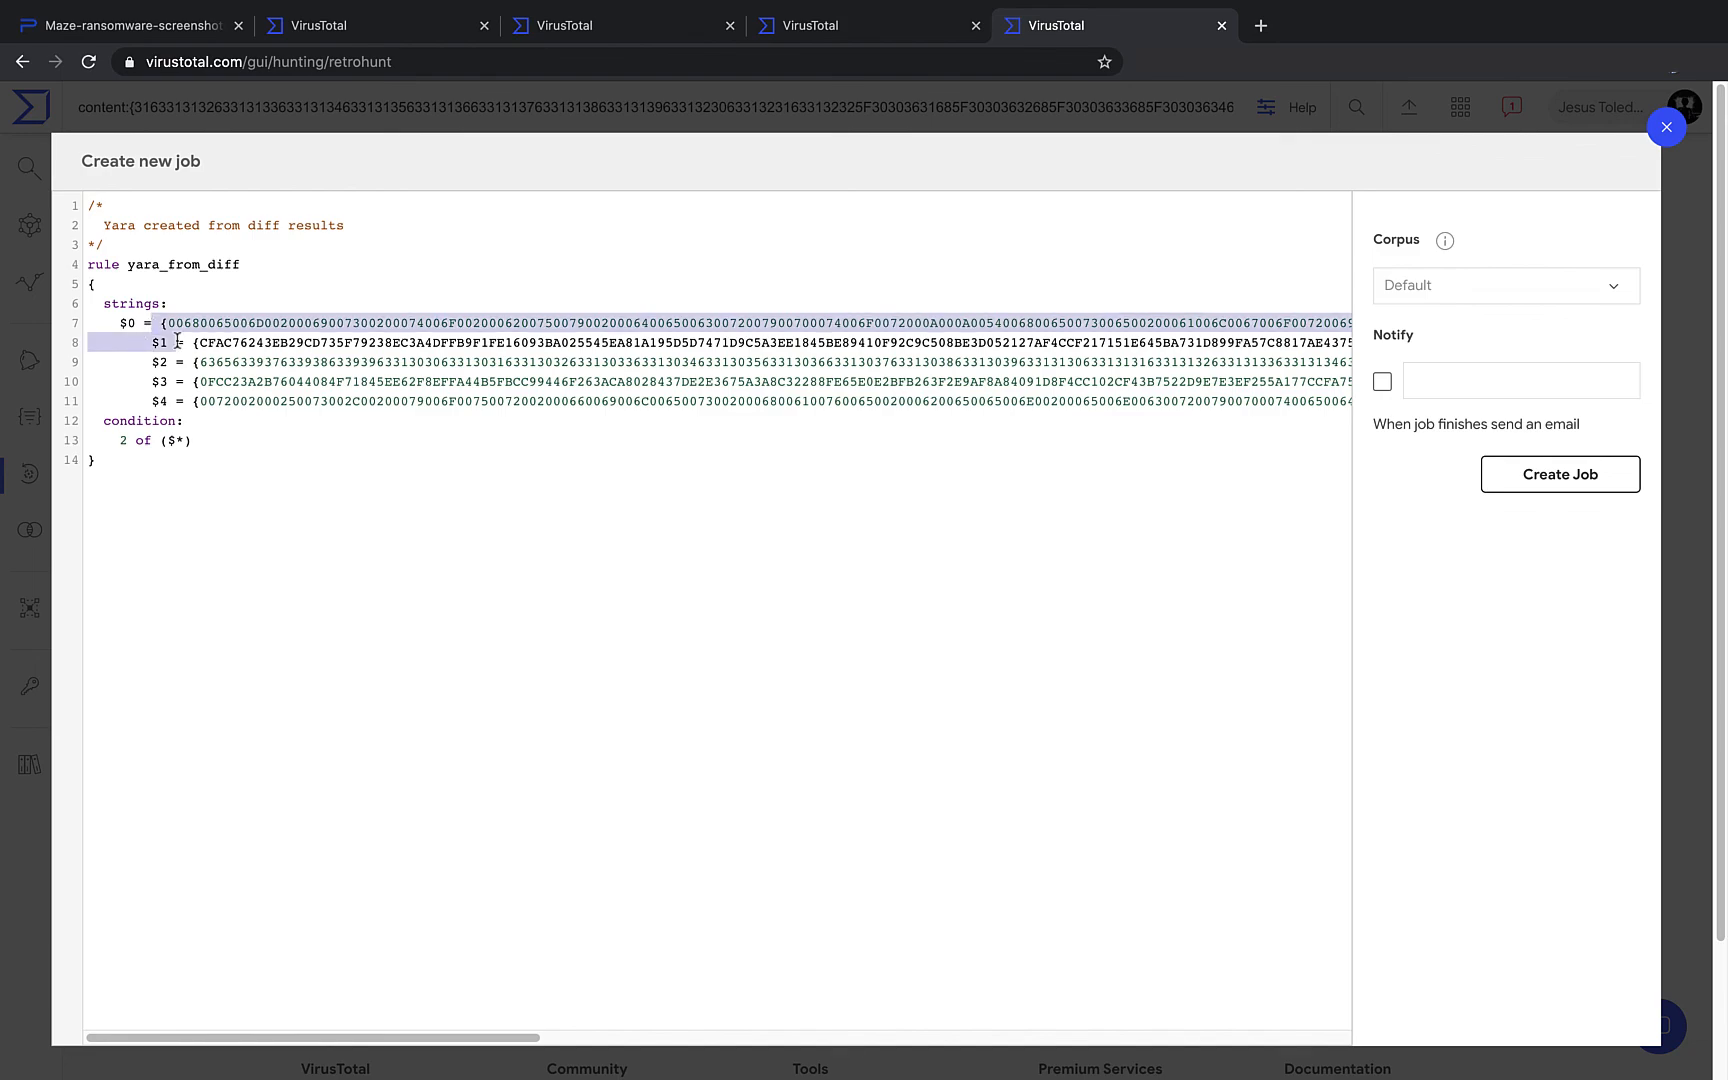
pyautogui.click(1677, 131)
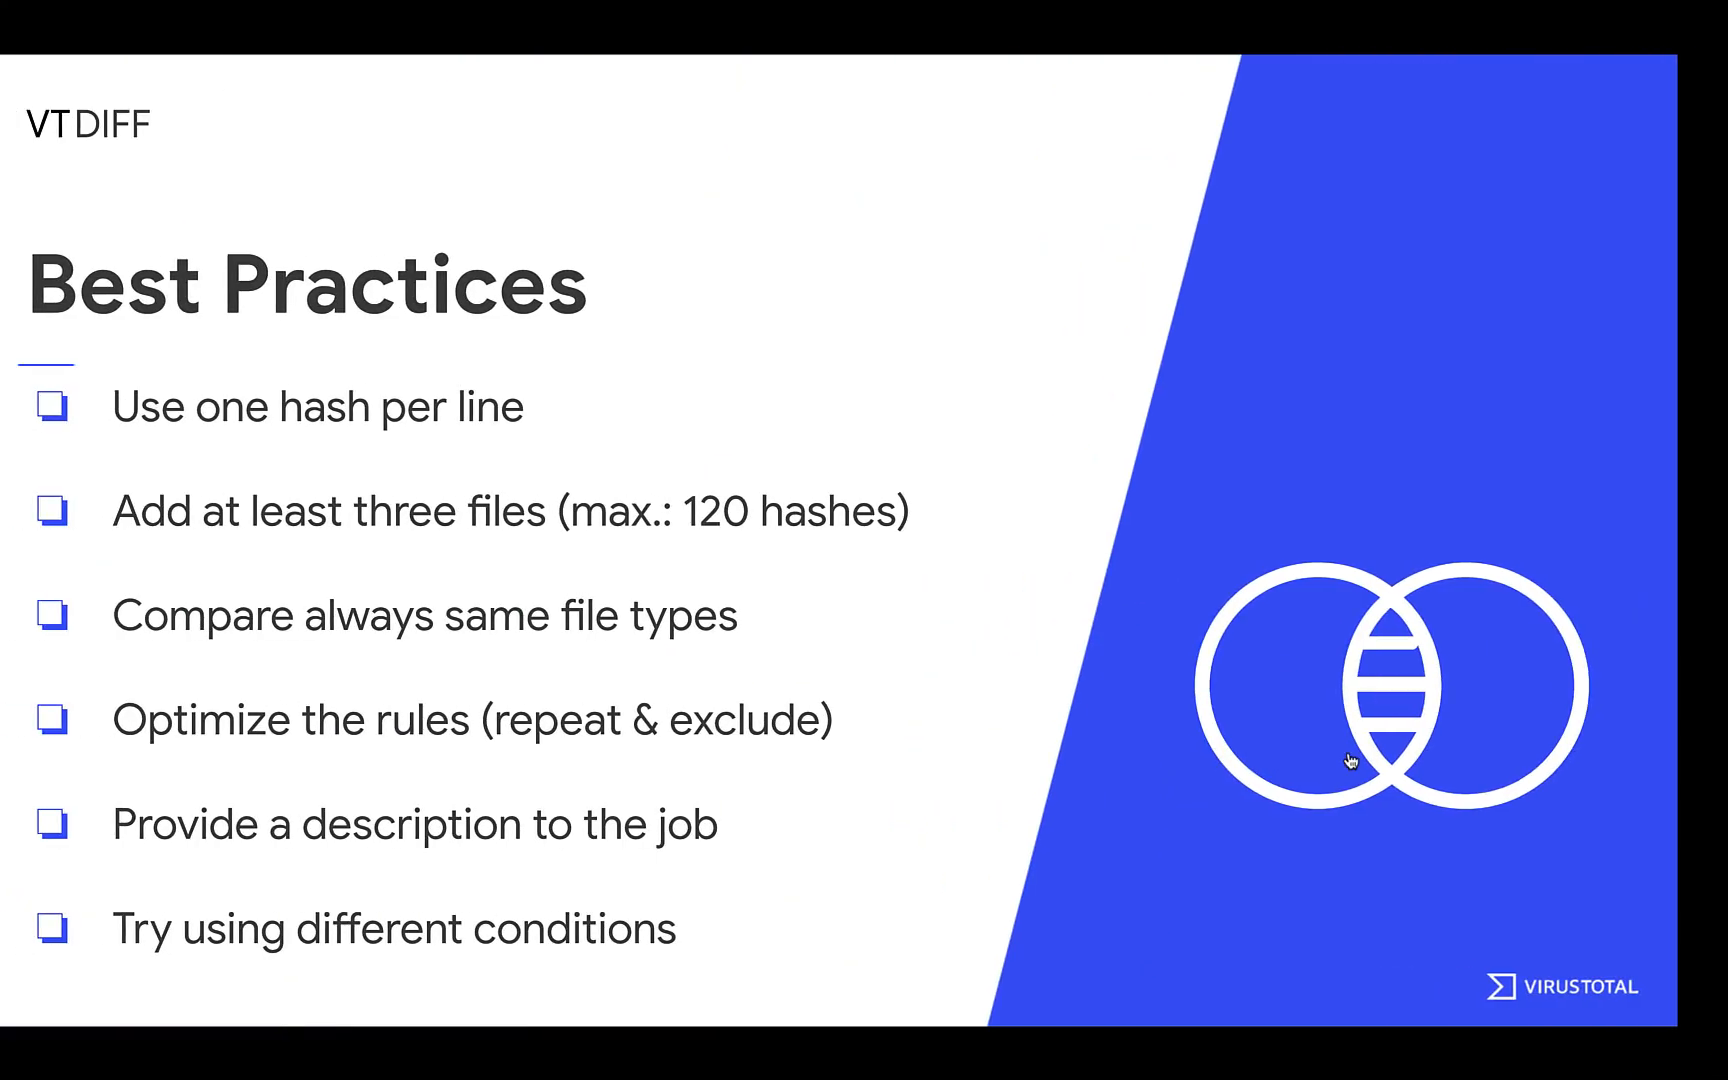
pyautogui.press('Right')
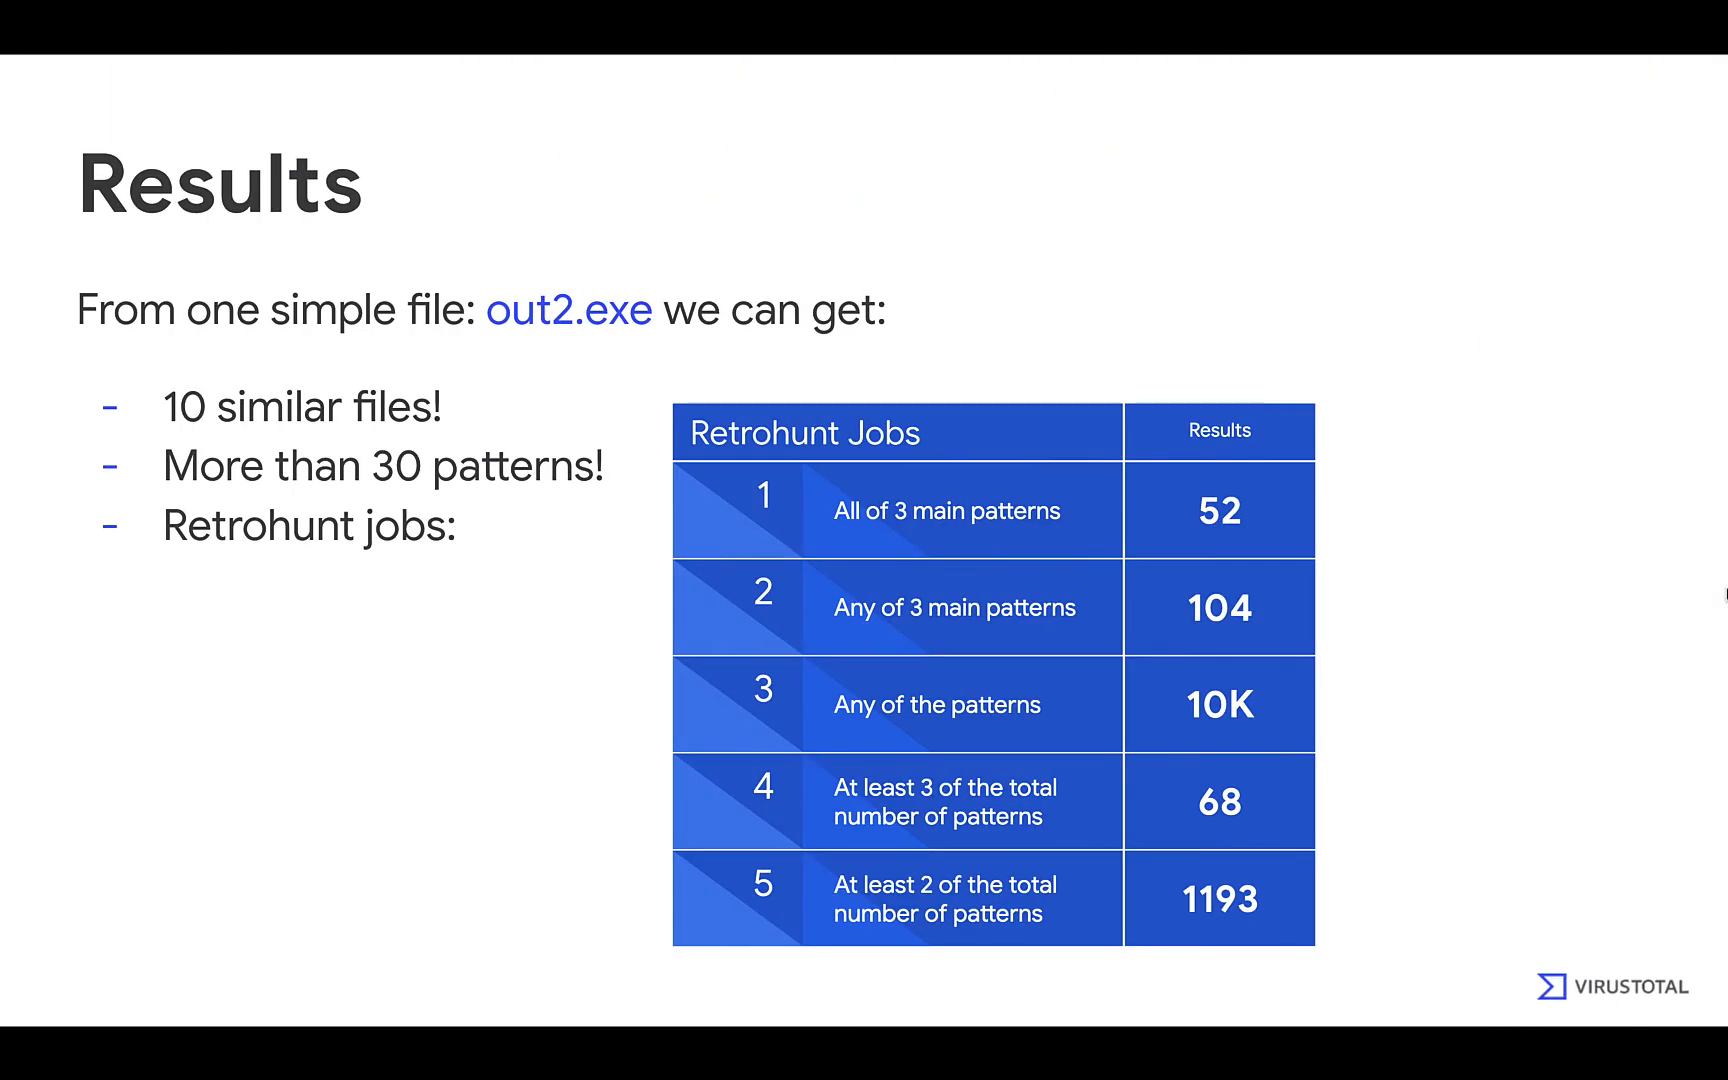